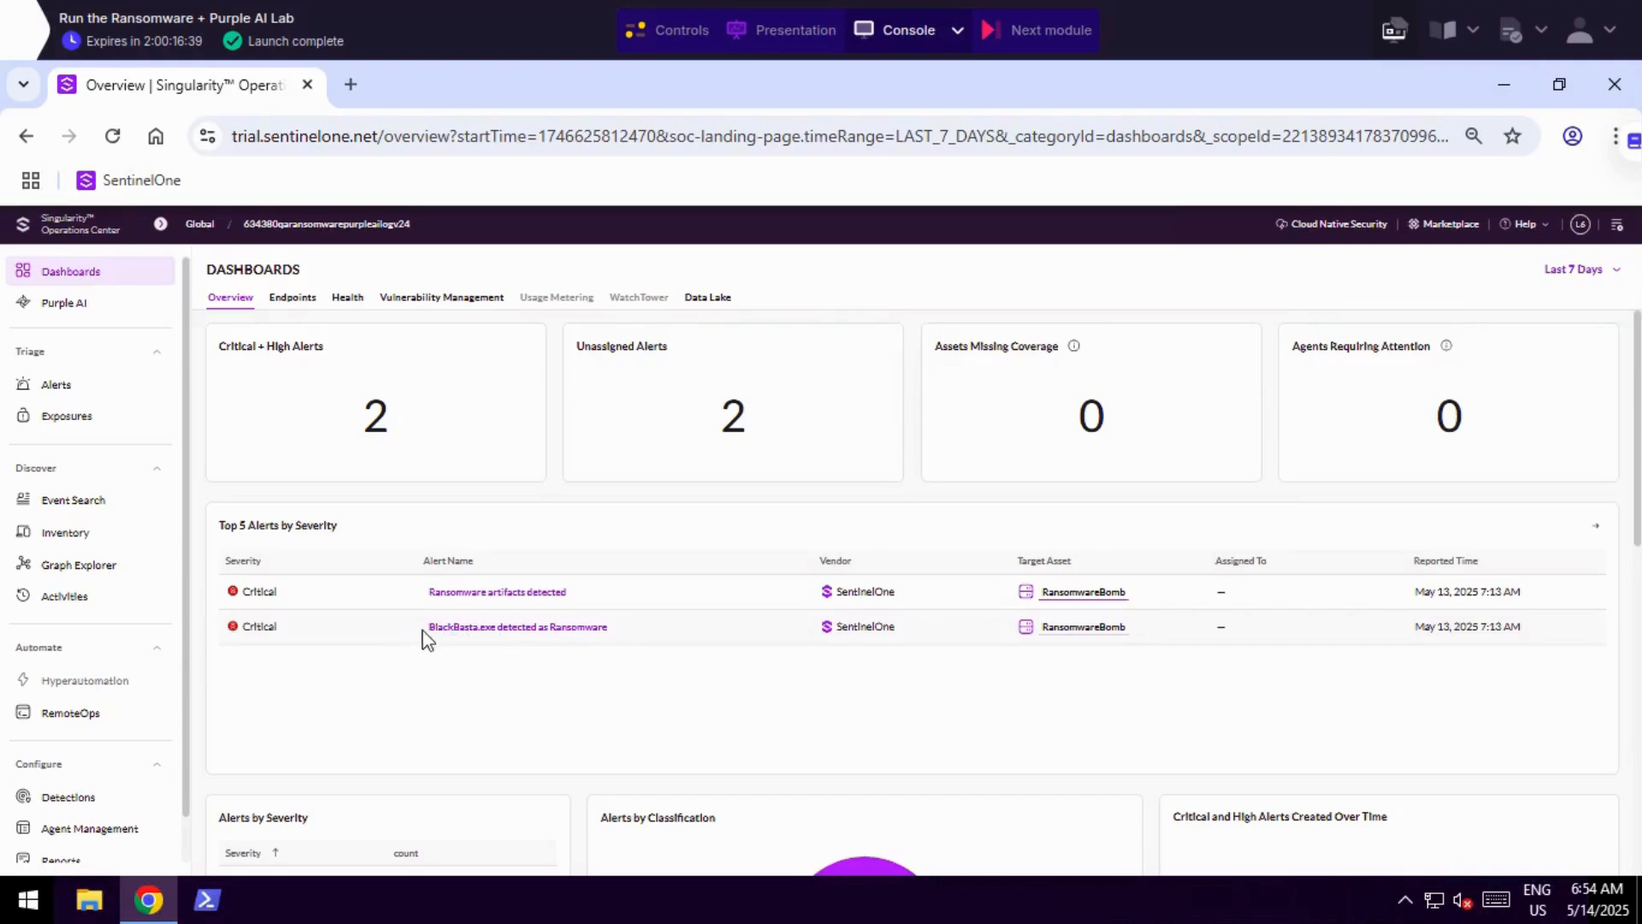
Examine the critical ransomware alerts, including the BlackBasta.exe detection, and the infection status of the inventoried Windows endpoint.
left_click_drag(425, 631, 503, 641)
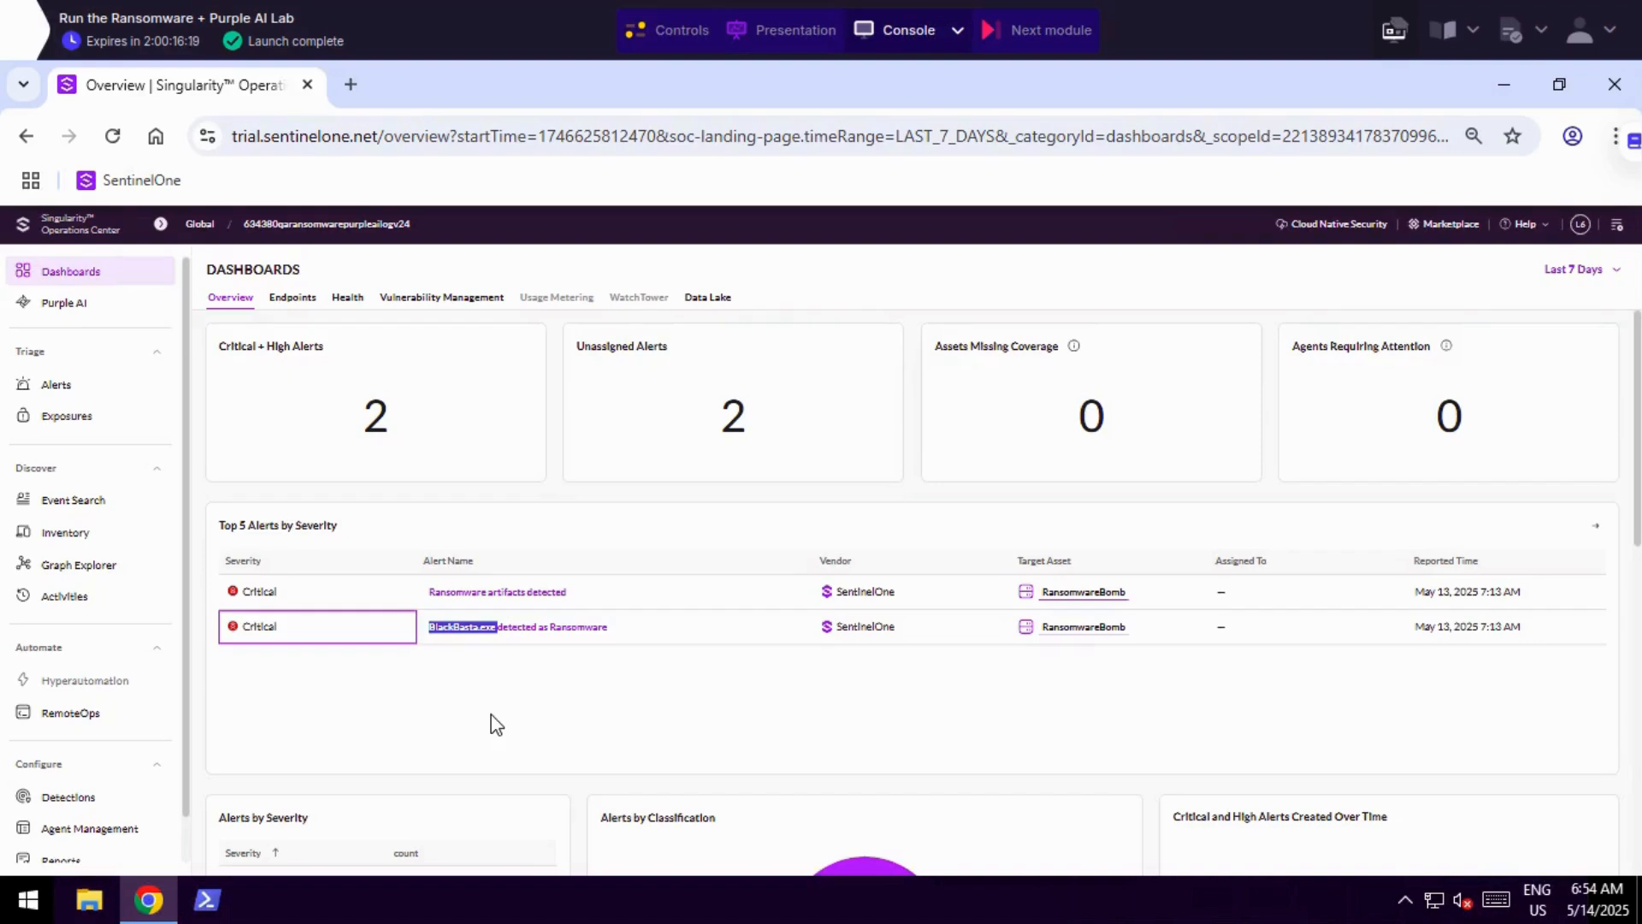
left_click(65, 532)
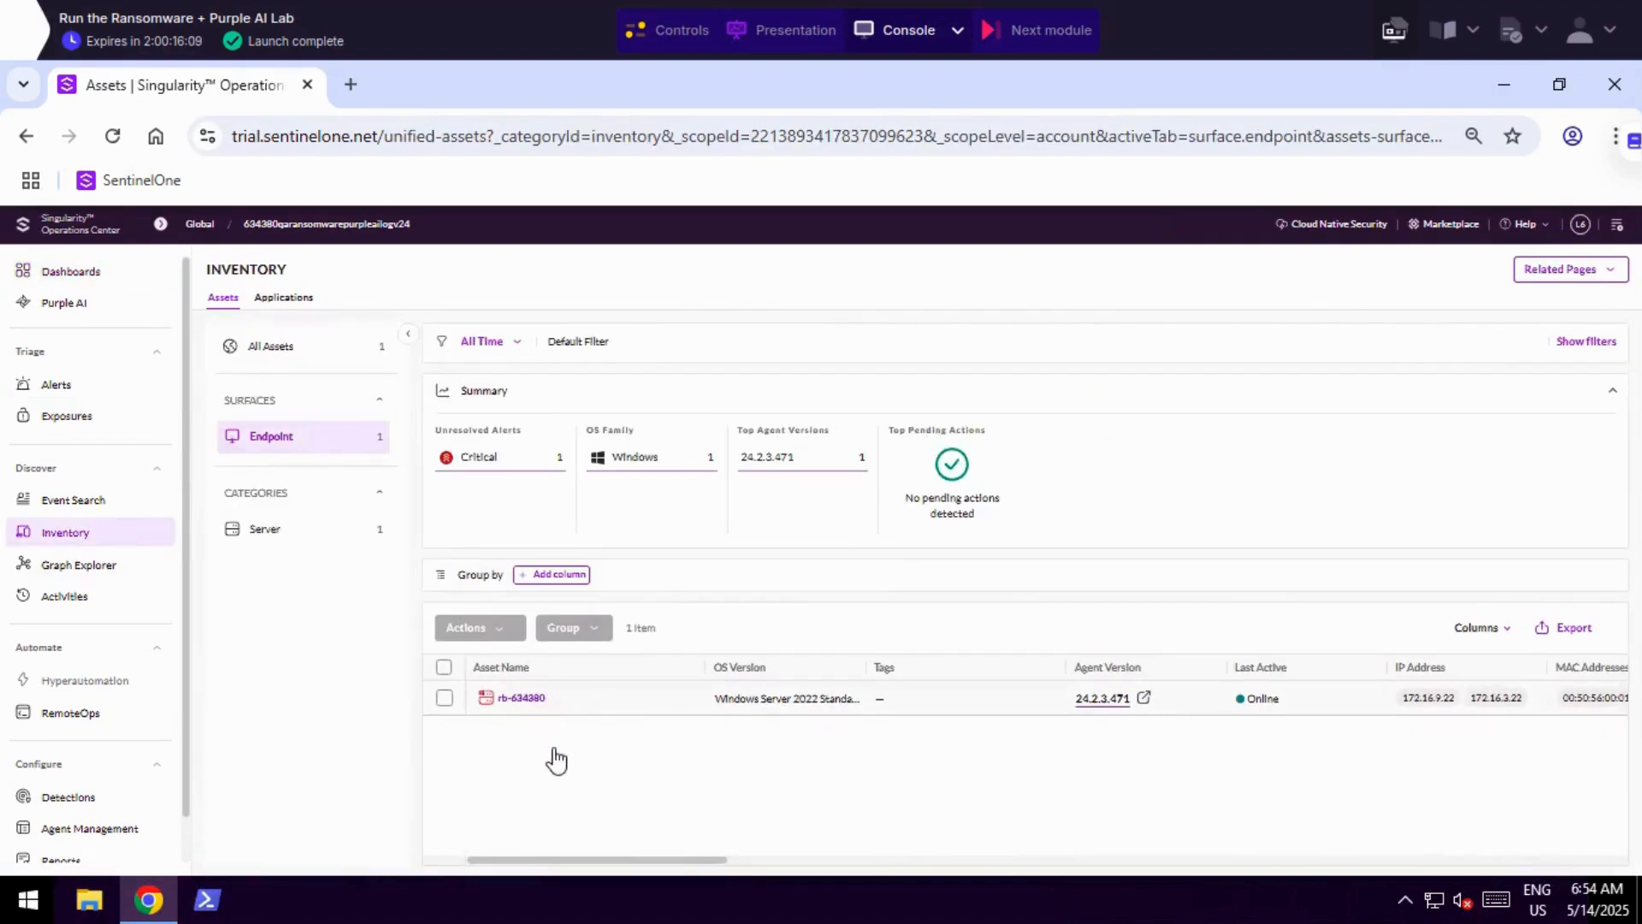
left_click_drag(603, 862, 847, 860)
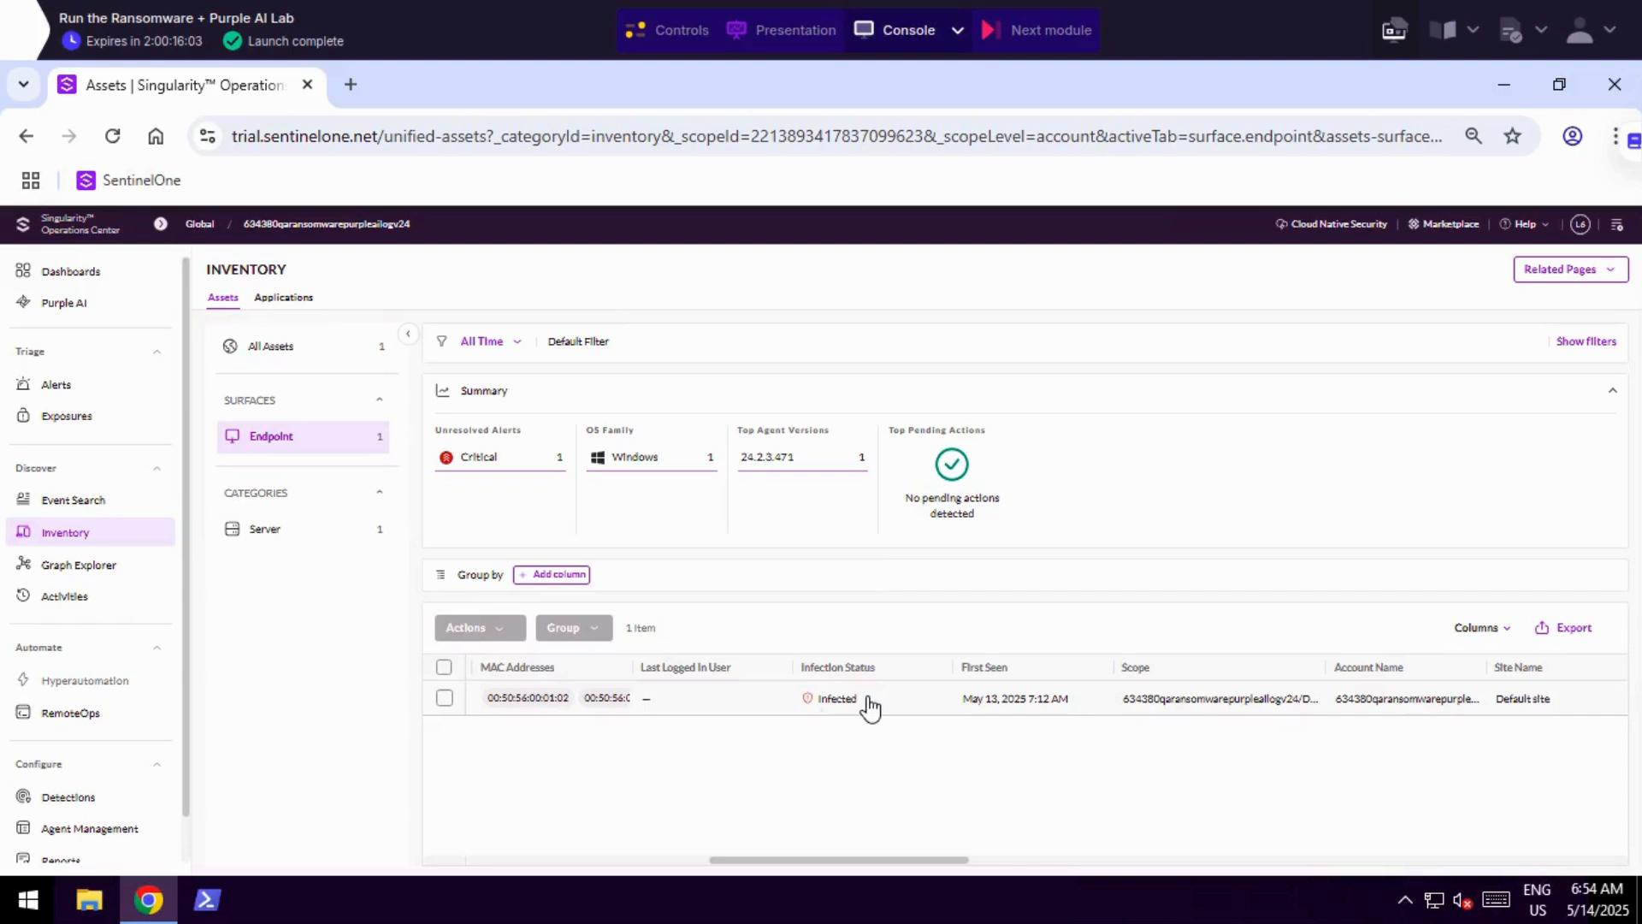
left_click_drag(870, 708, 813, 701)
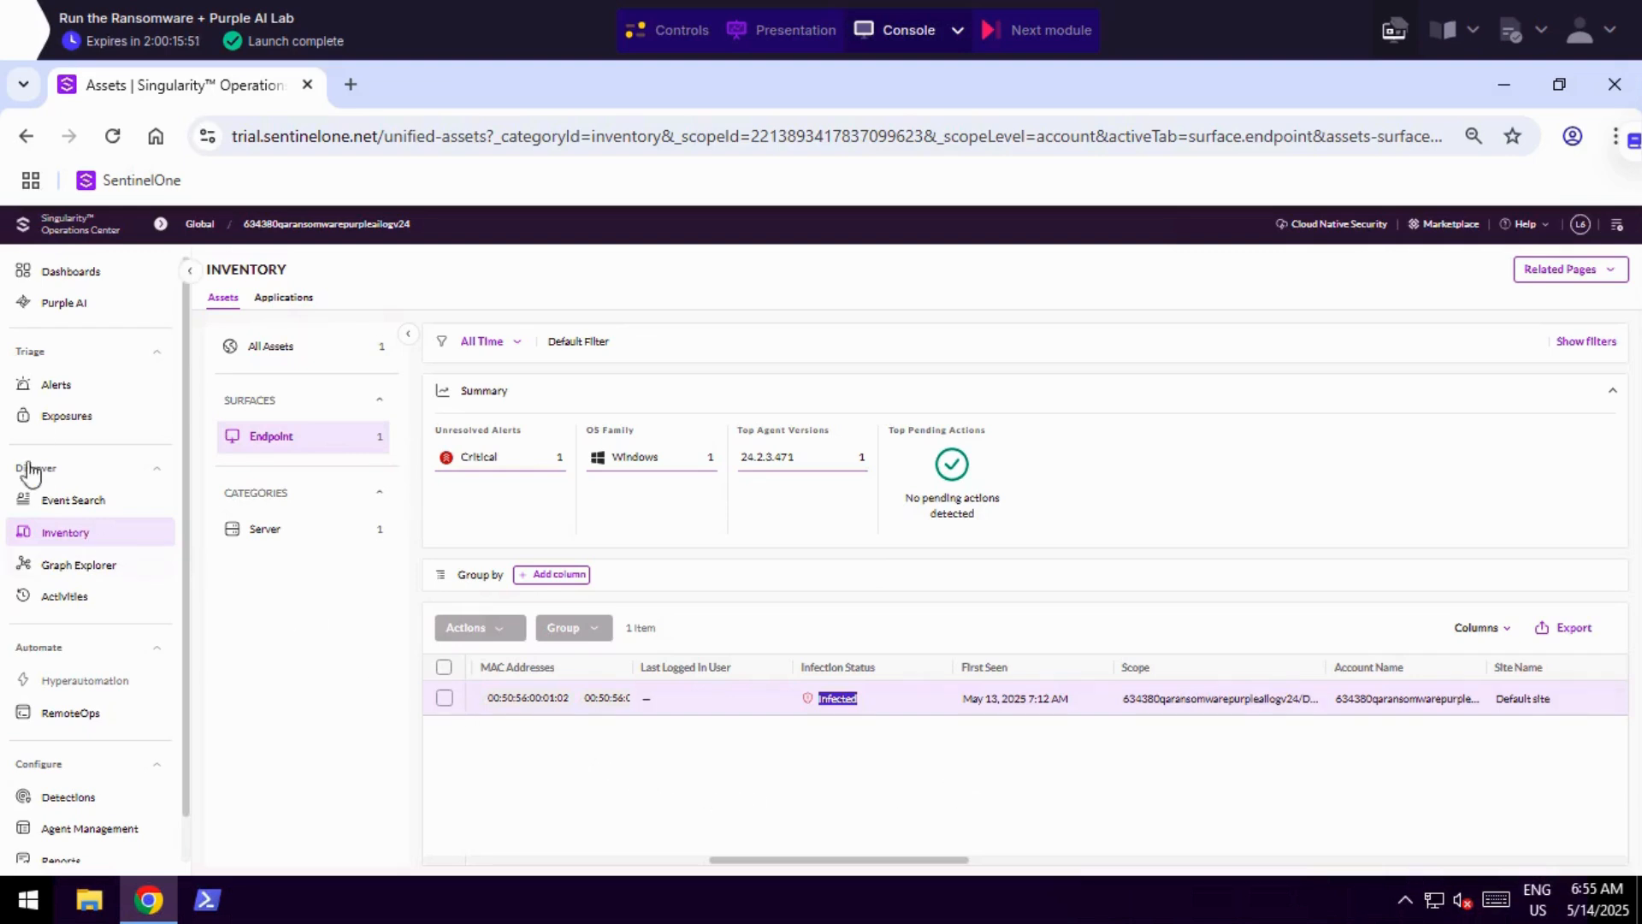
left_click(27, 385)
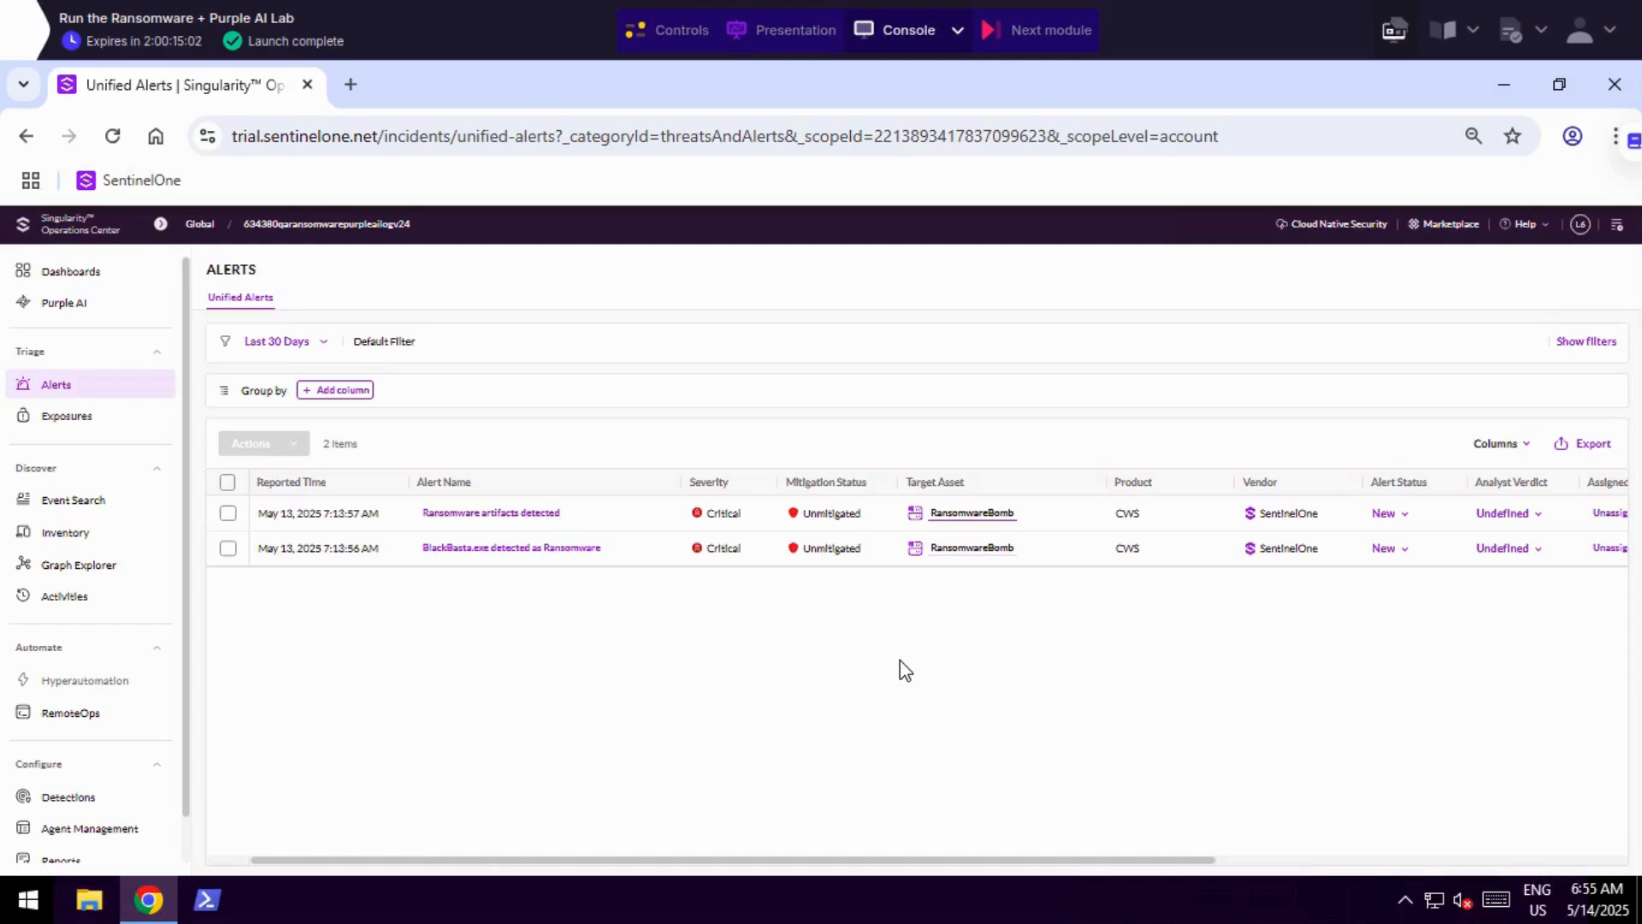
Run the suggested Purple AI threat hunting prompt "High-risk behavioral indicators" from the Asset category.
left_click(67, 306)
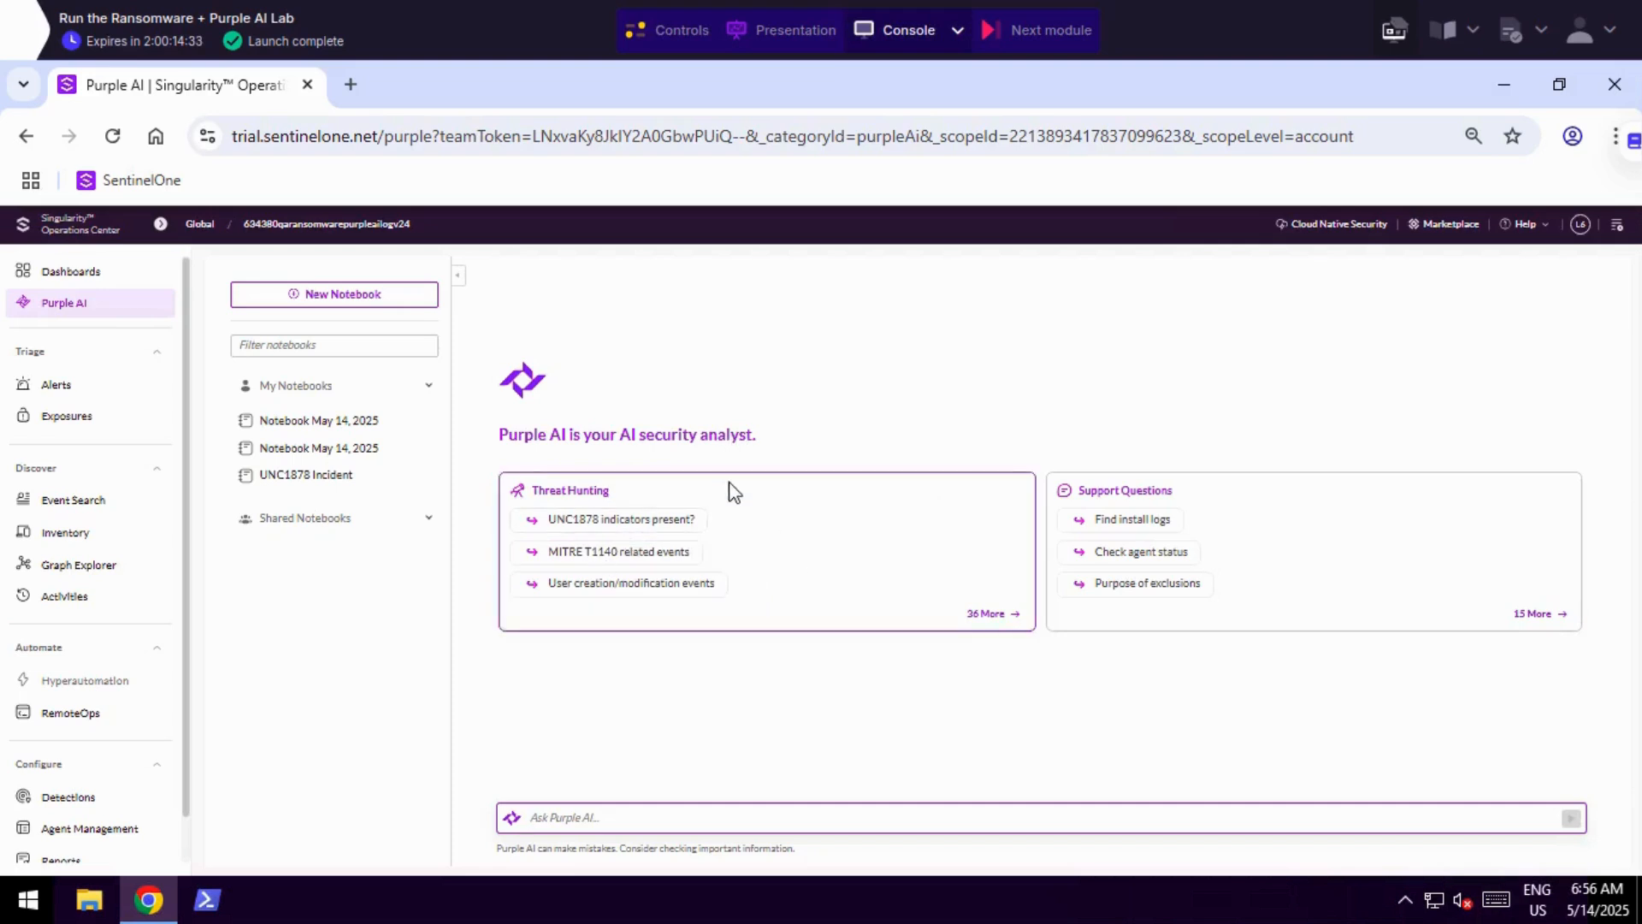
left_click(985, 615)
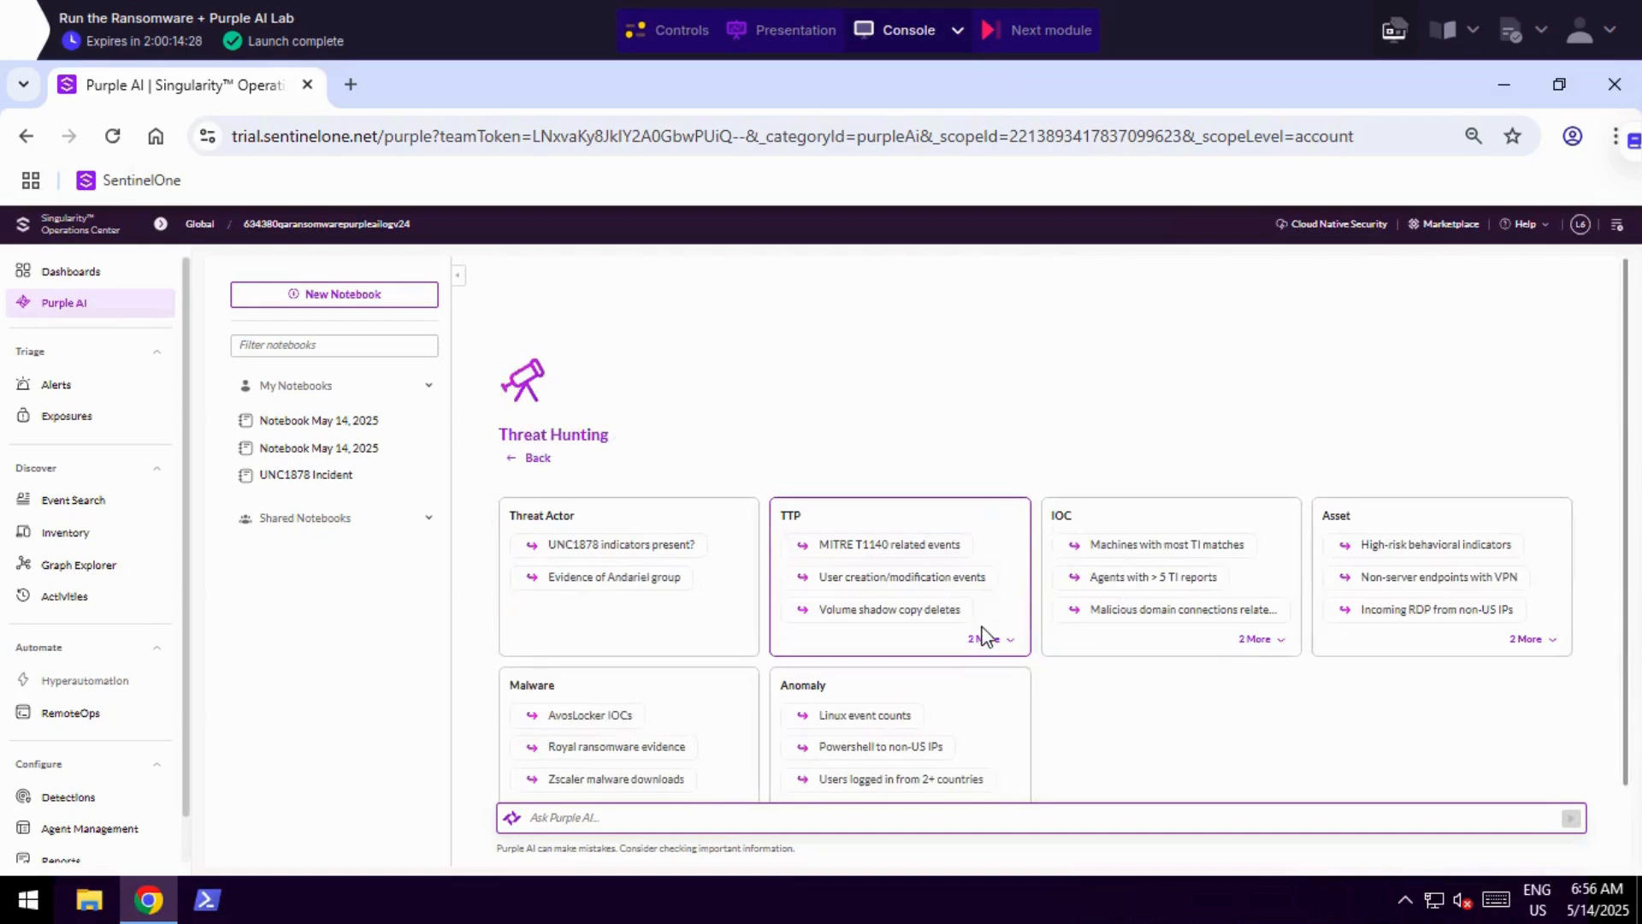
scroll(983, 634, "down", 1)
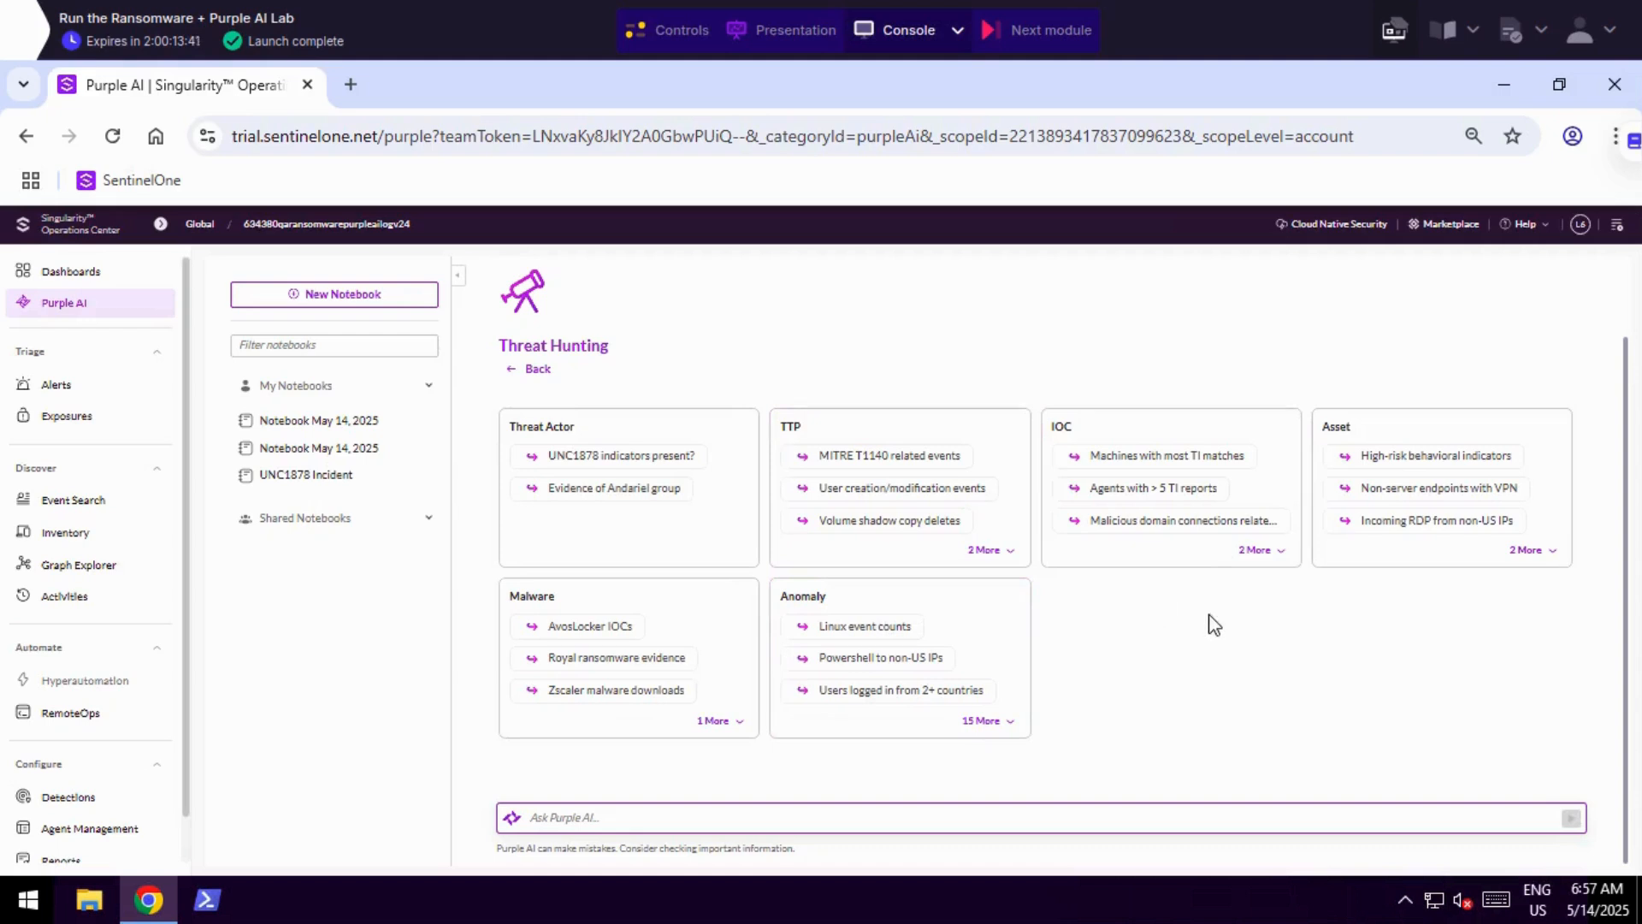
left_click(1412, 457)
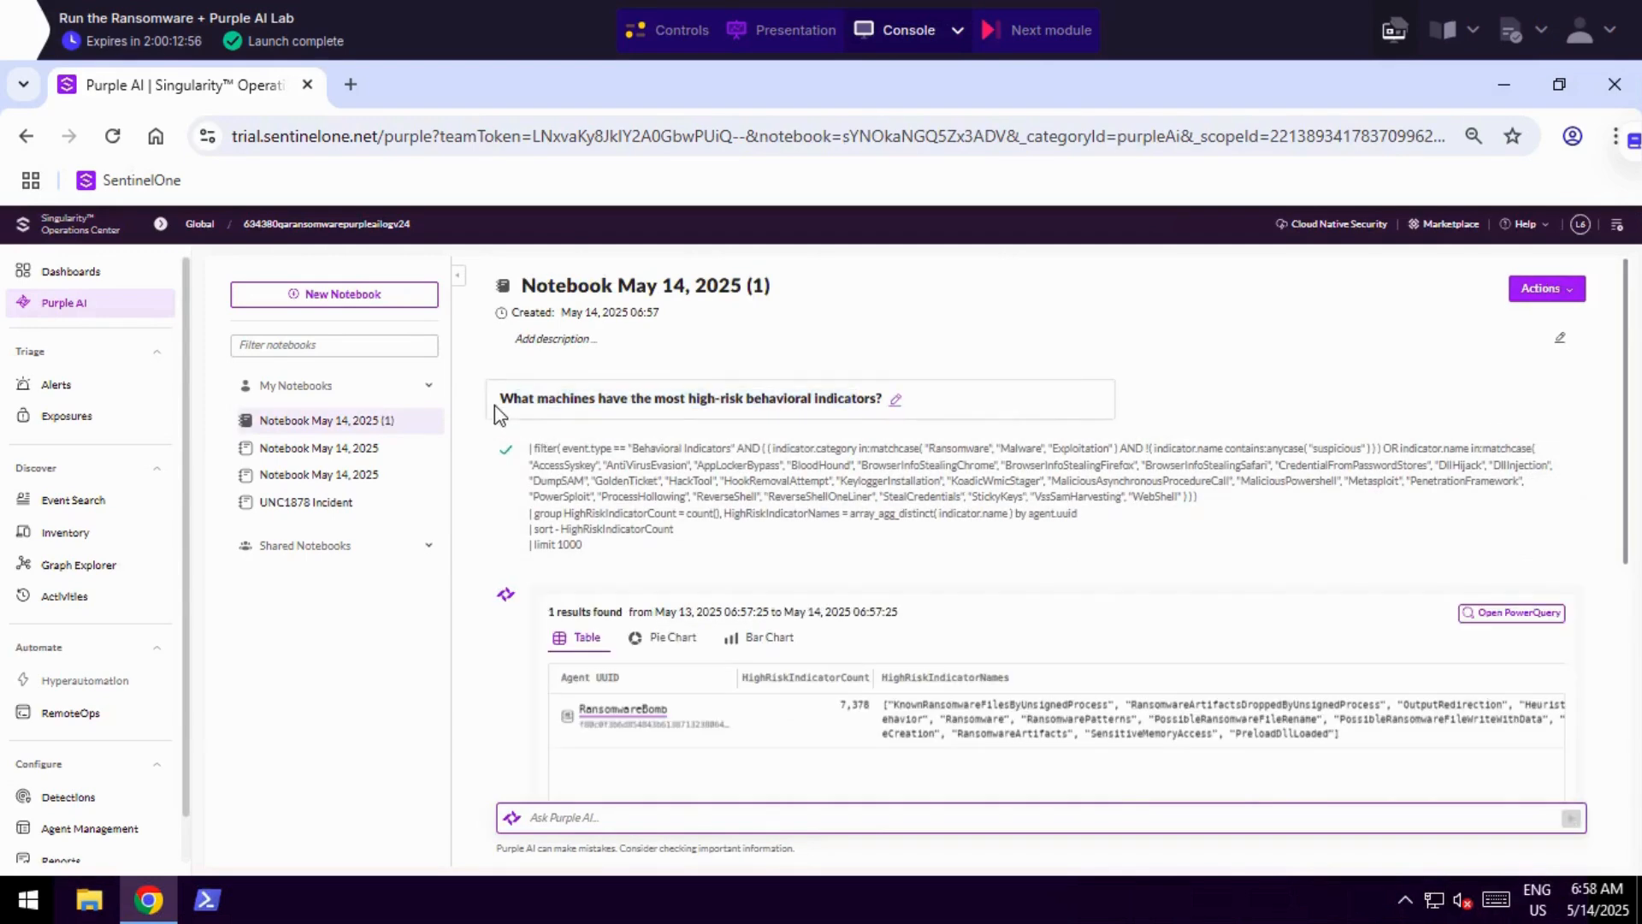
Review the high-risk indicator question, its generated query, the indicator names for RansomwareBomb and the written summary.
left_click_drag(498, 398, 873, 395)
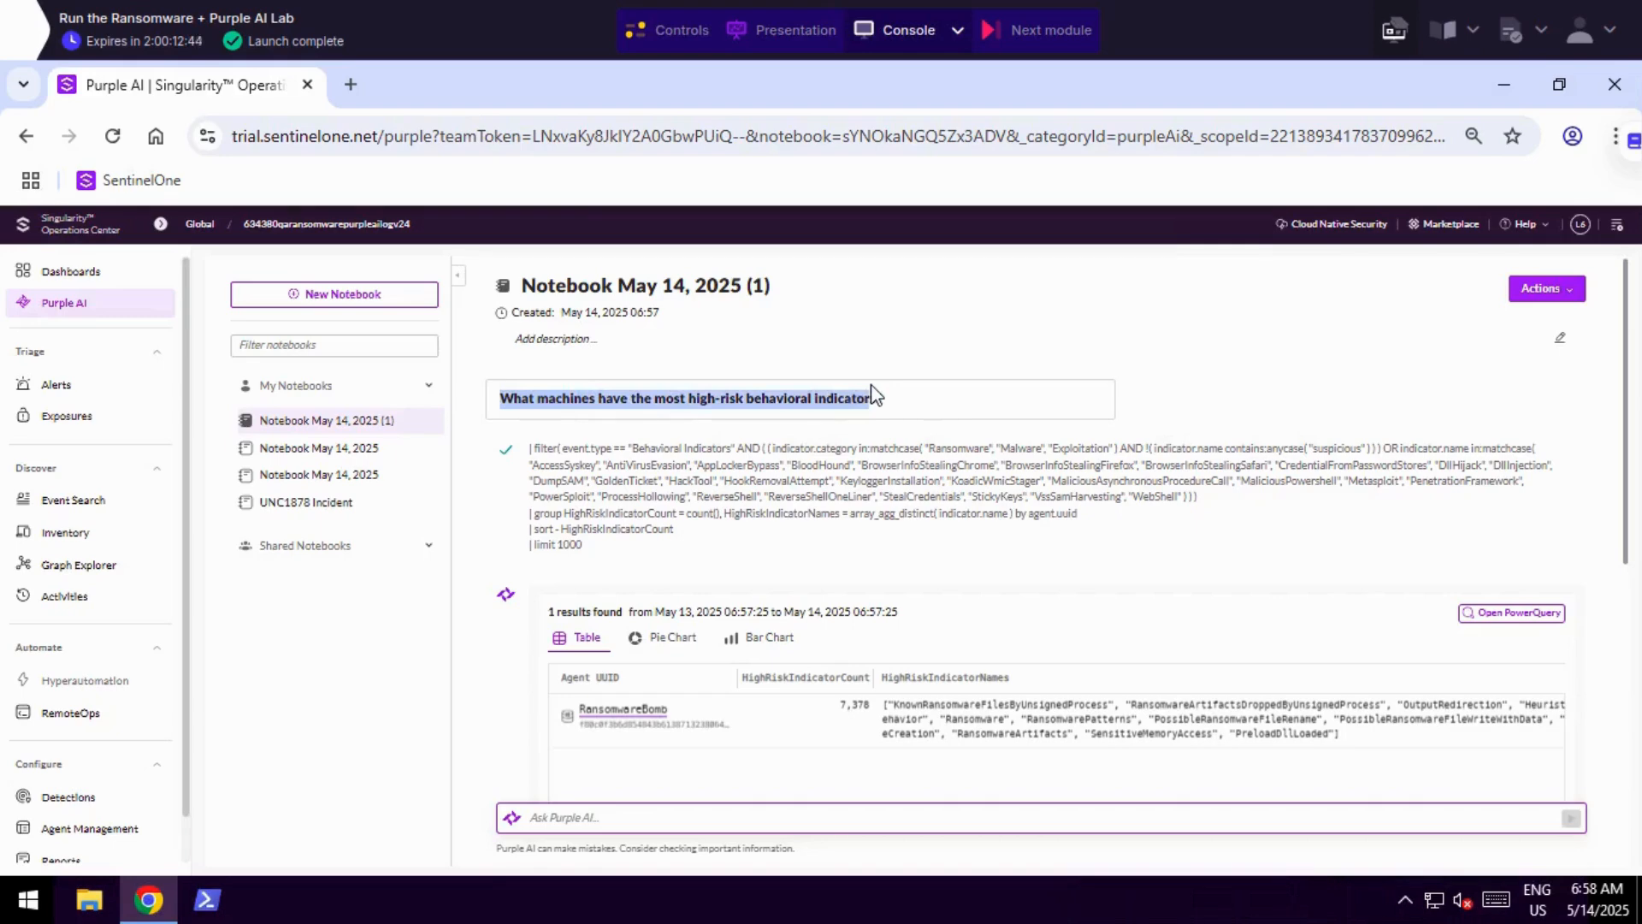
left_click_drag(873, 396, 892, 410)
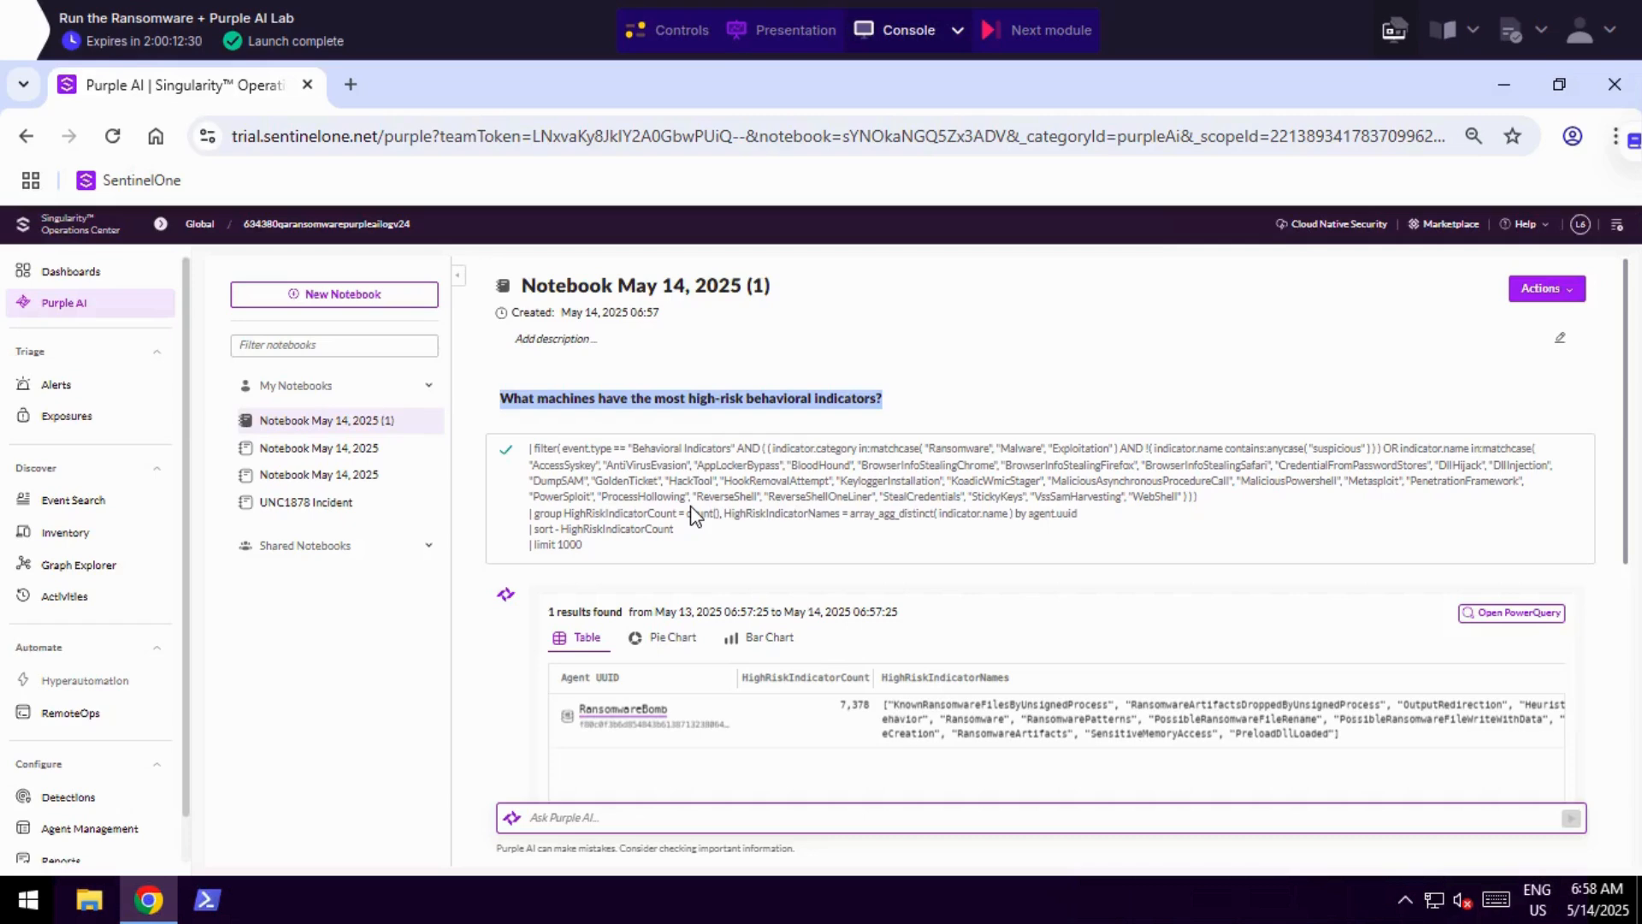
left_click_drag(694, 520, 527, 447)
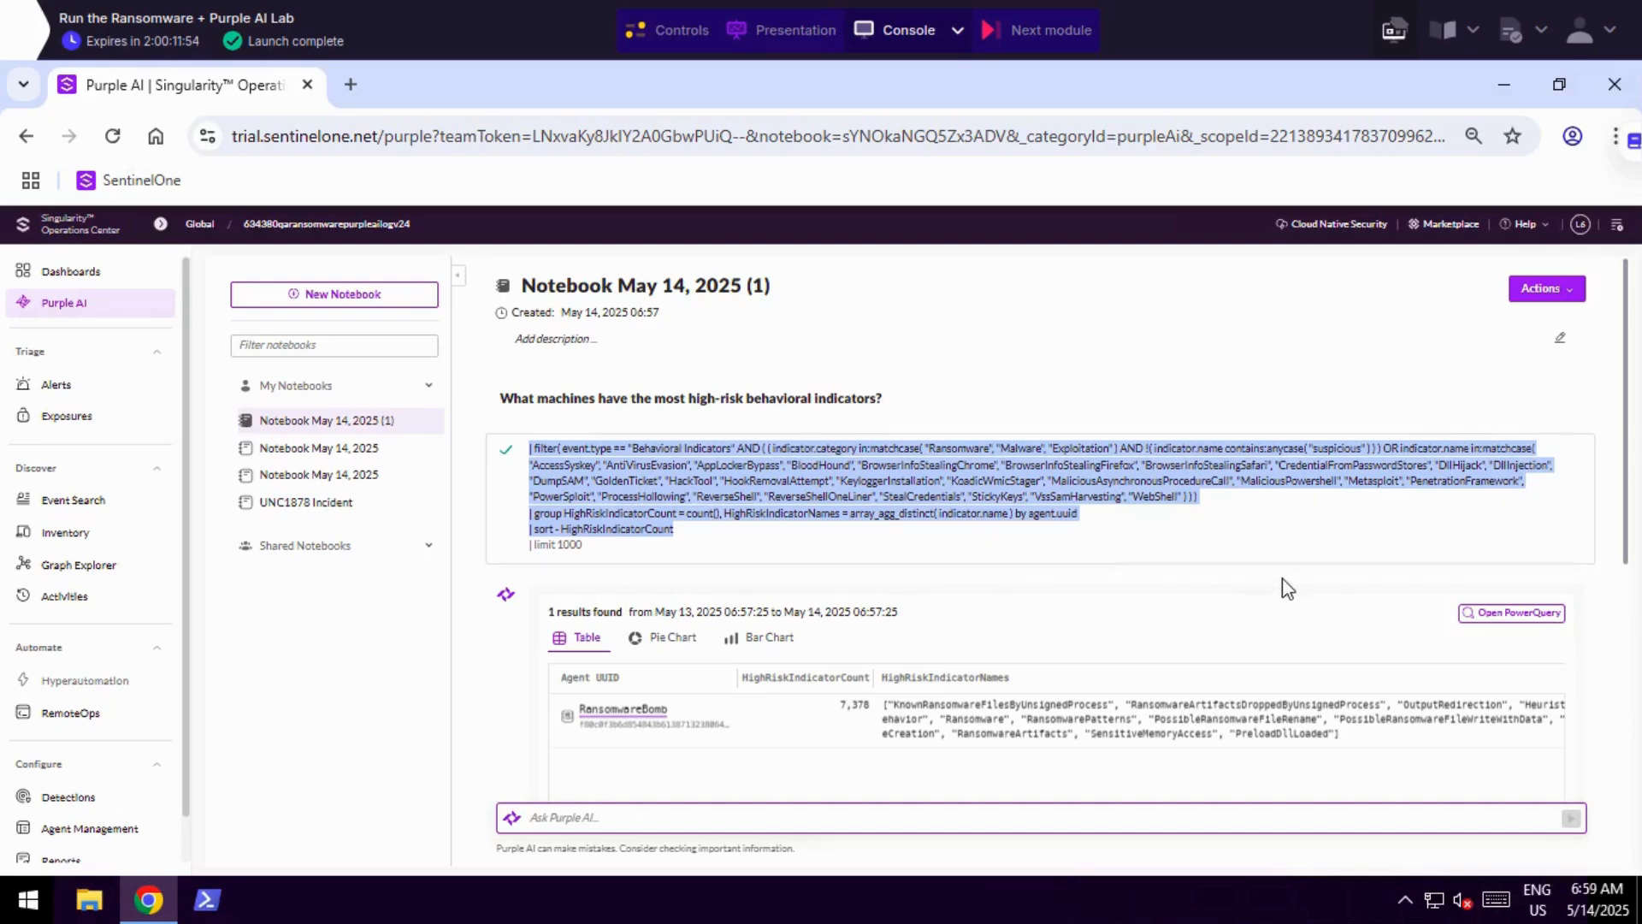
scroll(1494, 634, "down", 1)
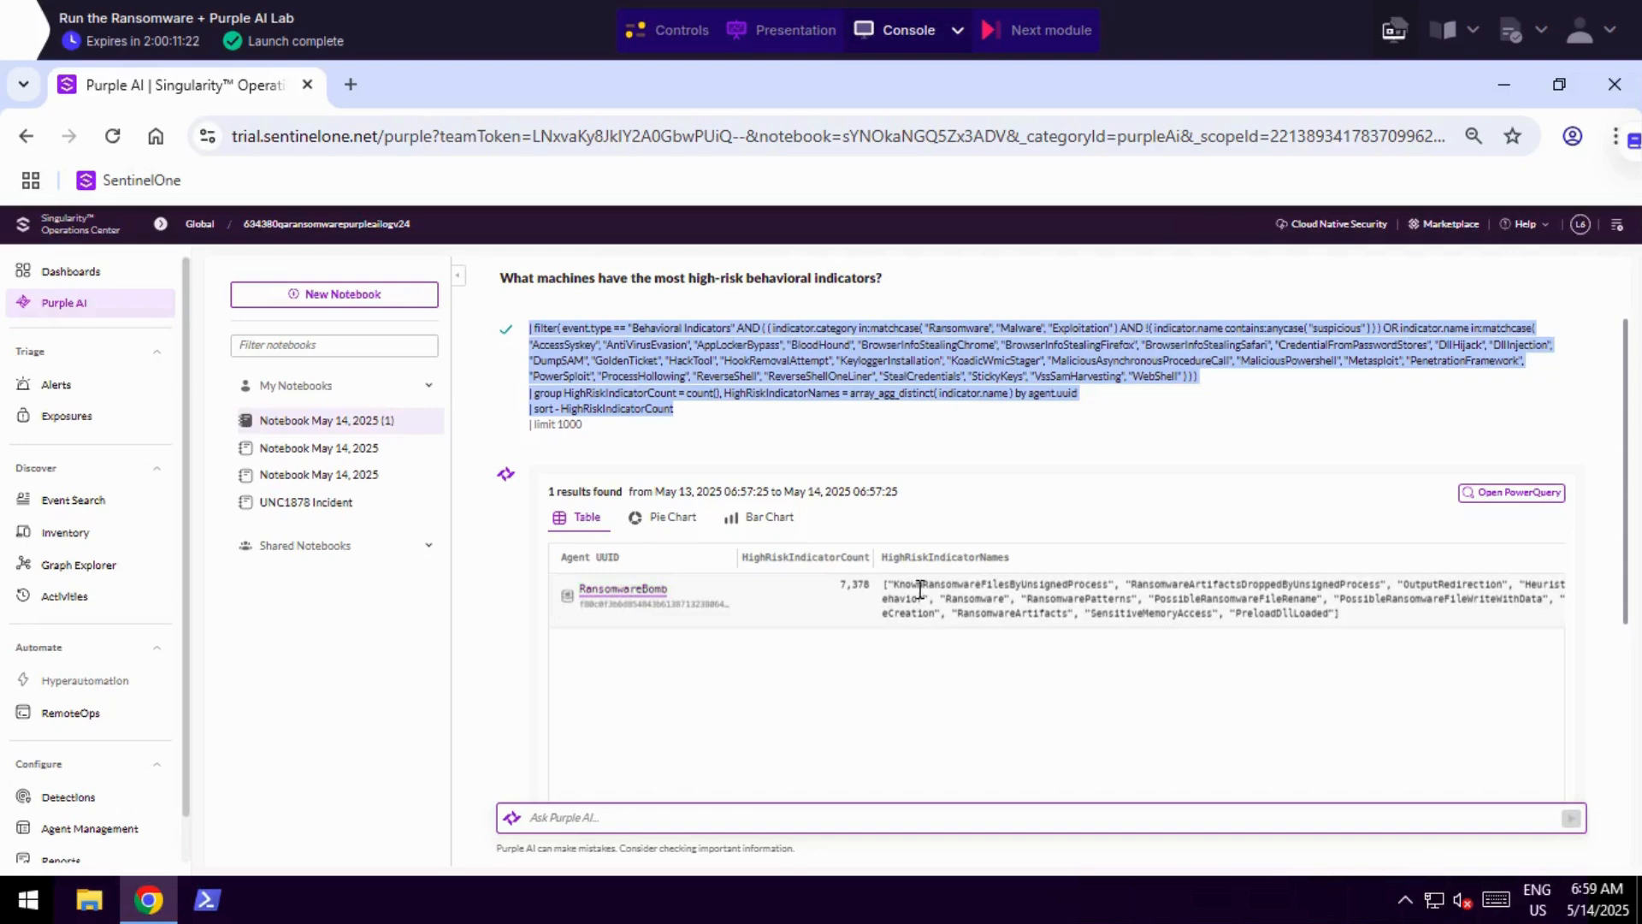
left_click_drag(892, 585, 1330, 616)
scroll(1111, 697, "down", 4)
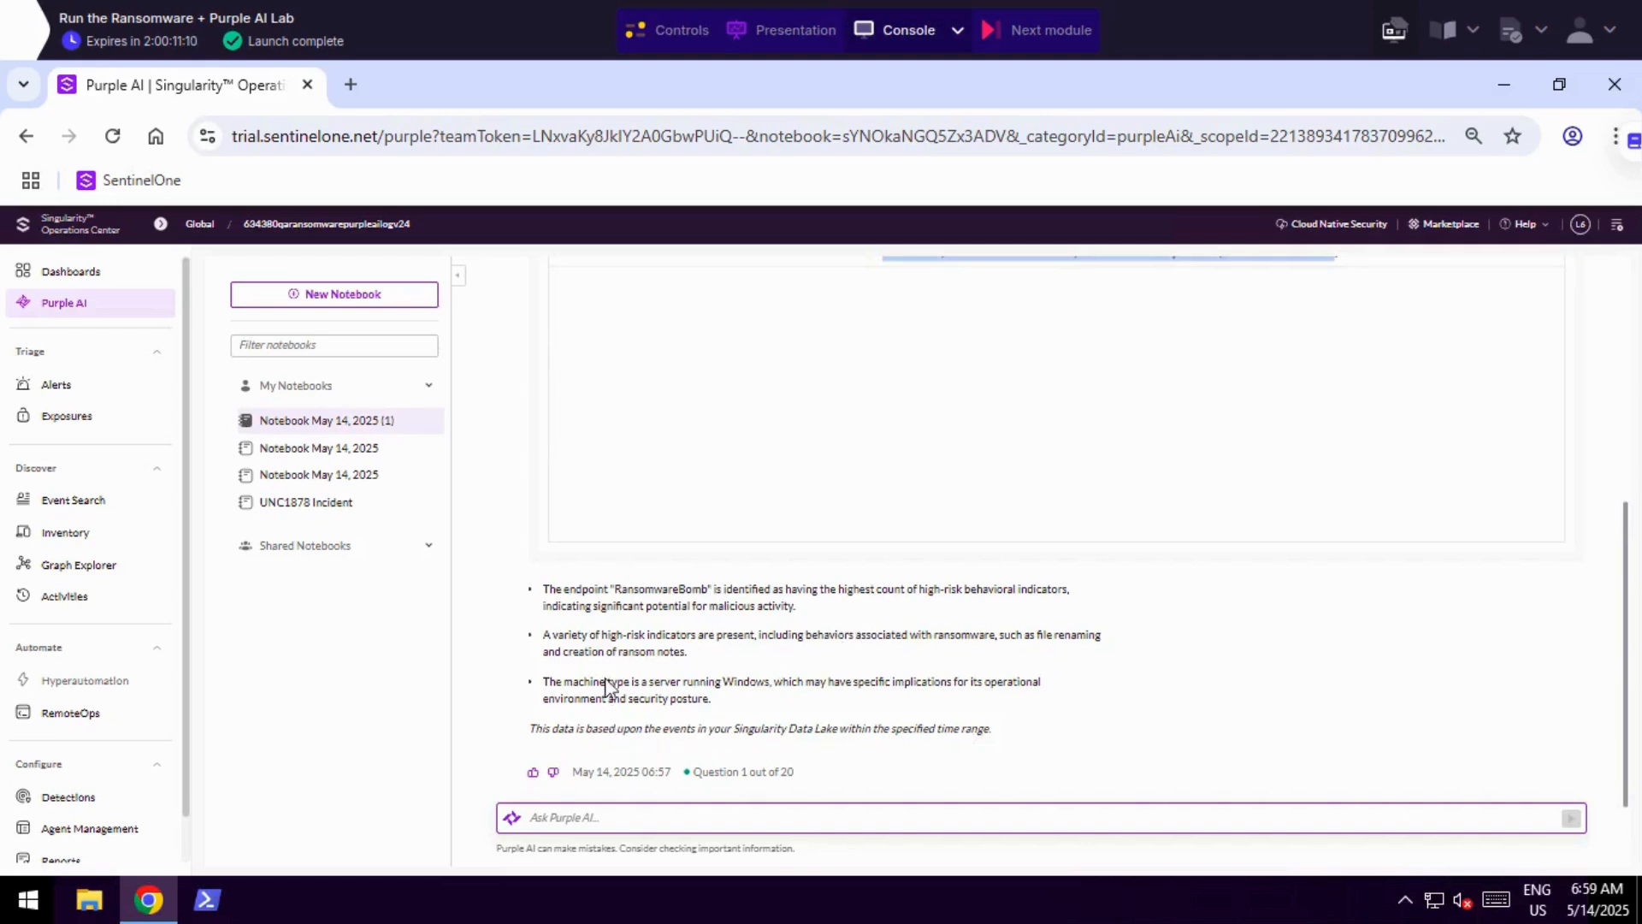
left_click_drag(581, 595, 838, 722)
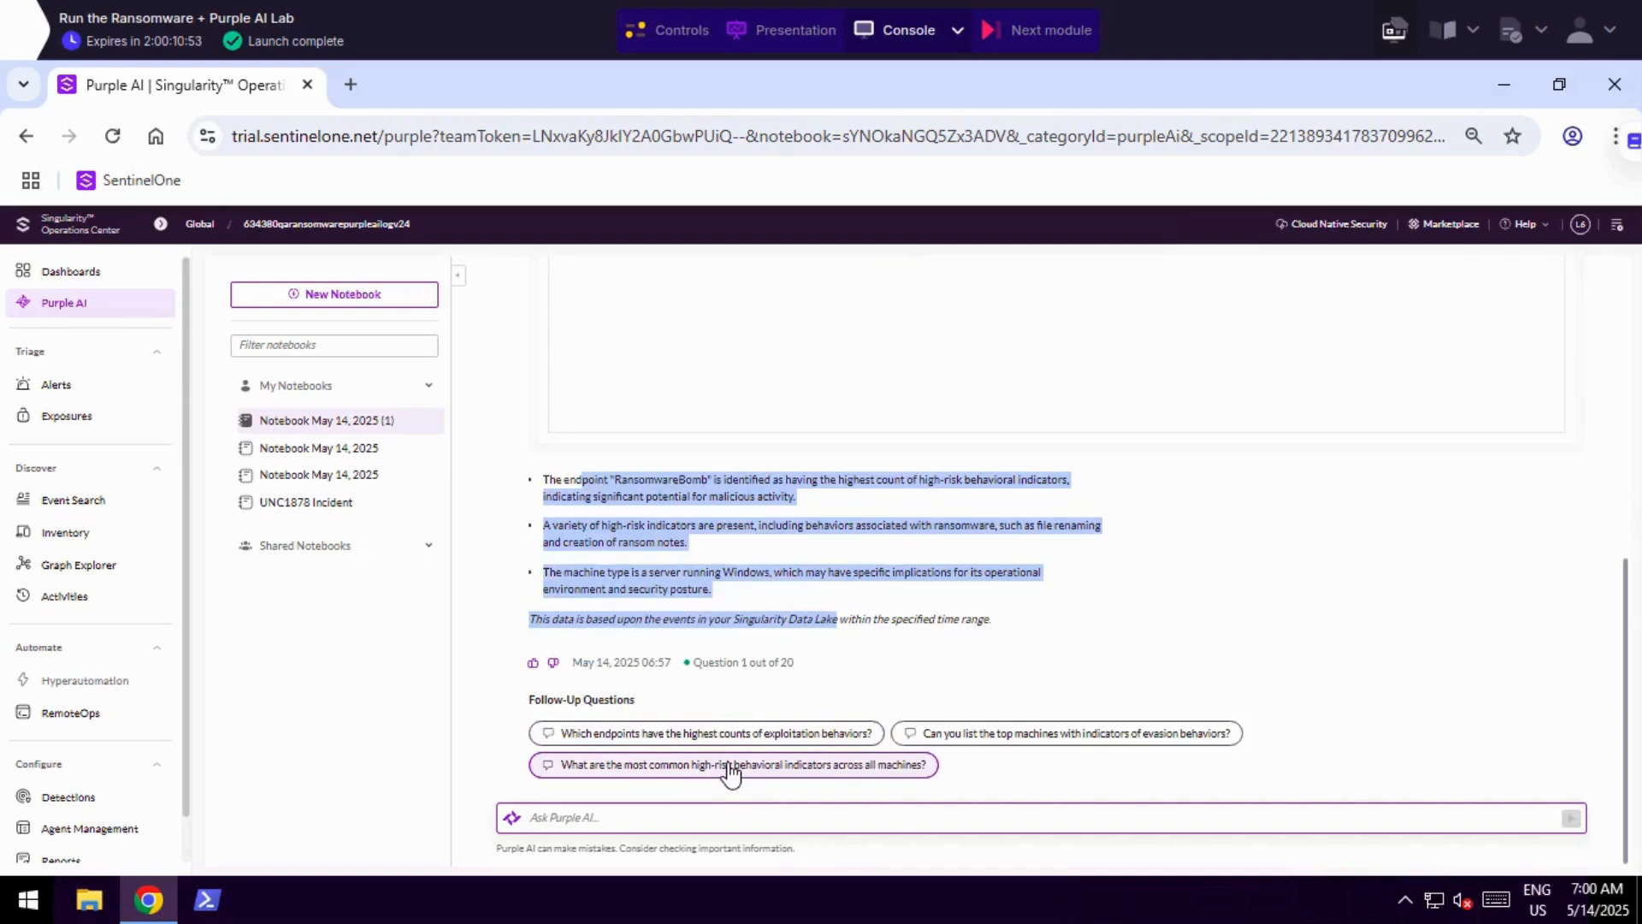
Ask Purple AI to "show me all ransomware indicators".
left_click(612, 819)
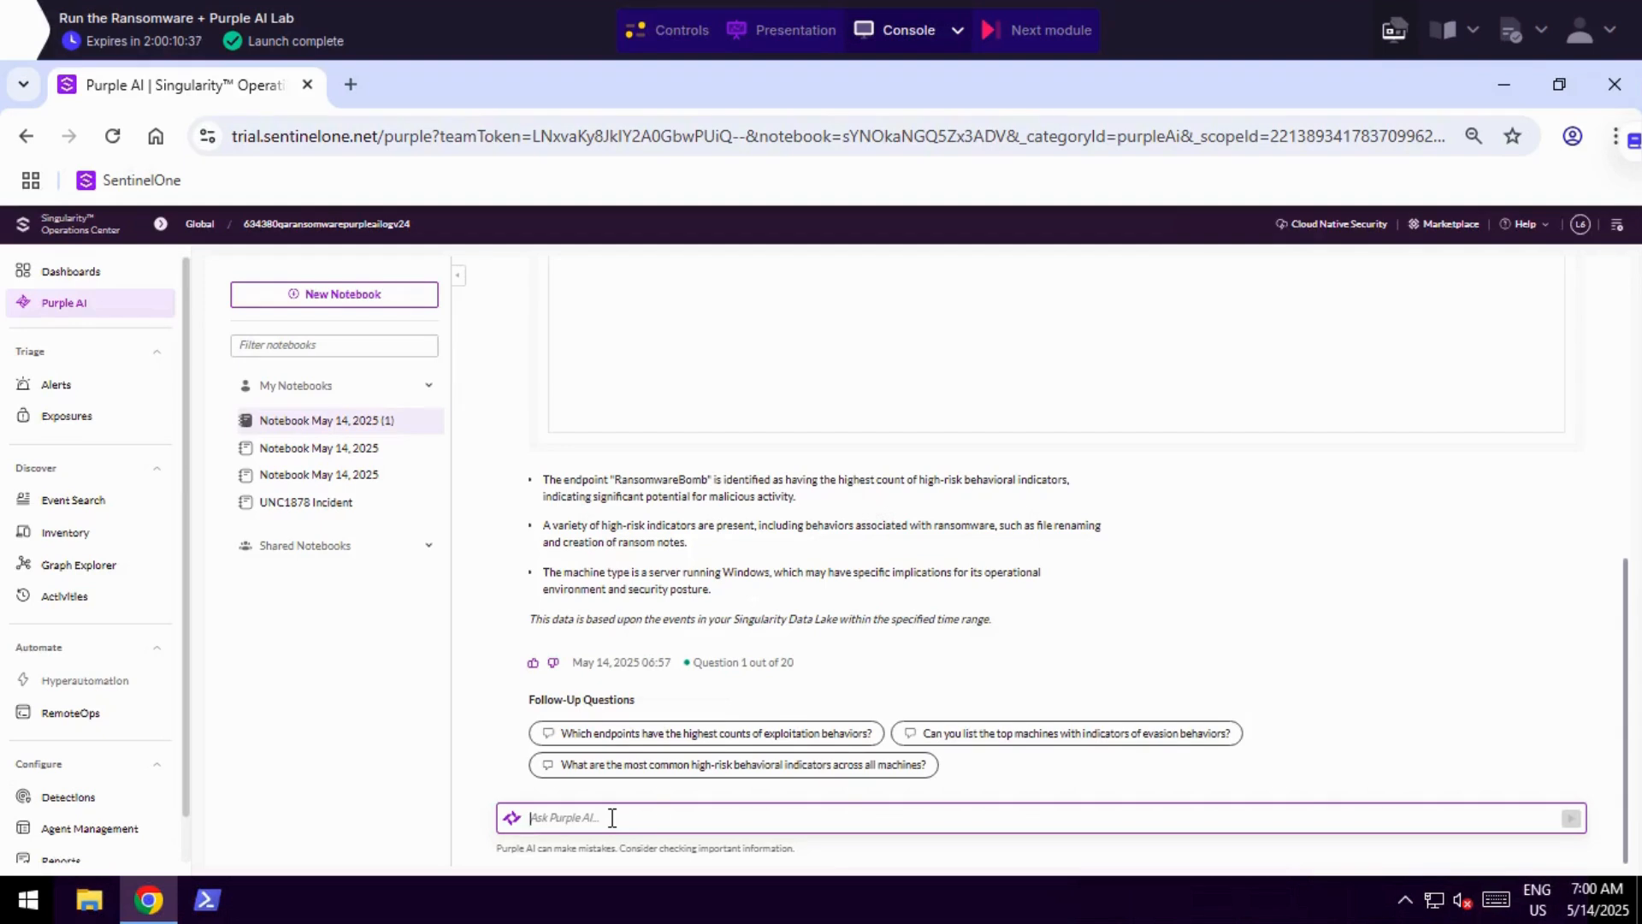
type("show me all ransomware indicators")
left_click(1572, 819)
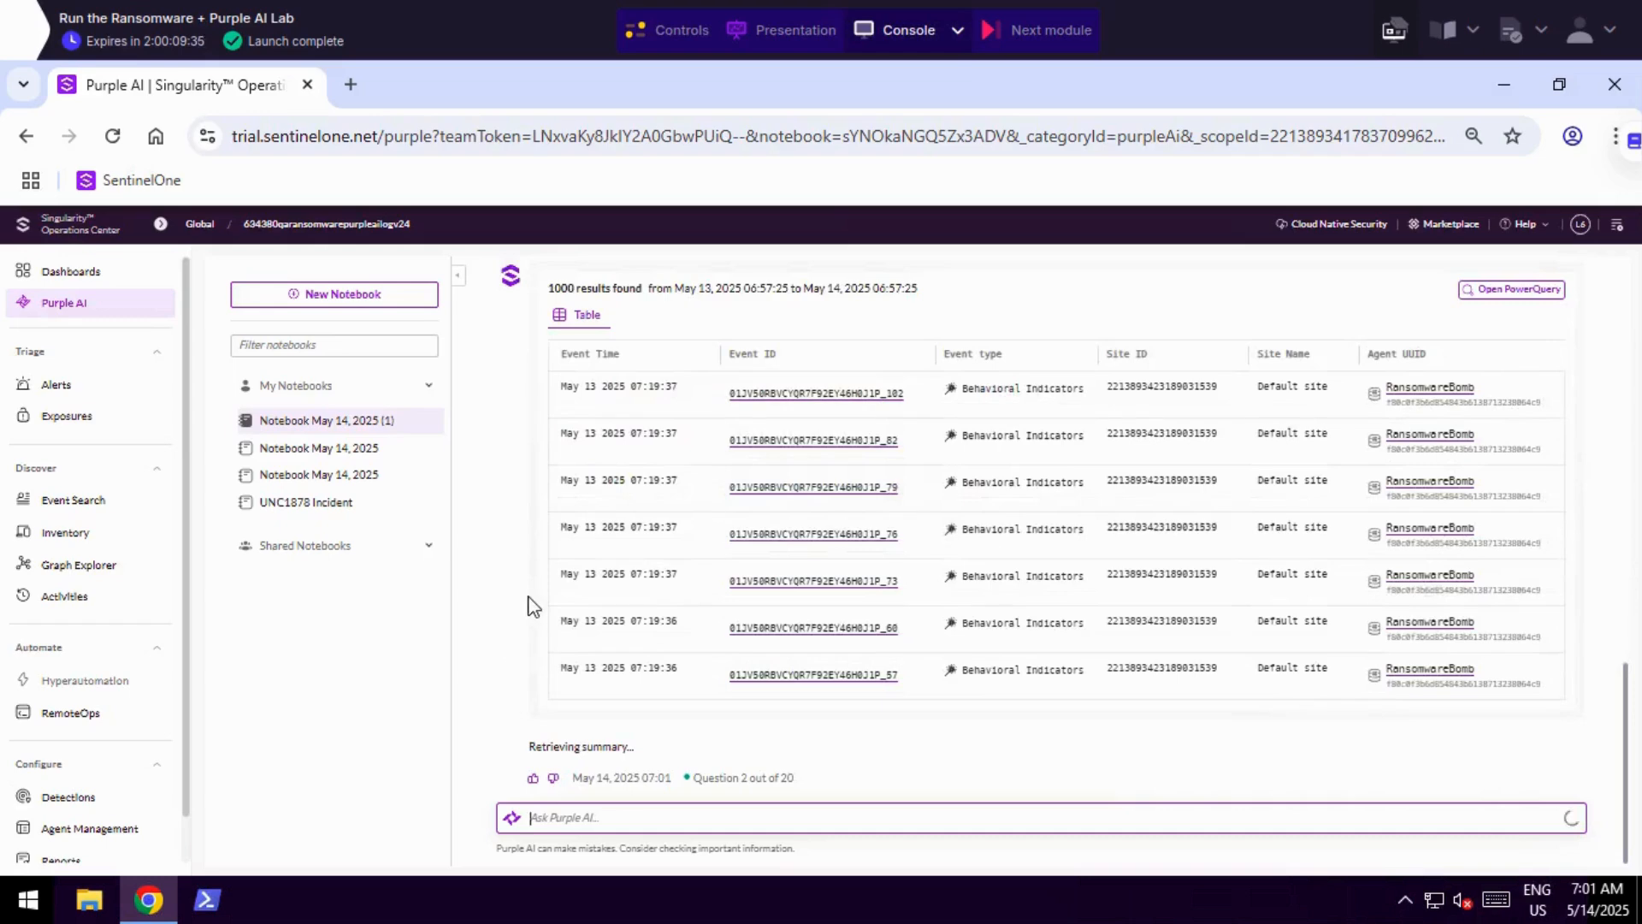
Examine the ransomware indicator query and its results table, including the source processes and the indicator descriptions with MITRE mappings.
scroll(533, 605, "up", 4)
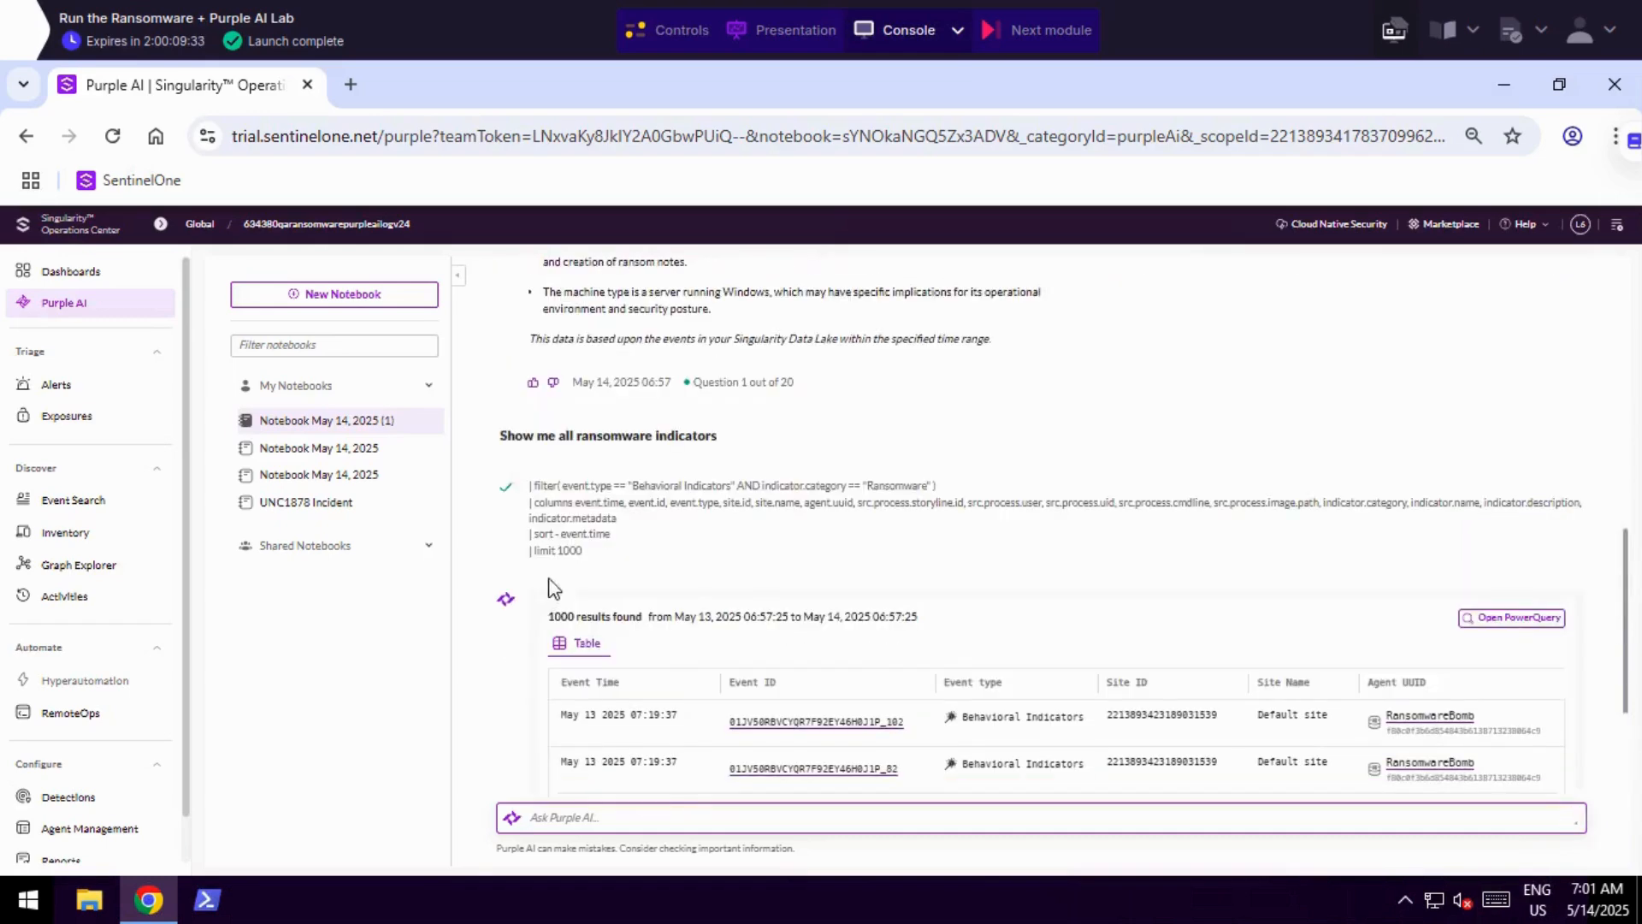
left_click_drag(553, 479, 675, 428)
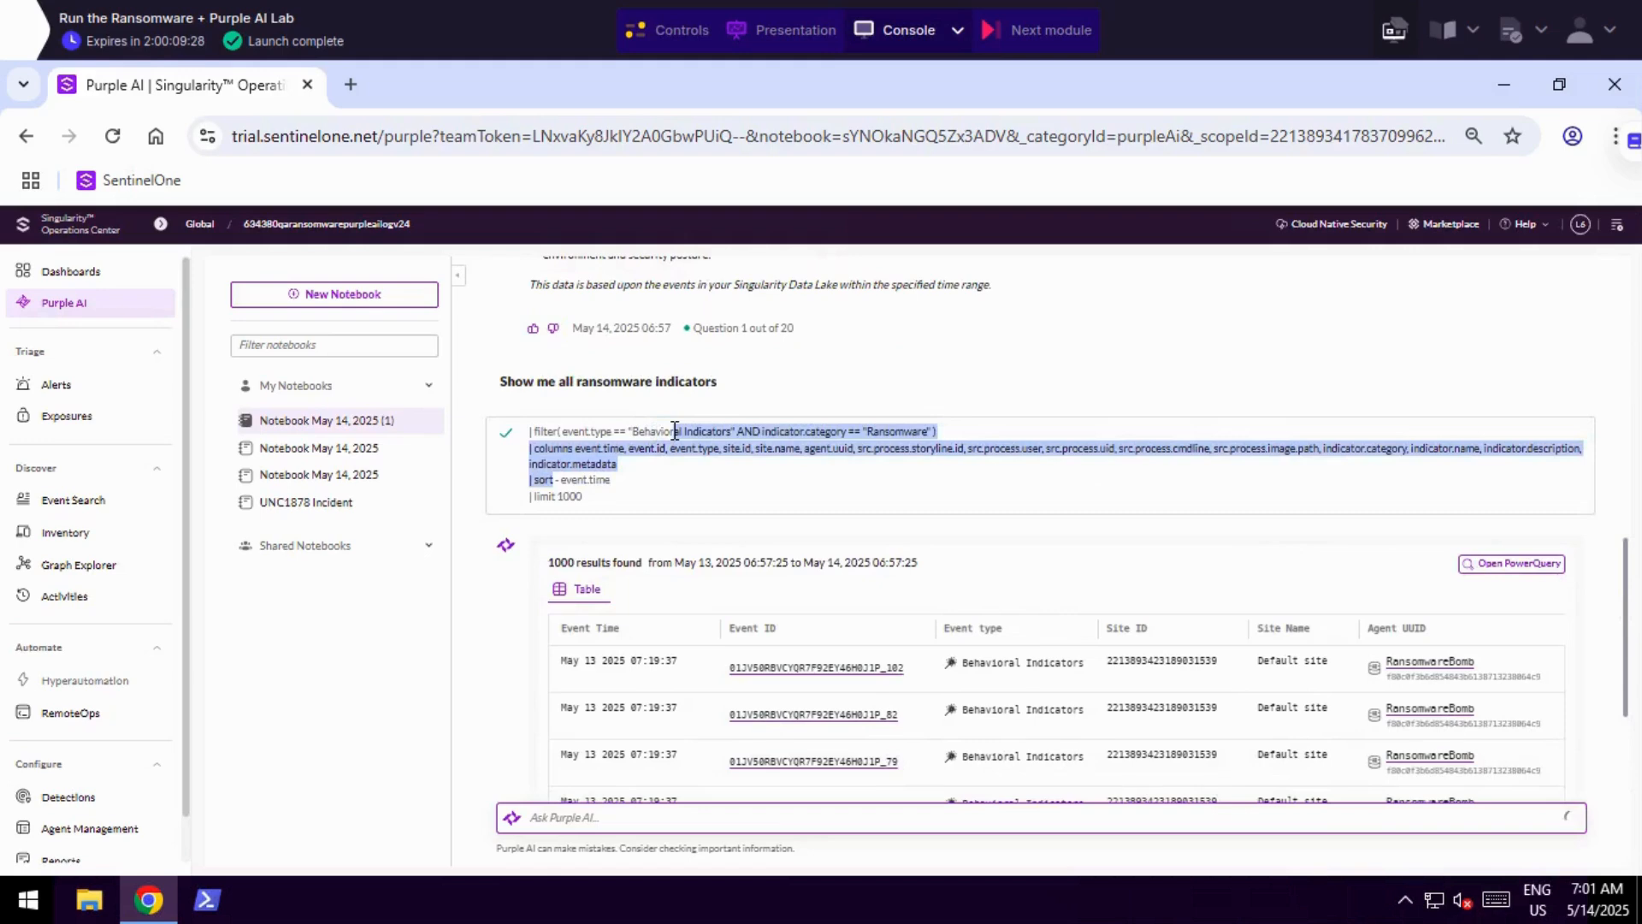
scroll(674, 429, "down", 1)
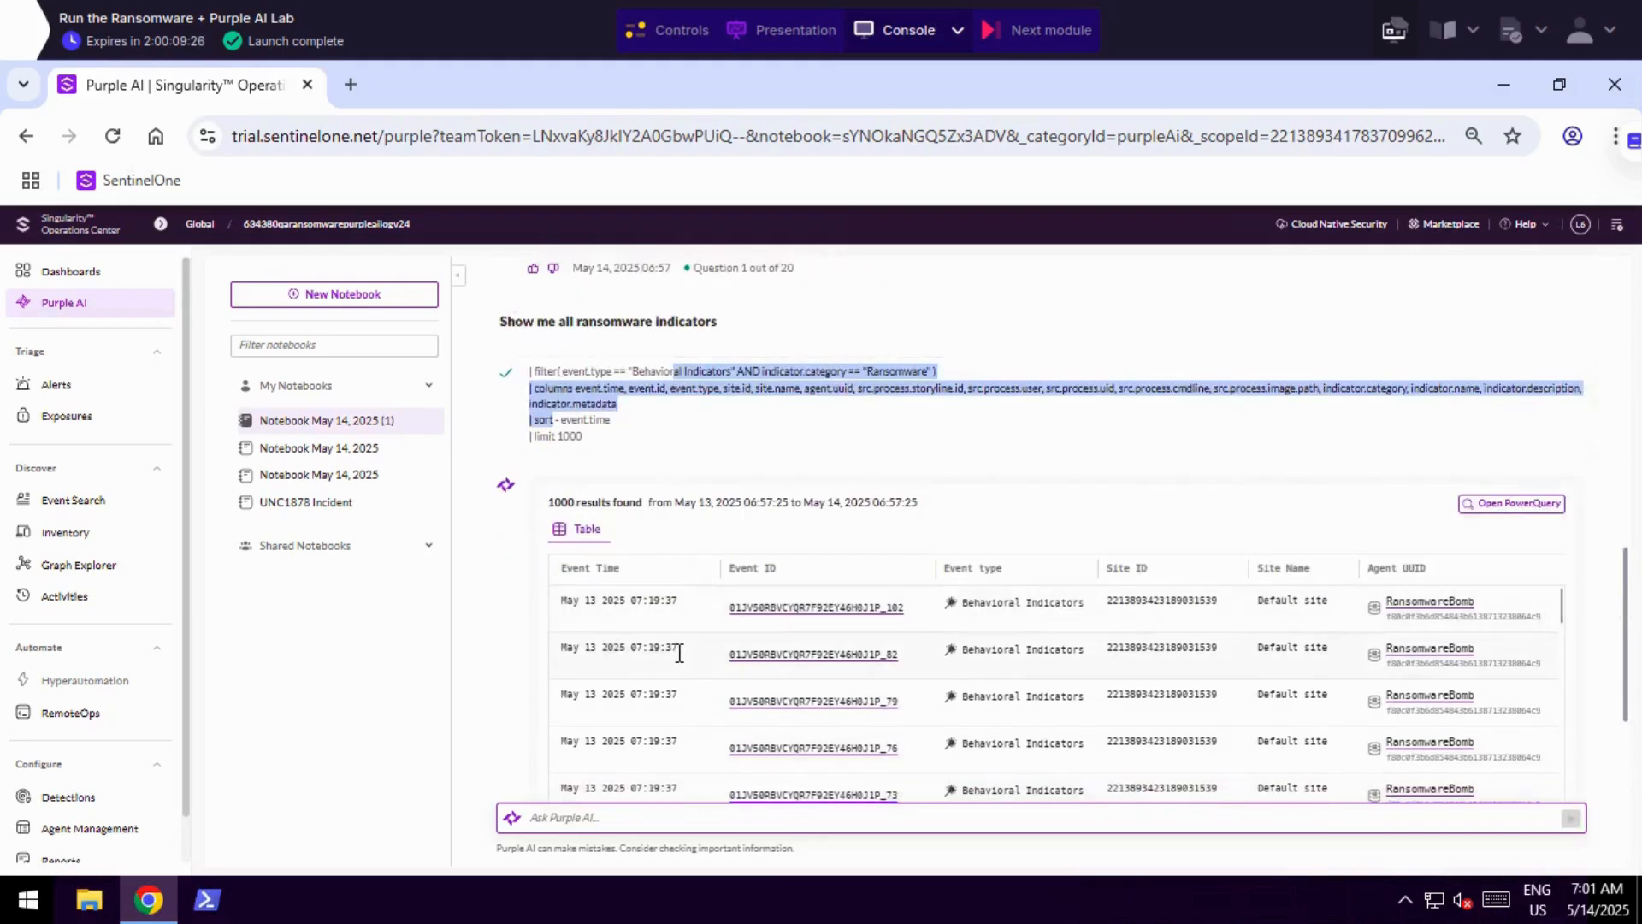
scroll(896, 683, "down", 1)
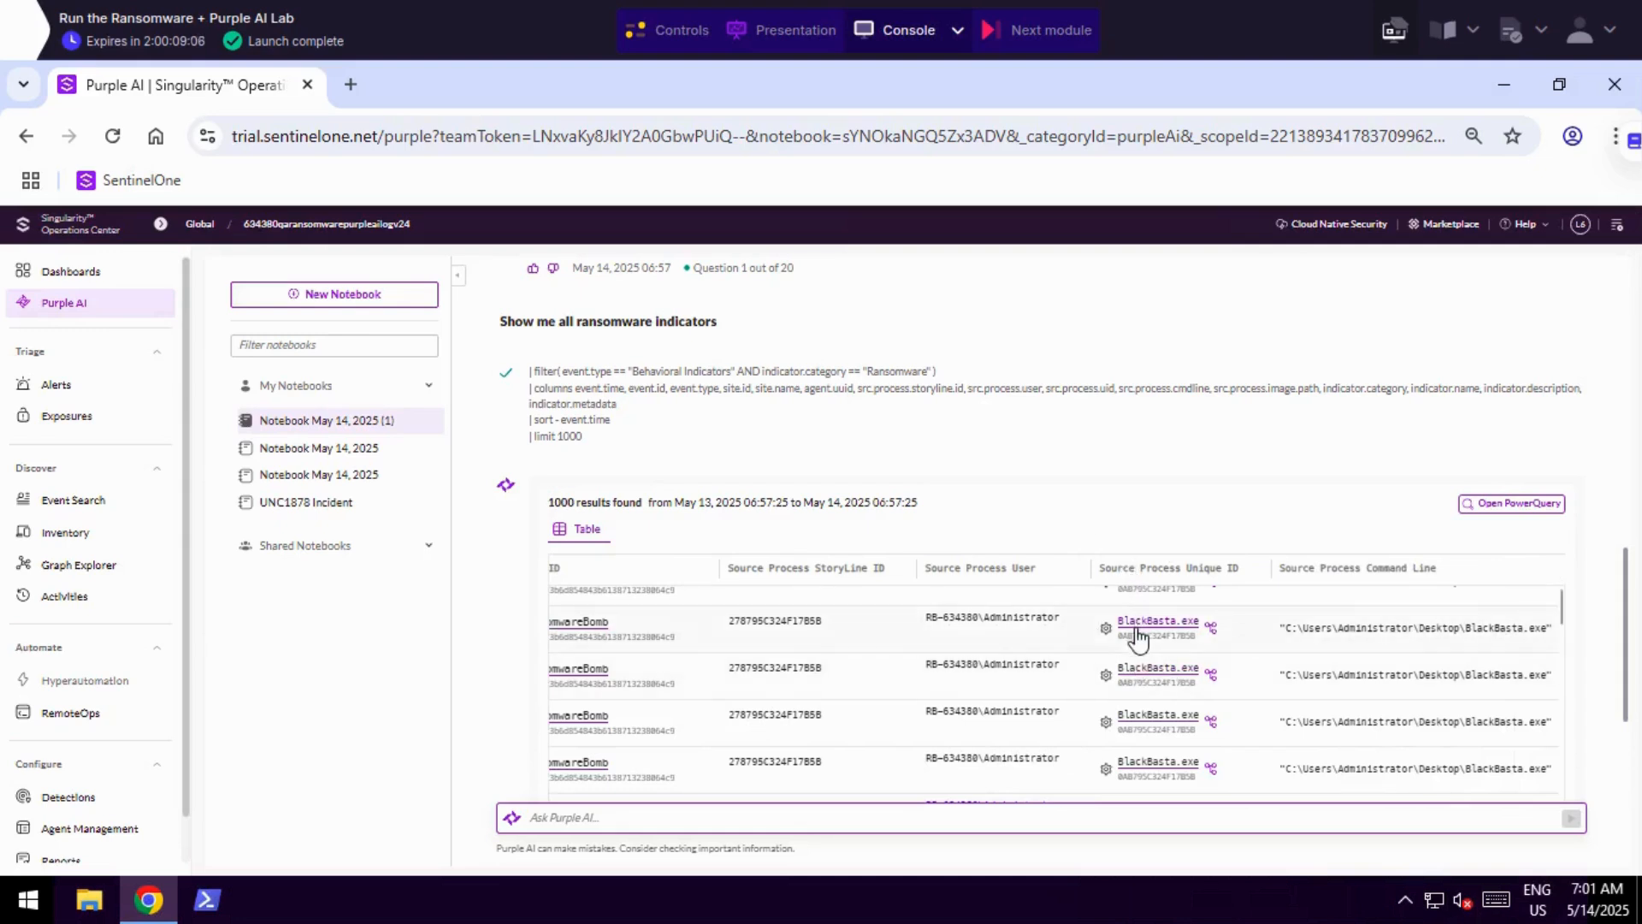
left_click_drag(1119, 623, 1200, 672)
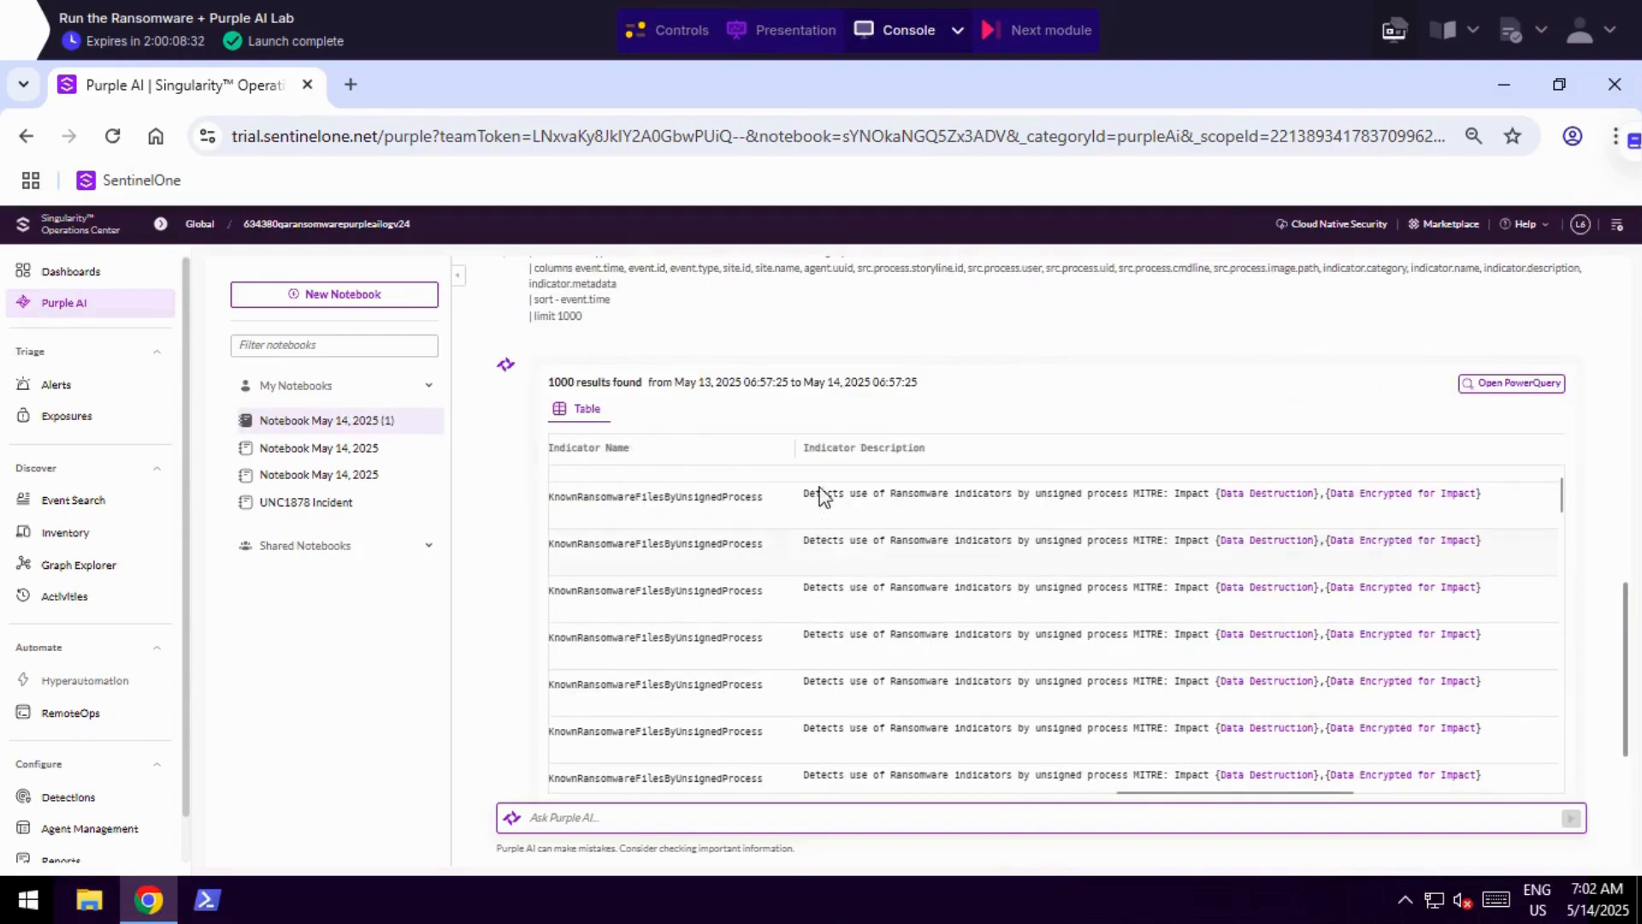
left_click_drag(827, 493, 1182, 552)
left_click(1128, 492)
left_click(1158, 579)
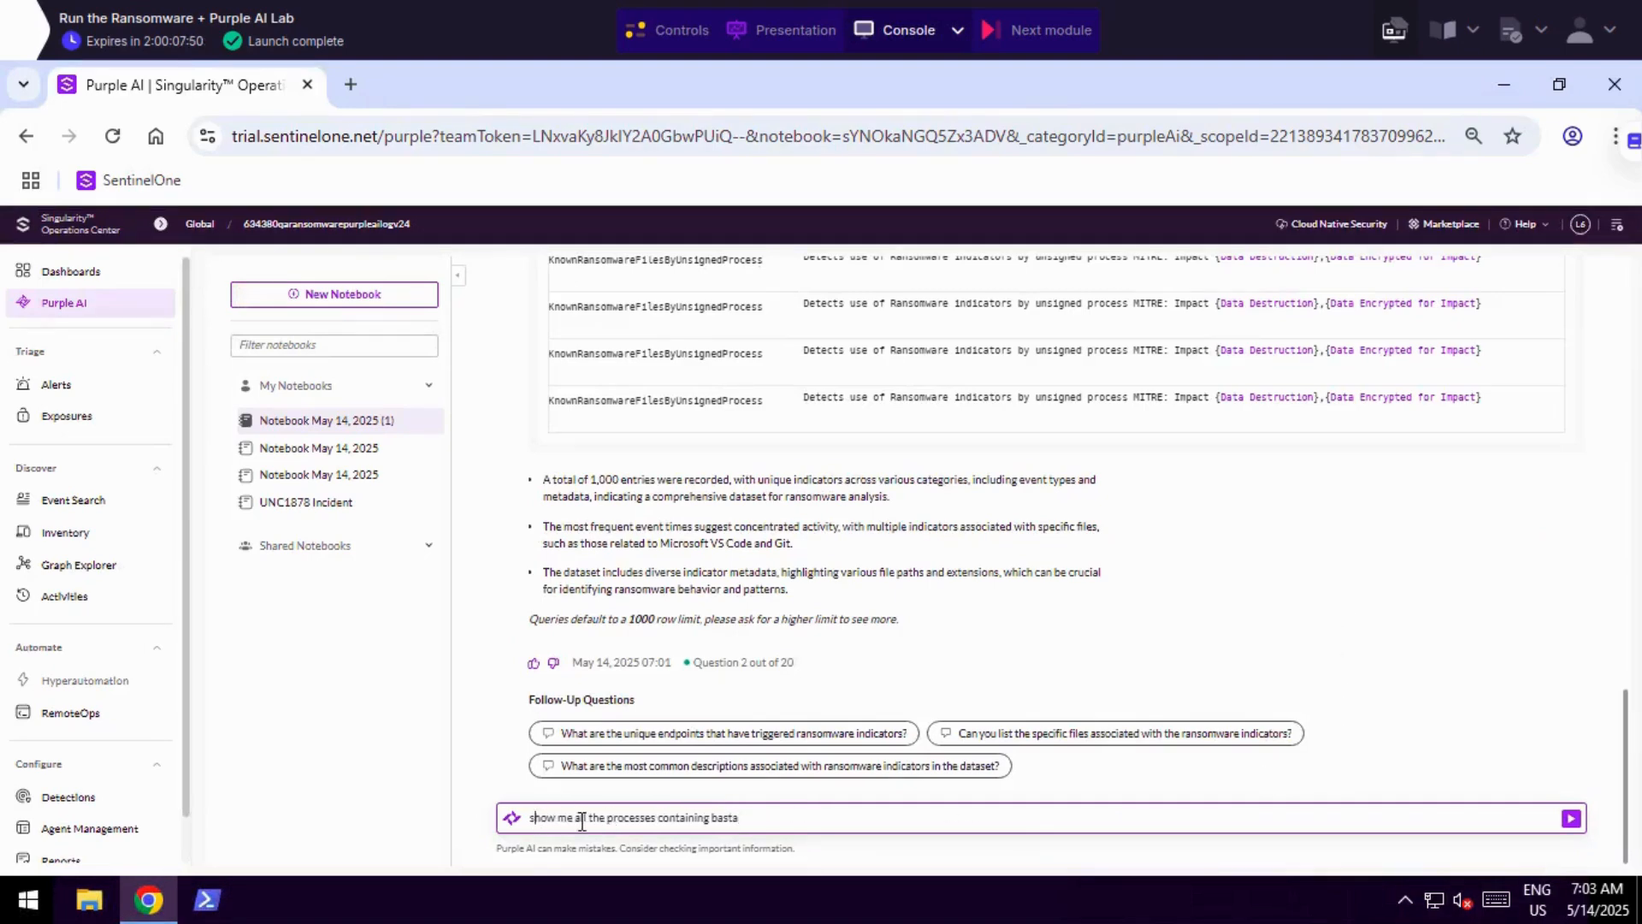
Ask Purple AI to "show me all the processes containing basta".
left_click_drag(532, 816, 721, 812)
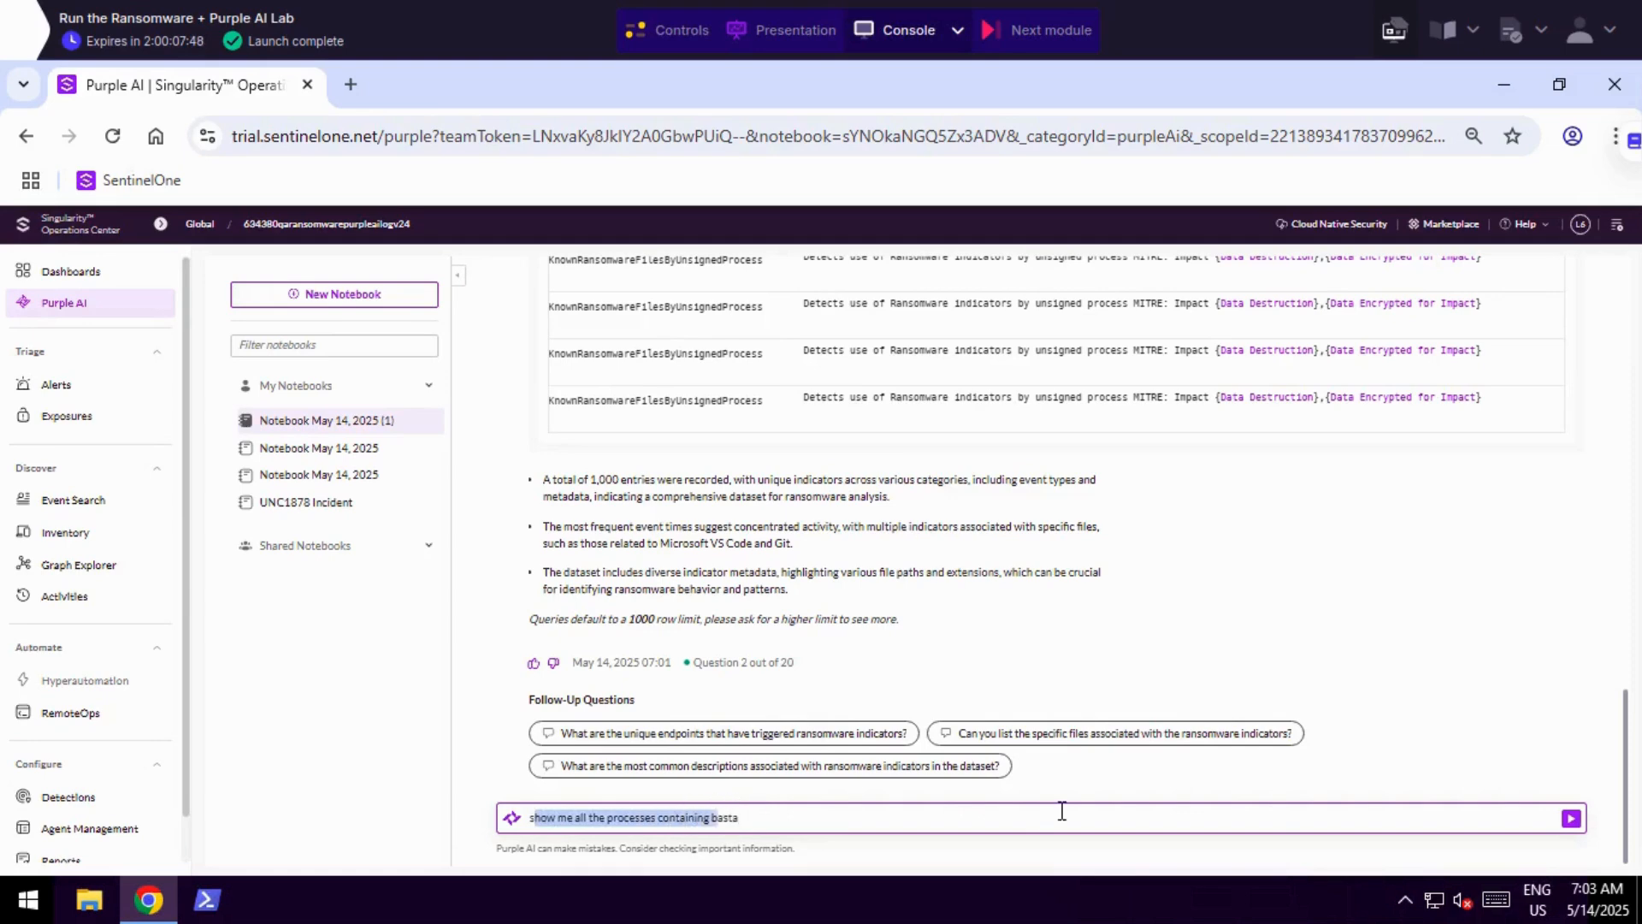
left_click(1571, 820)
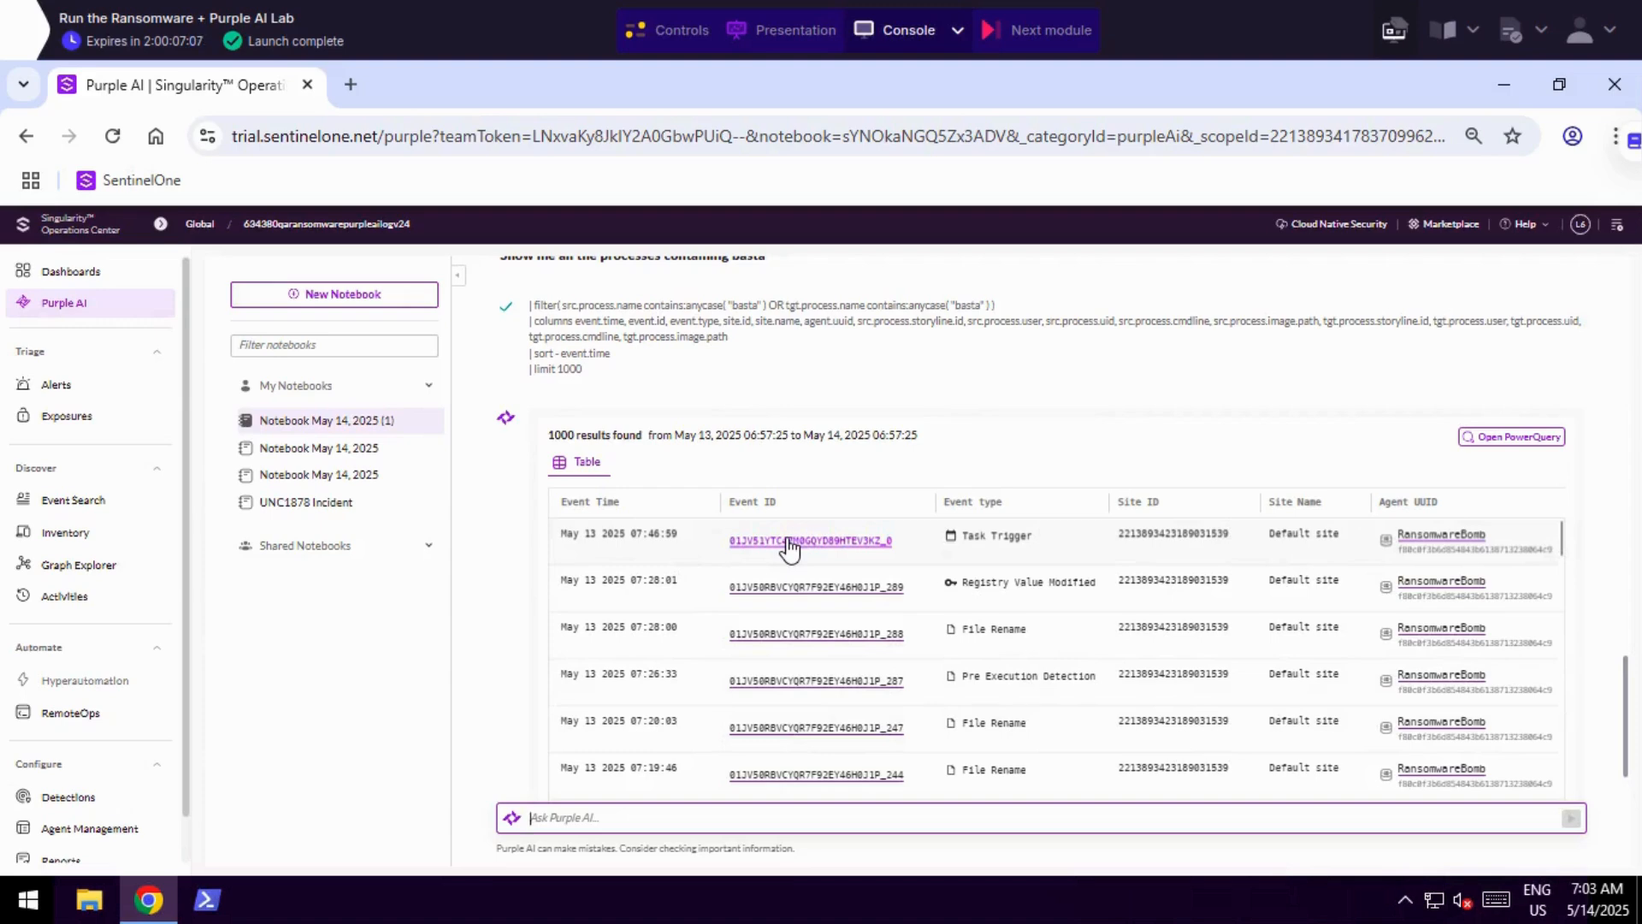
Open the details of the 07:46:59 Task Trigger event and read Purple AI's explanation of it.
left_click(788, 541)
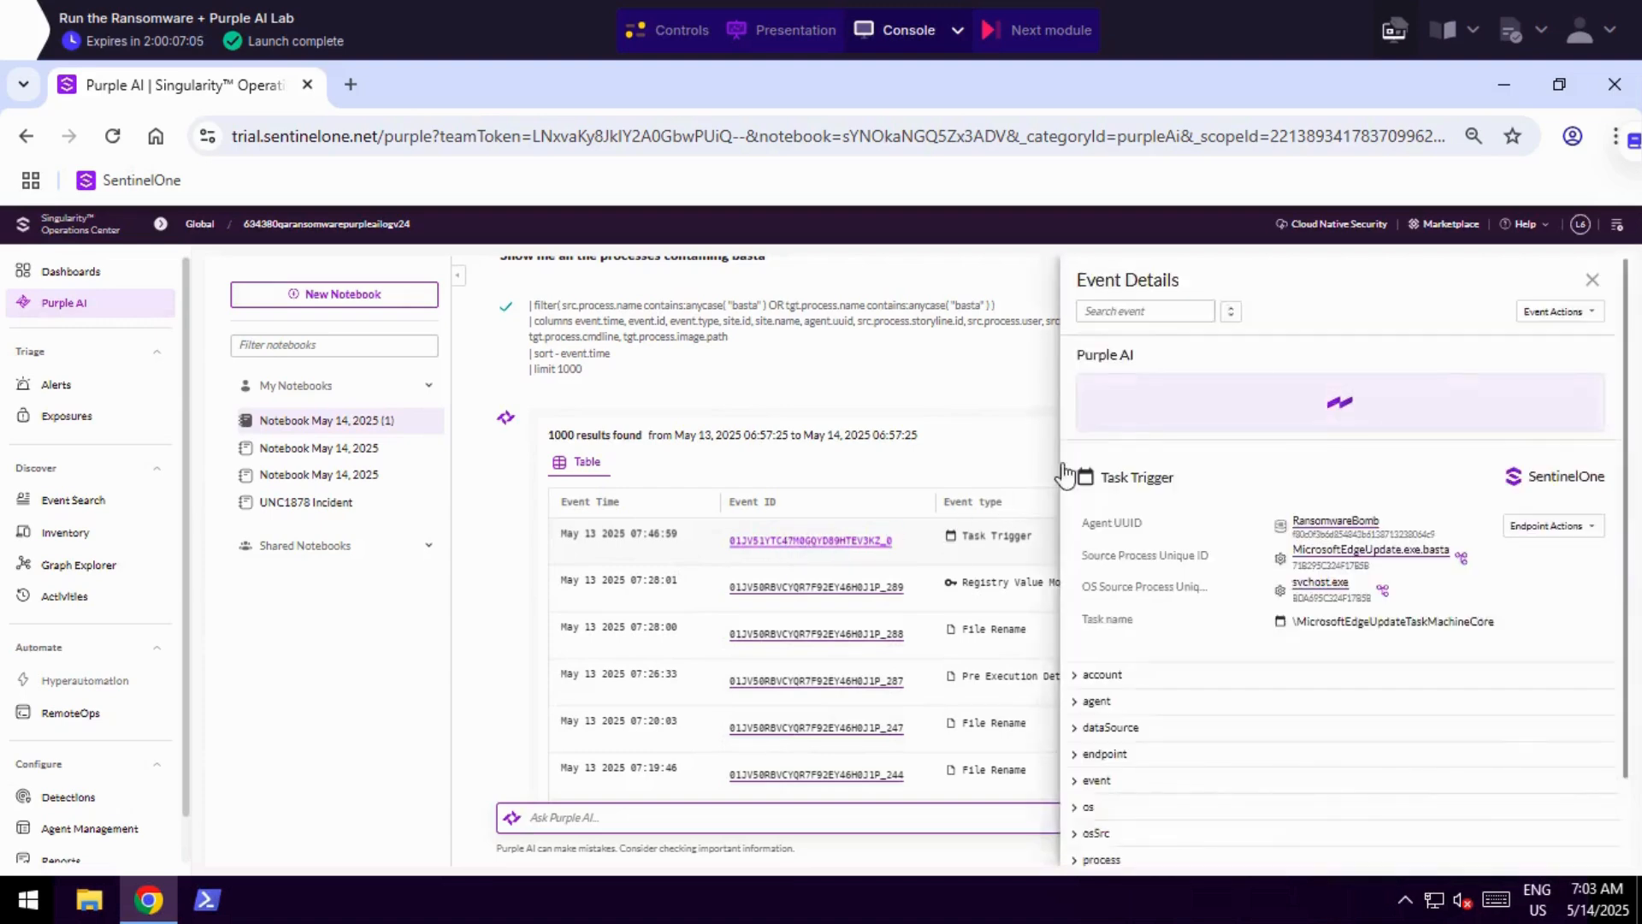
left_click_drag(1107, 391, 1318, 601)
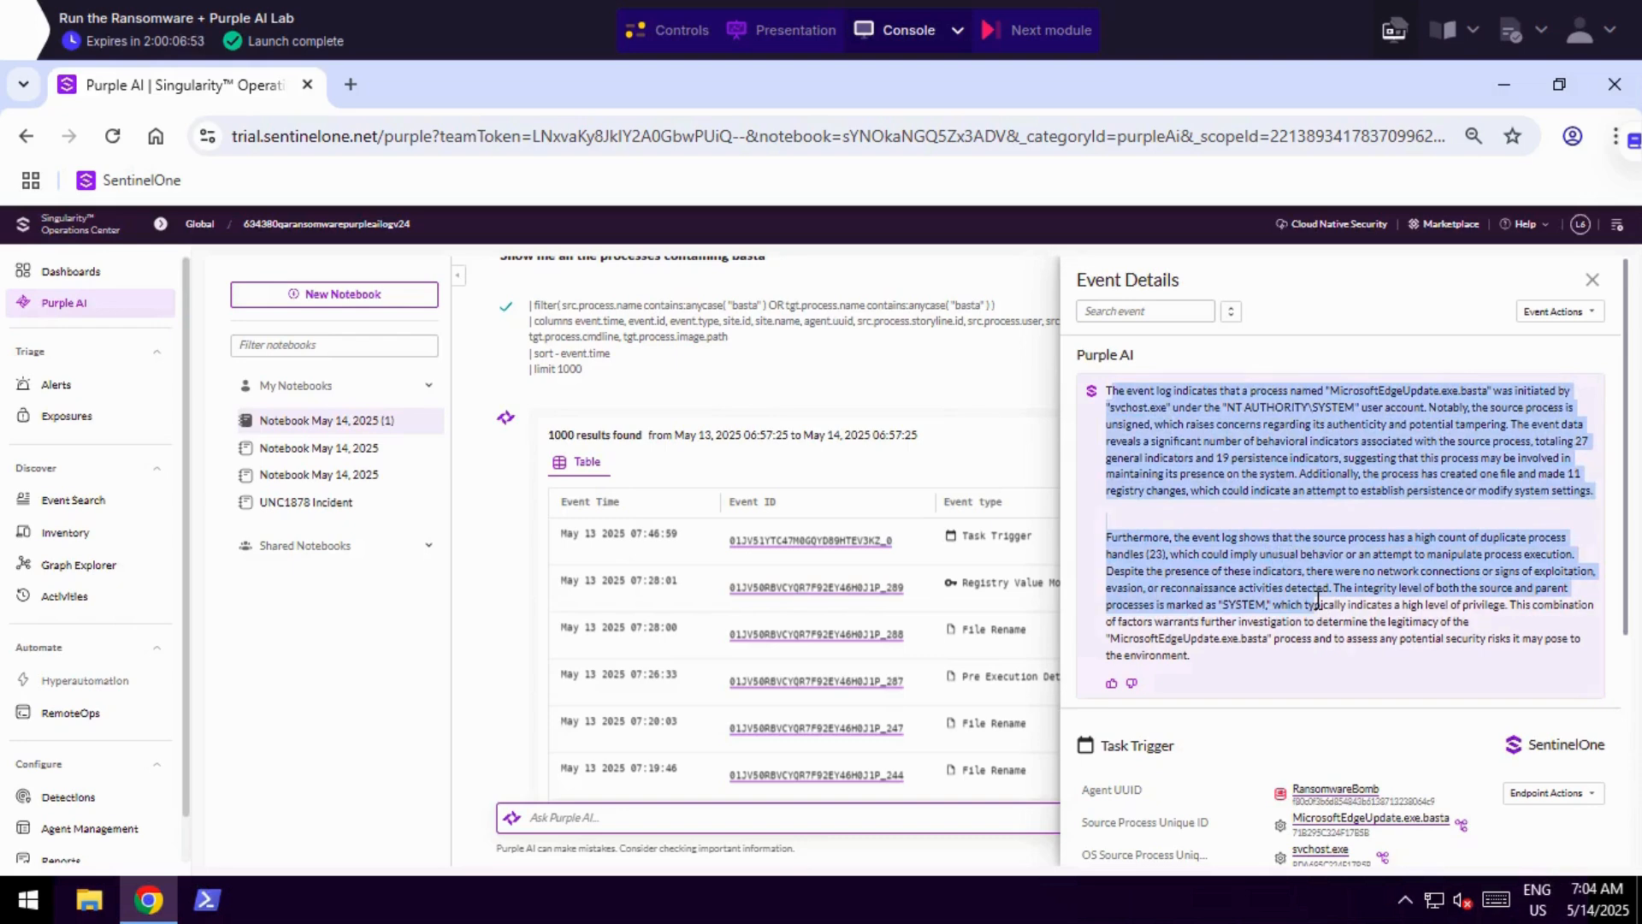
left_click_drag(1318, 601, 1303, 658)
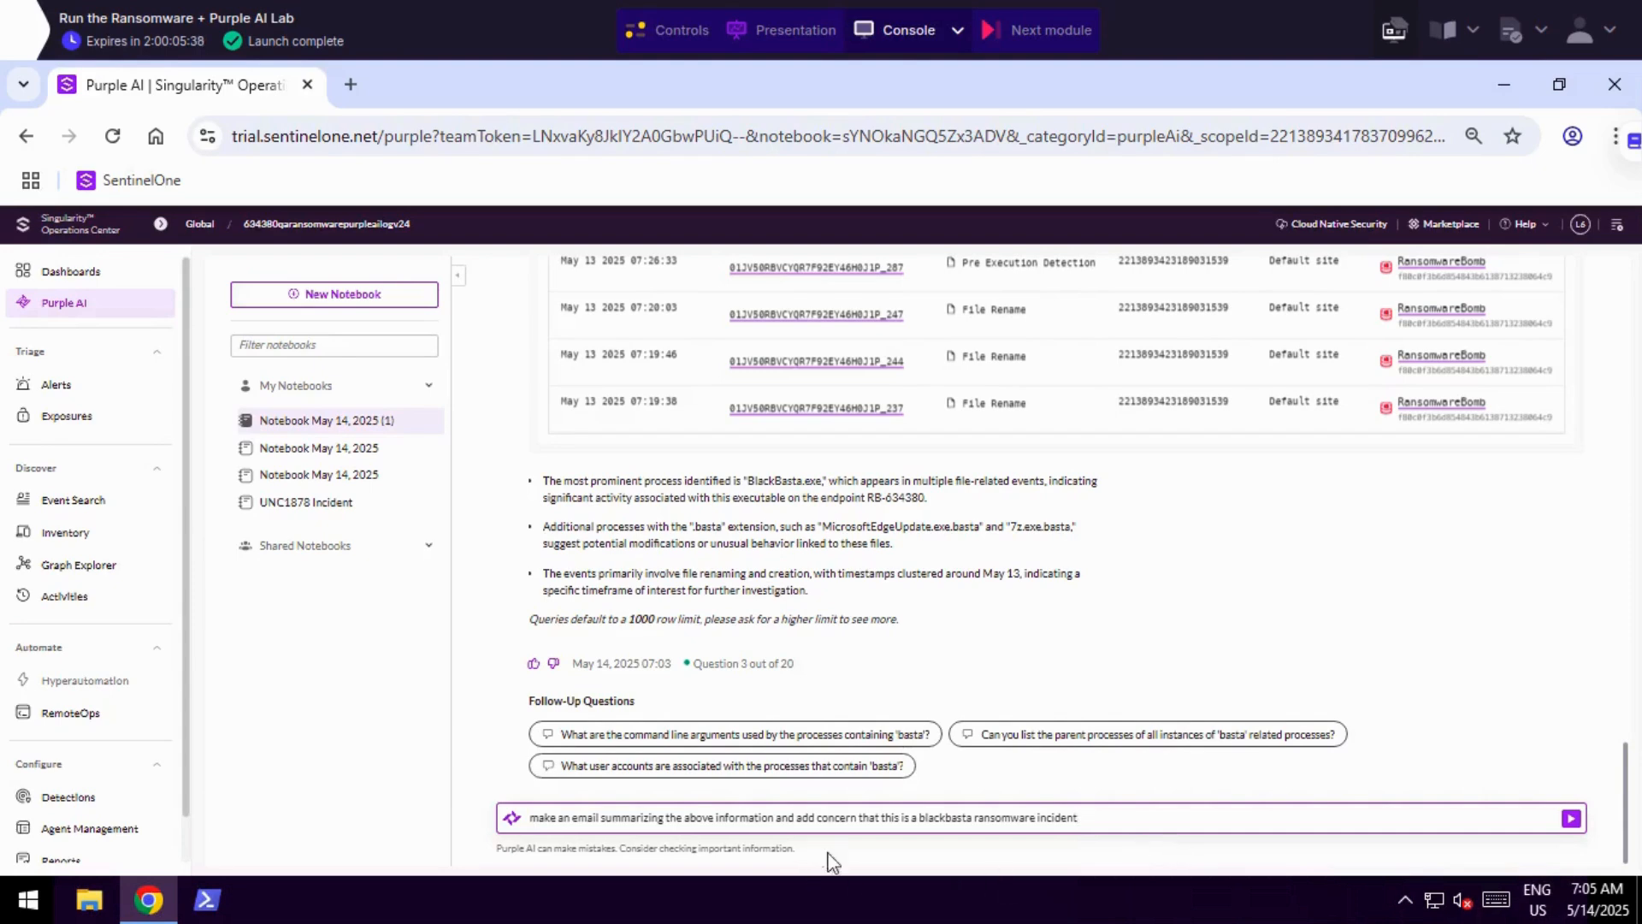
Ask Purple AI to "make an email summarizing the above information and add concern that this is a blackbasta ransomware incident".
left_click_drag(1082, 817, 530, 817)
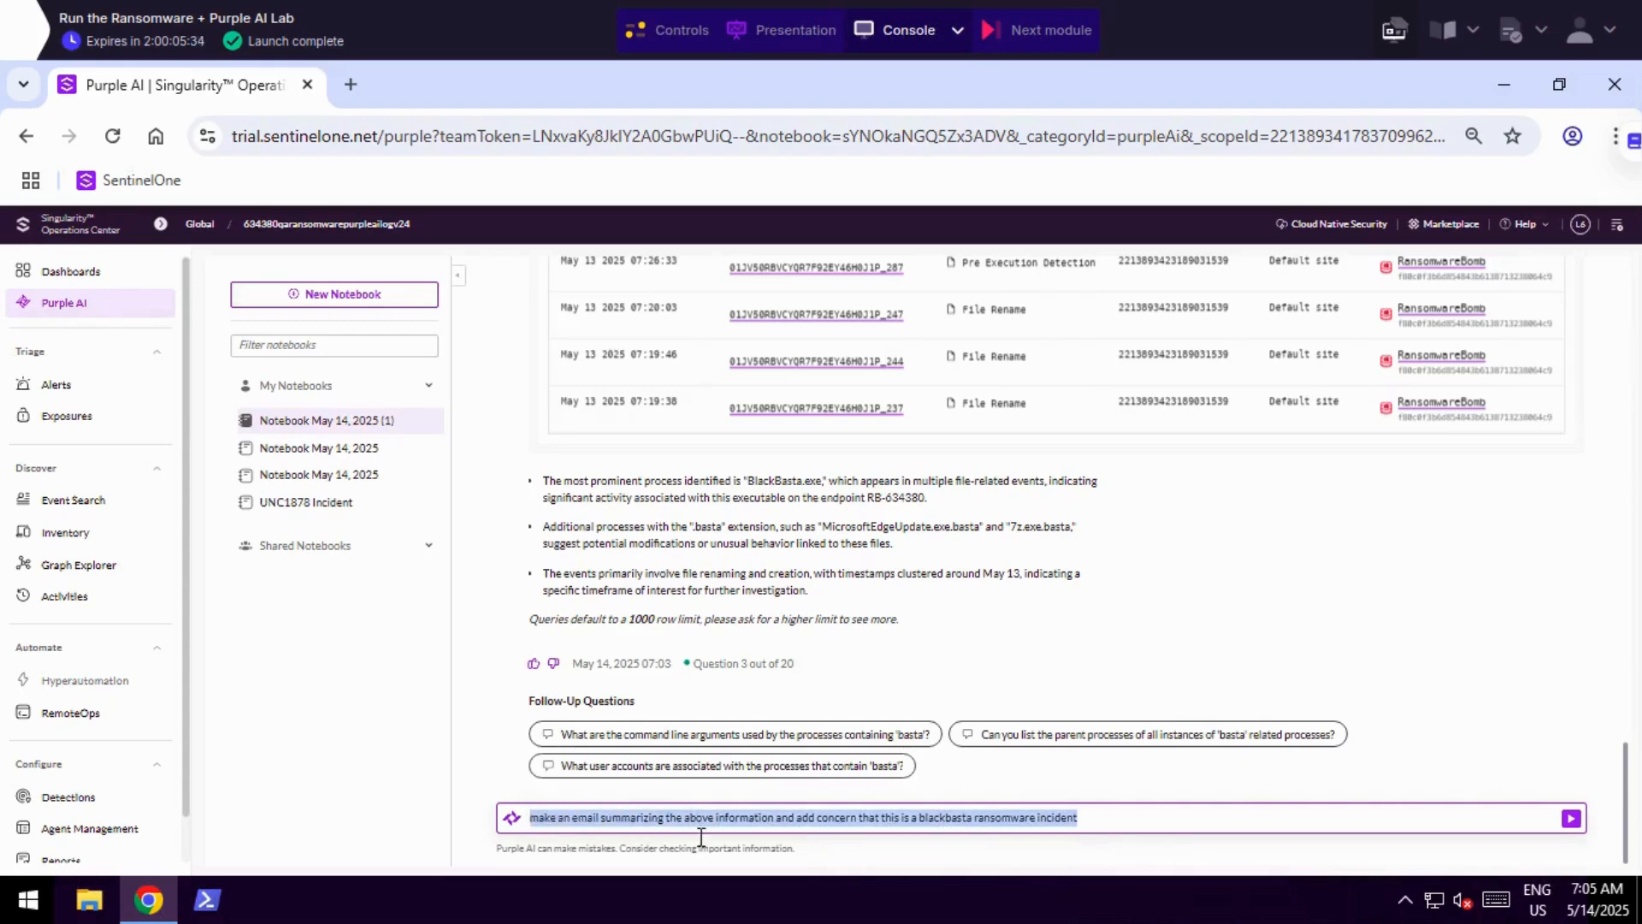
left_click(1572, 819)
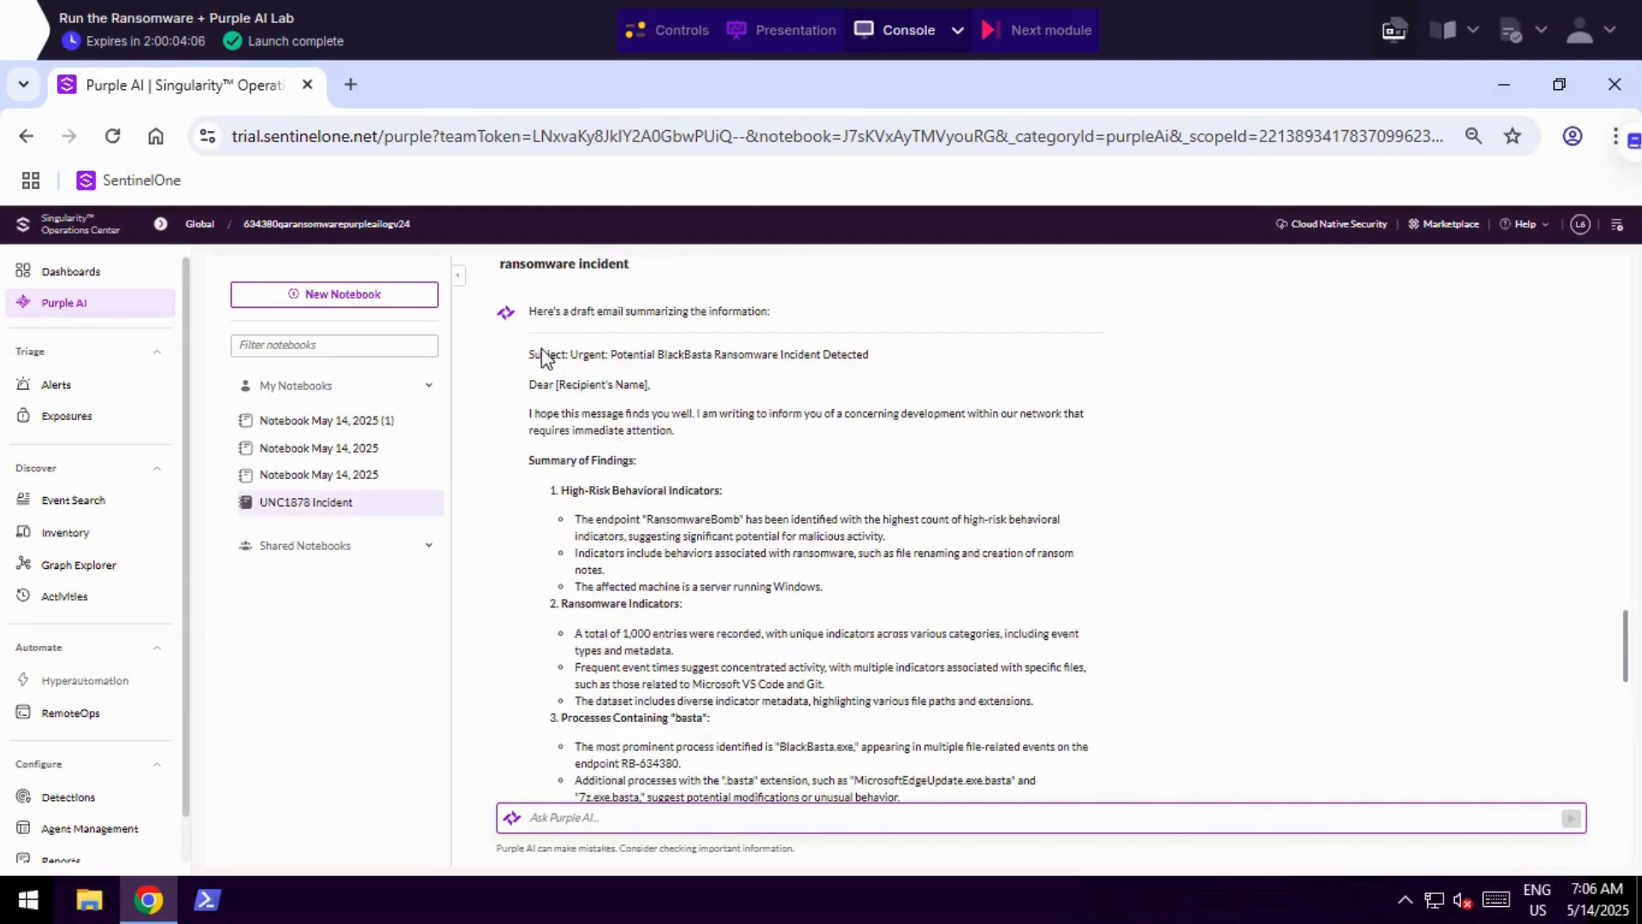
Read through the drafted incident email in the UNC1878 Incident notebook, from its subject and summary of findings to the recommended actions.
left_click_drag(541, 353, 737, 373)
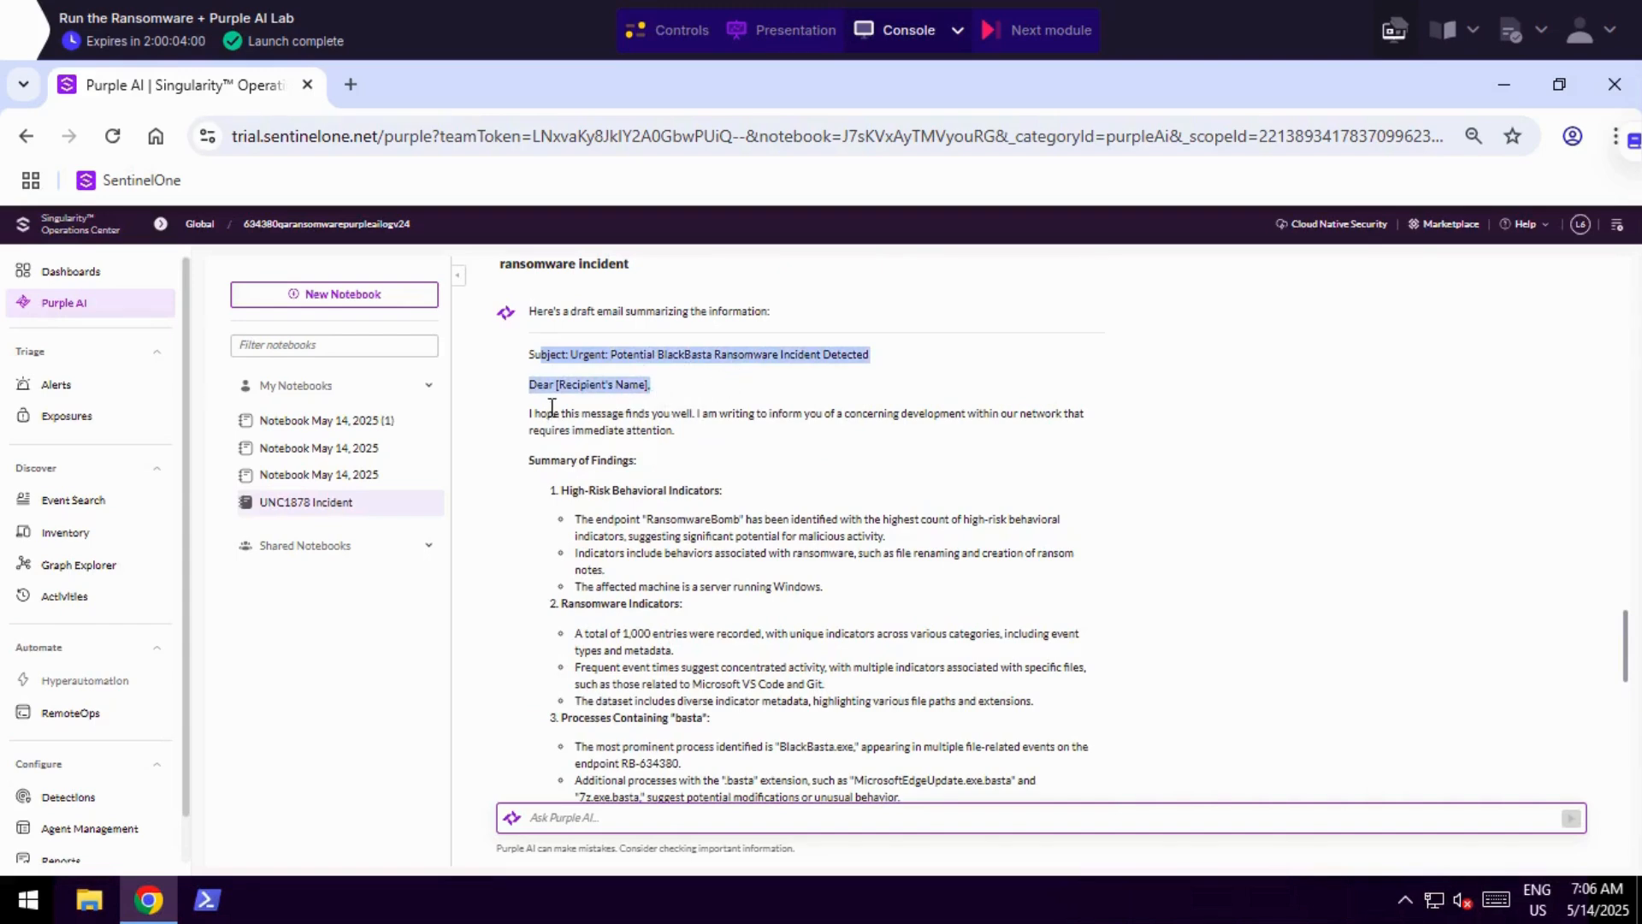
scroll(550, 380, "down", 2)
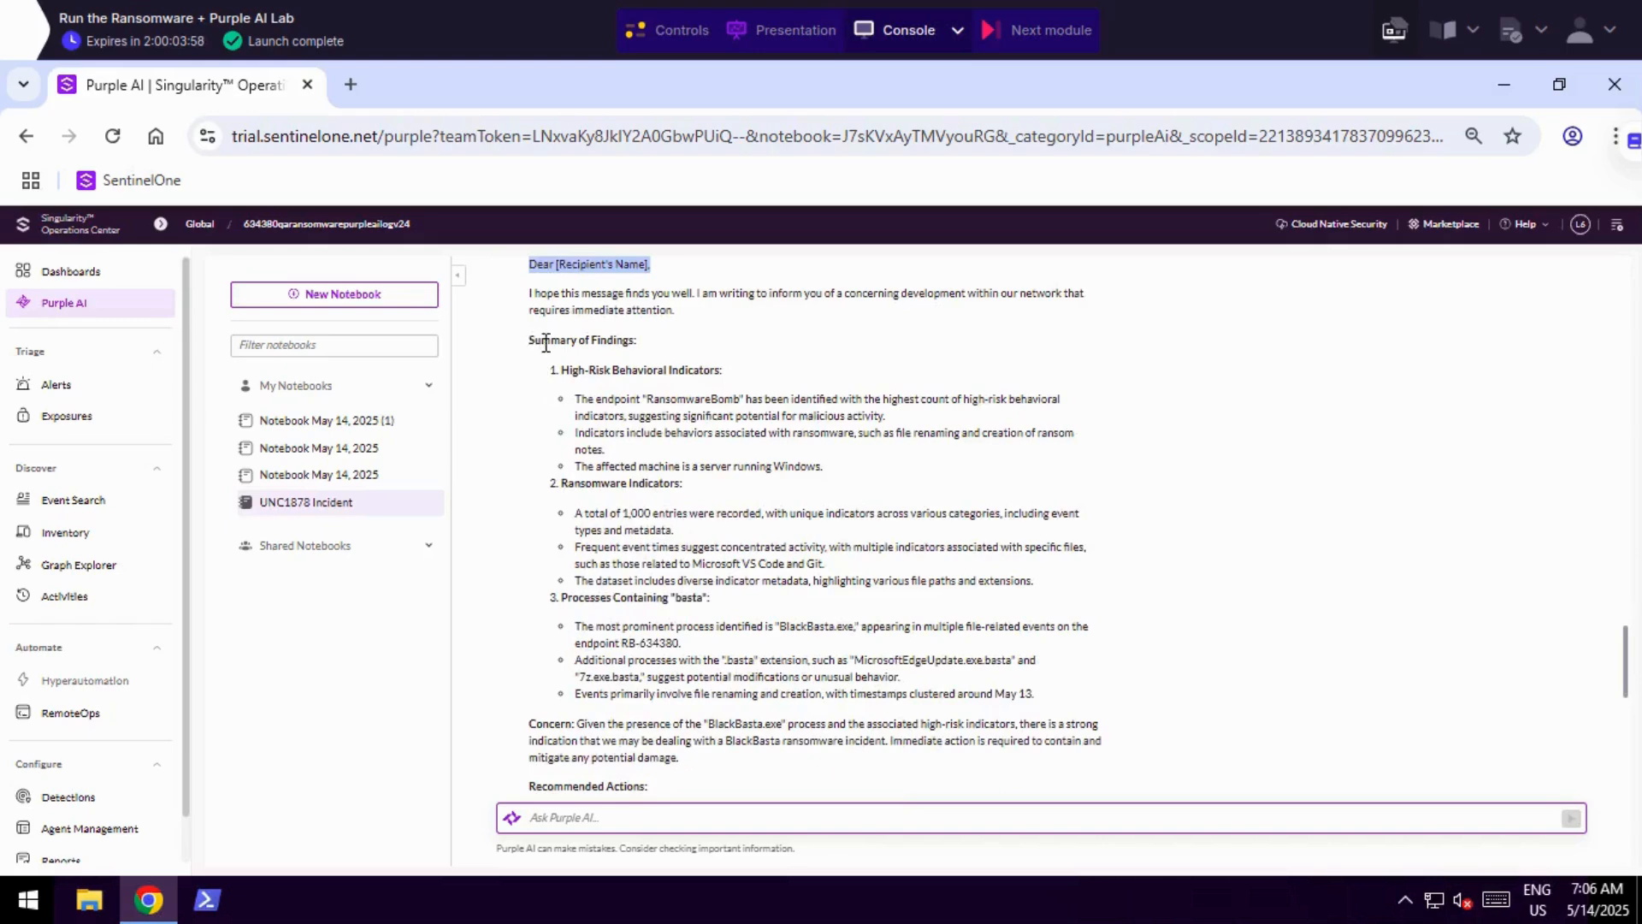
left_click_drag(530, 340, 1037, 708)
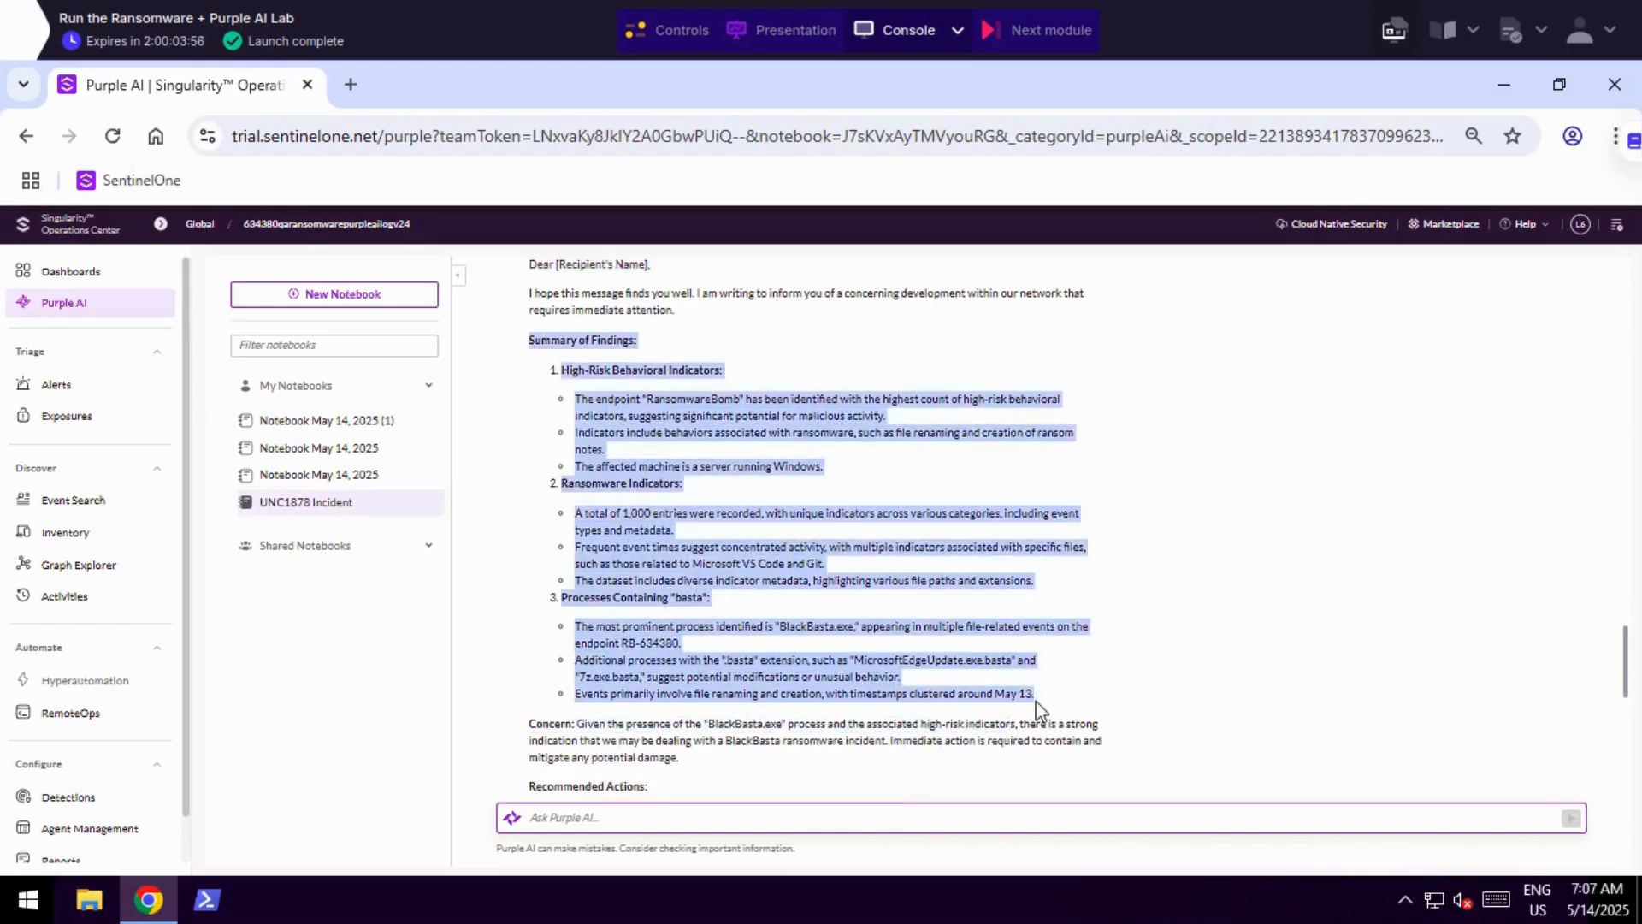
scroll(1035, 700, "down", 2)
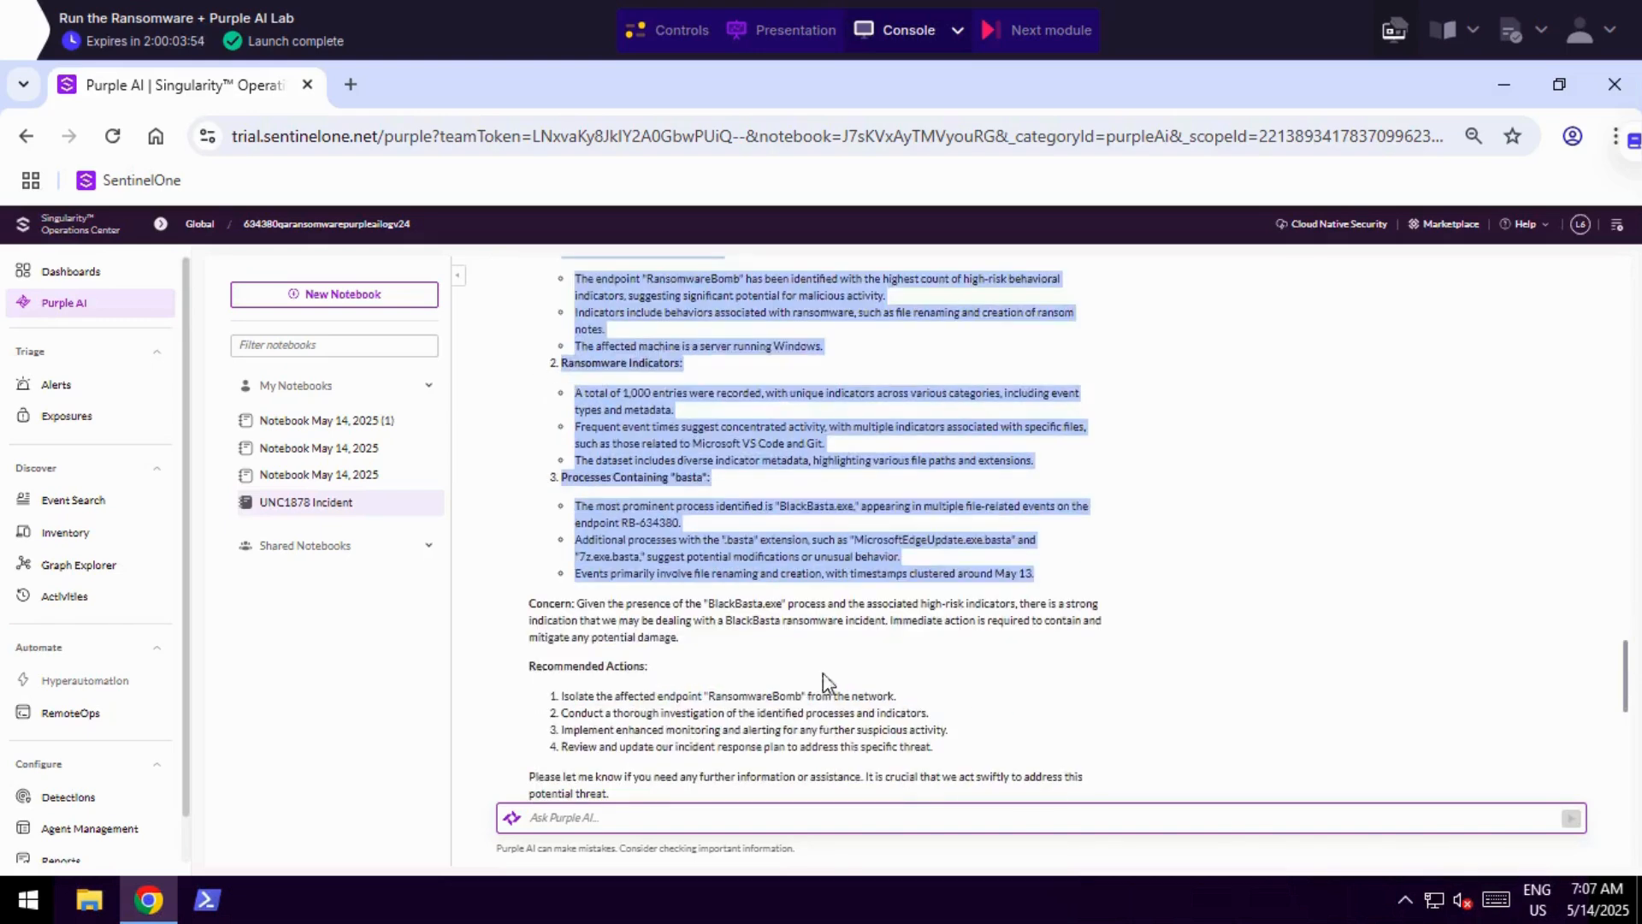
Review the BlackBasta concern, the recommended actions and the sign-off in the drafted incident email.
left_click(555, 612)
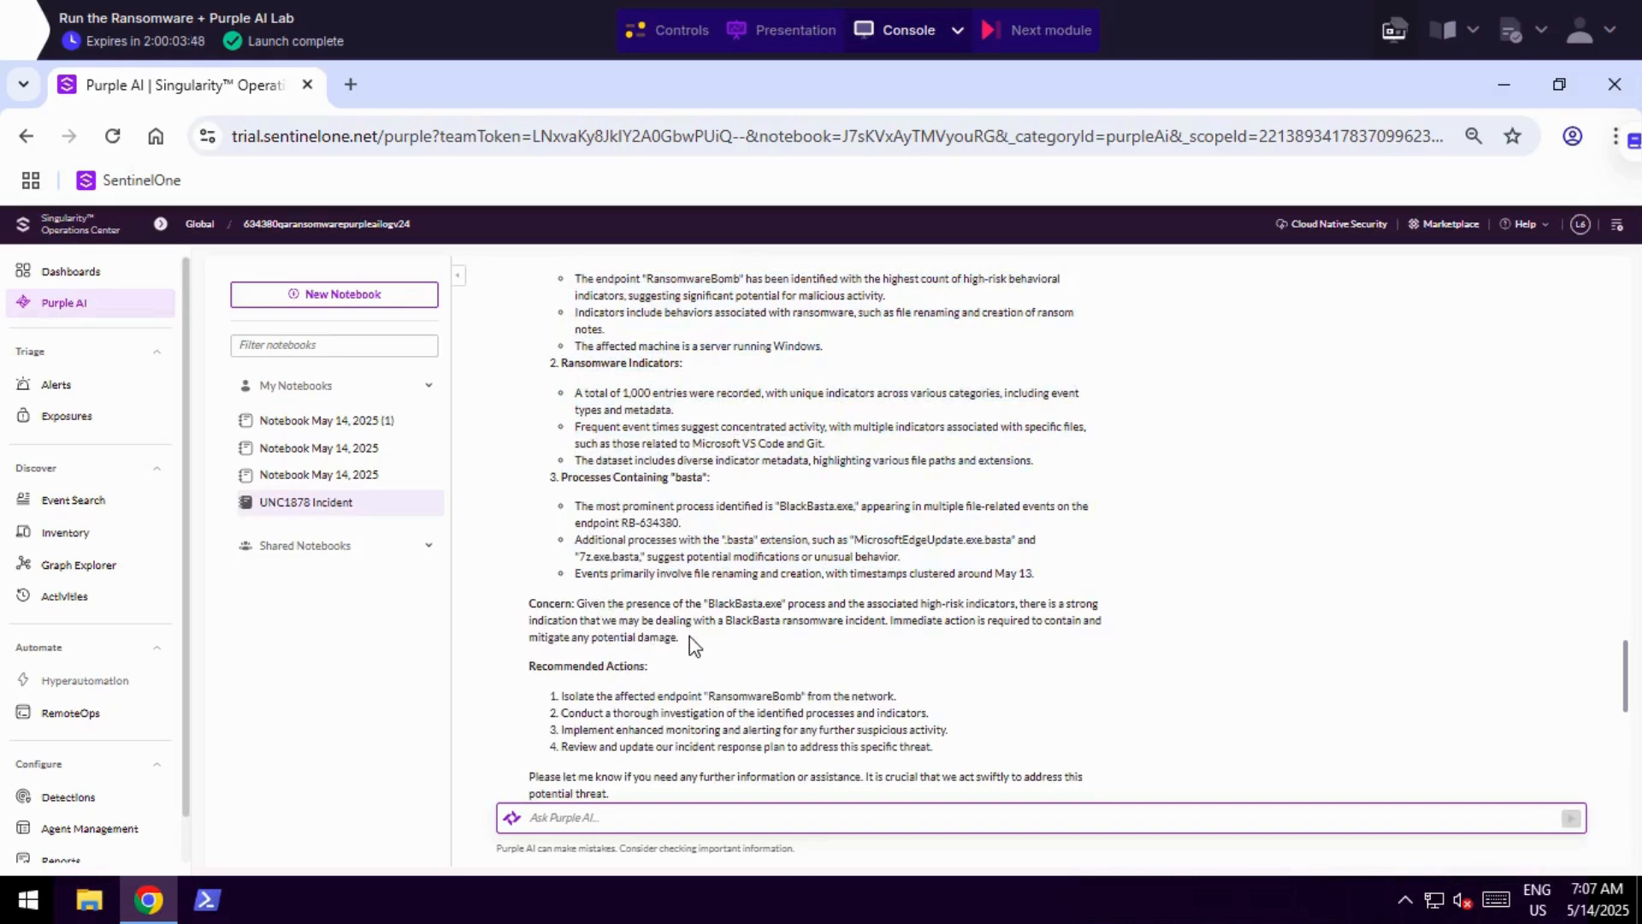
scroll(693, 646, "down", 4)
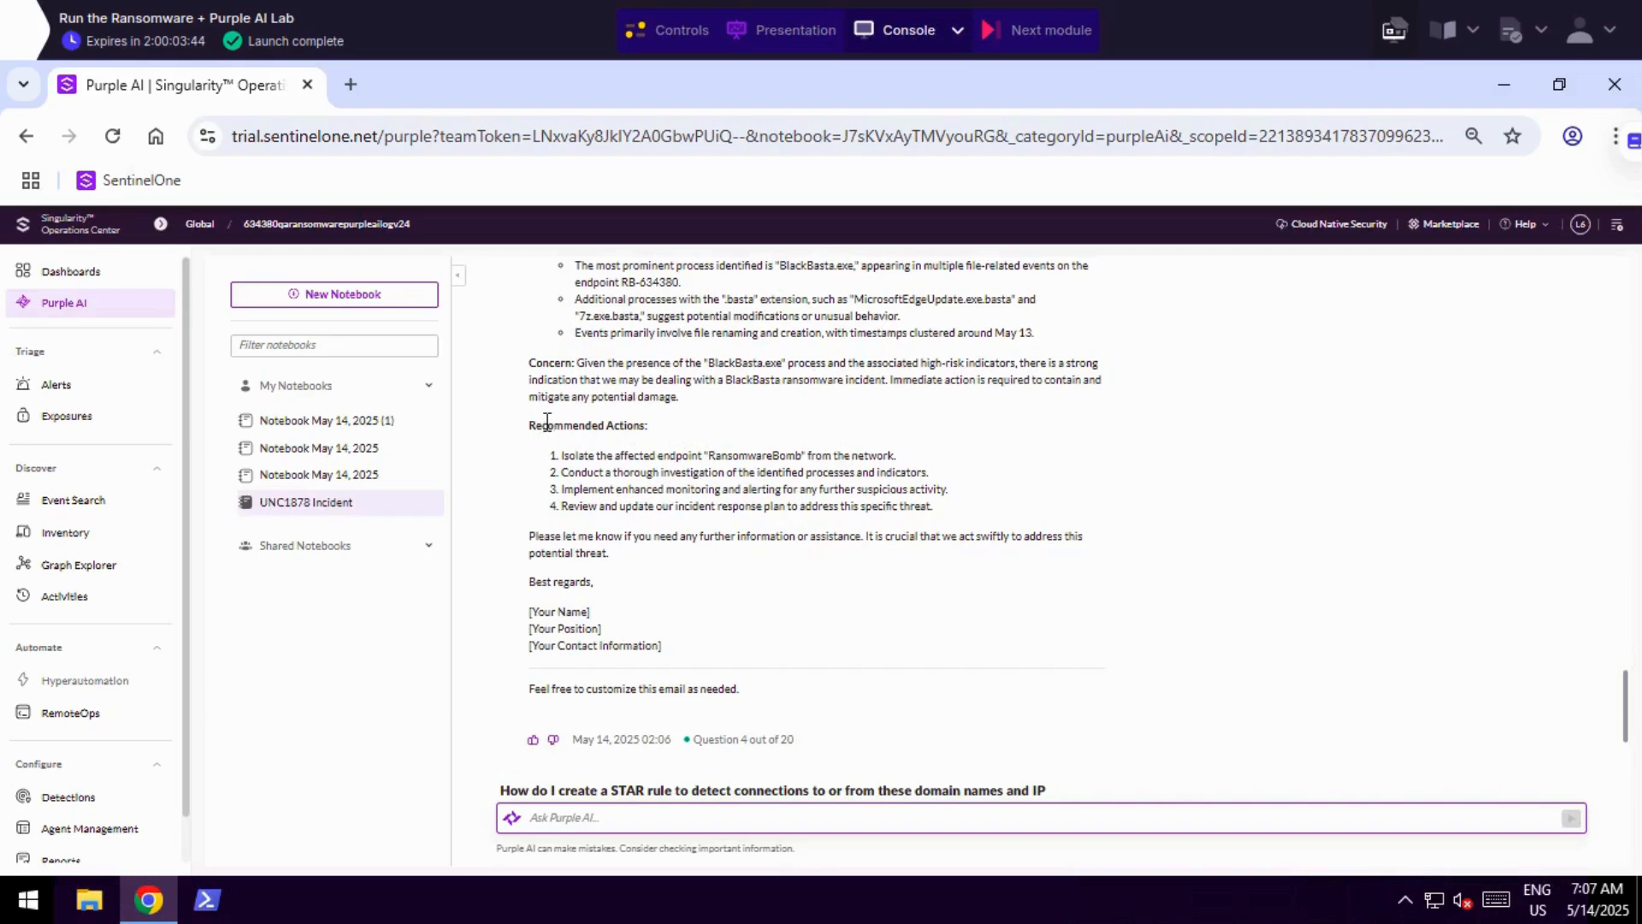
left_click_drag(548, 423, 932, 596)
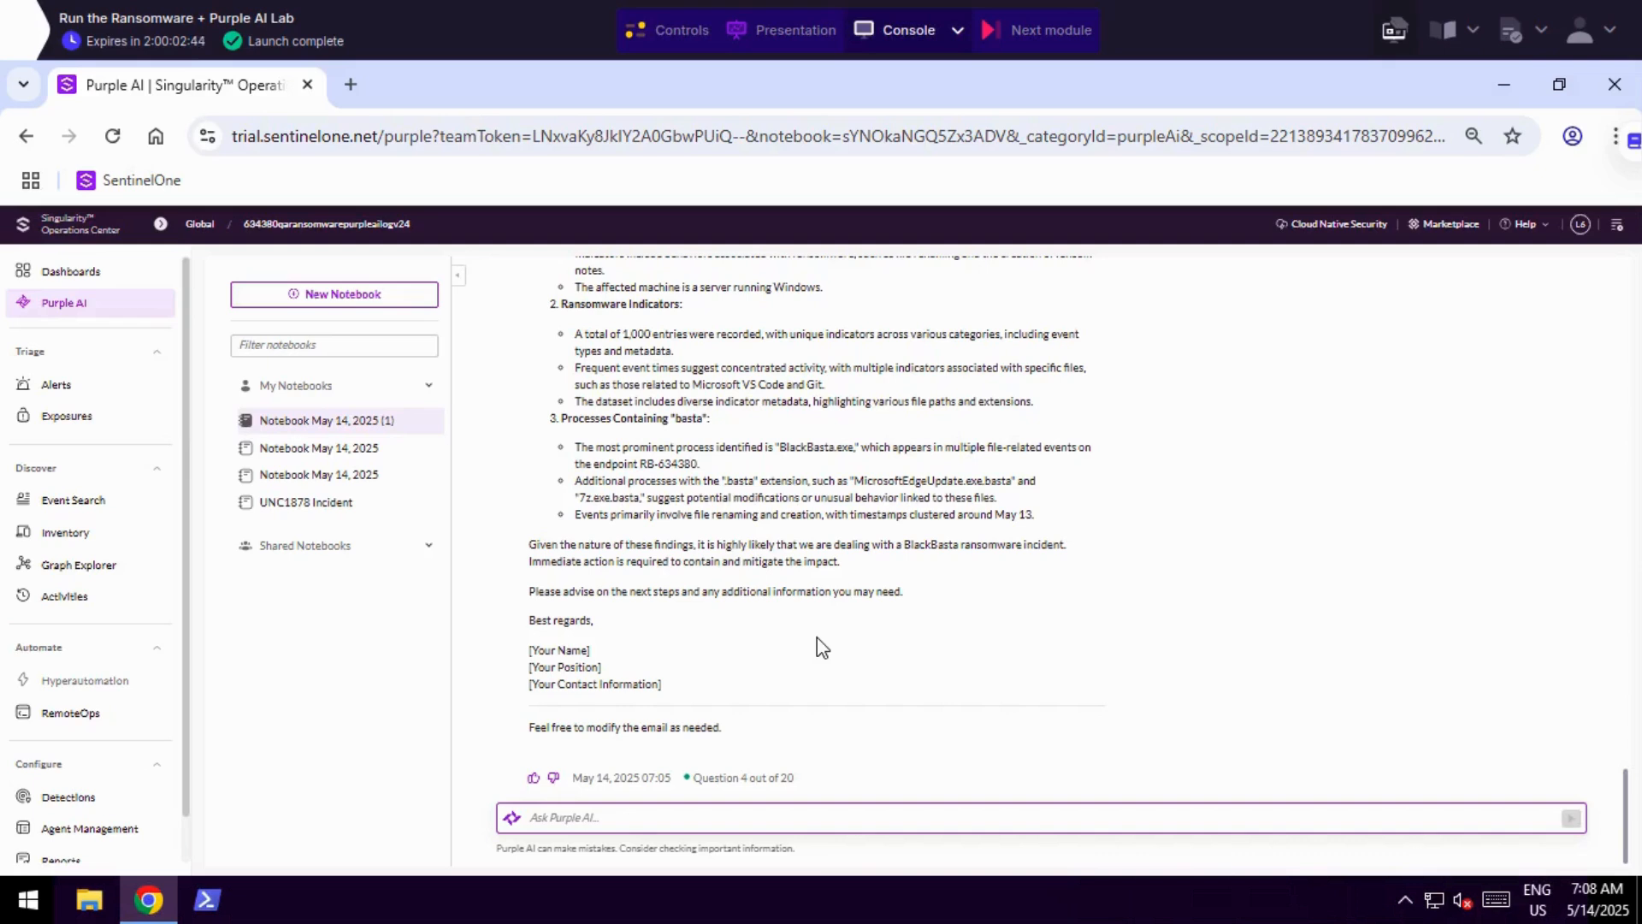
Ask Purple AI "How do I create a STAR rule to detect connections to or from these domain names and IP addresses?".
type("How do I create a STAR rule to detect connections to or from these domain names and IP addresses?")
left_click_drag(1015, 817, 536, 818)
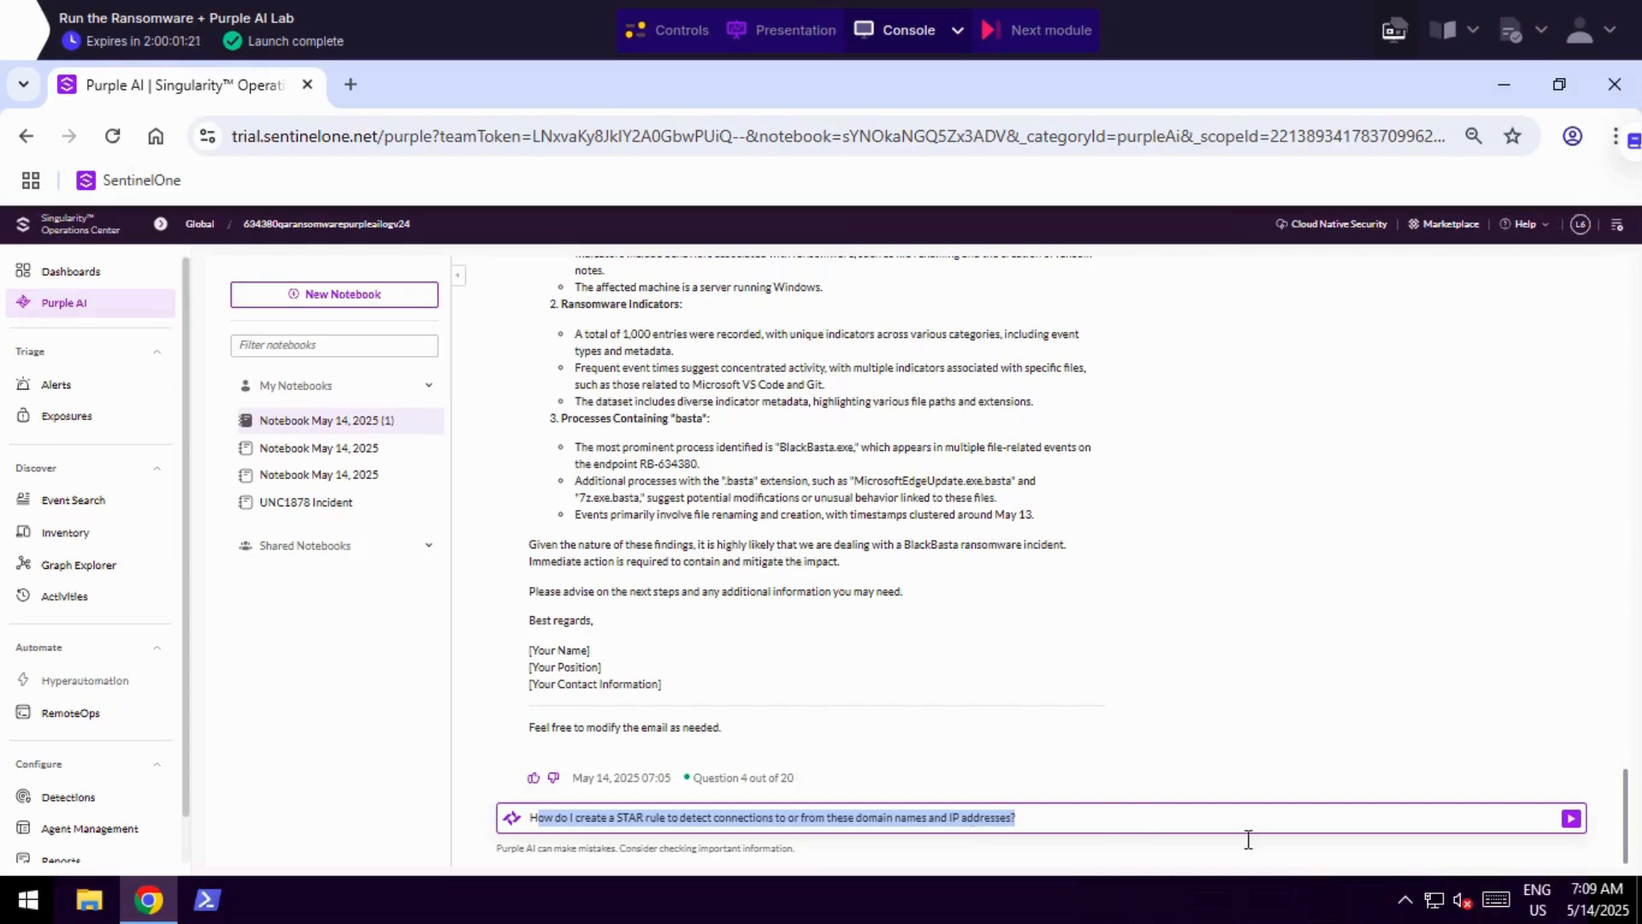
left_click(1571, 820)
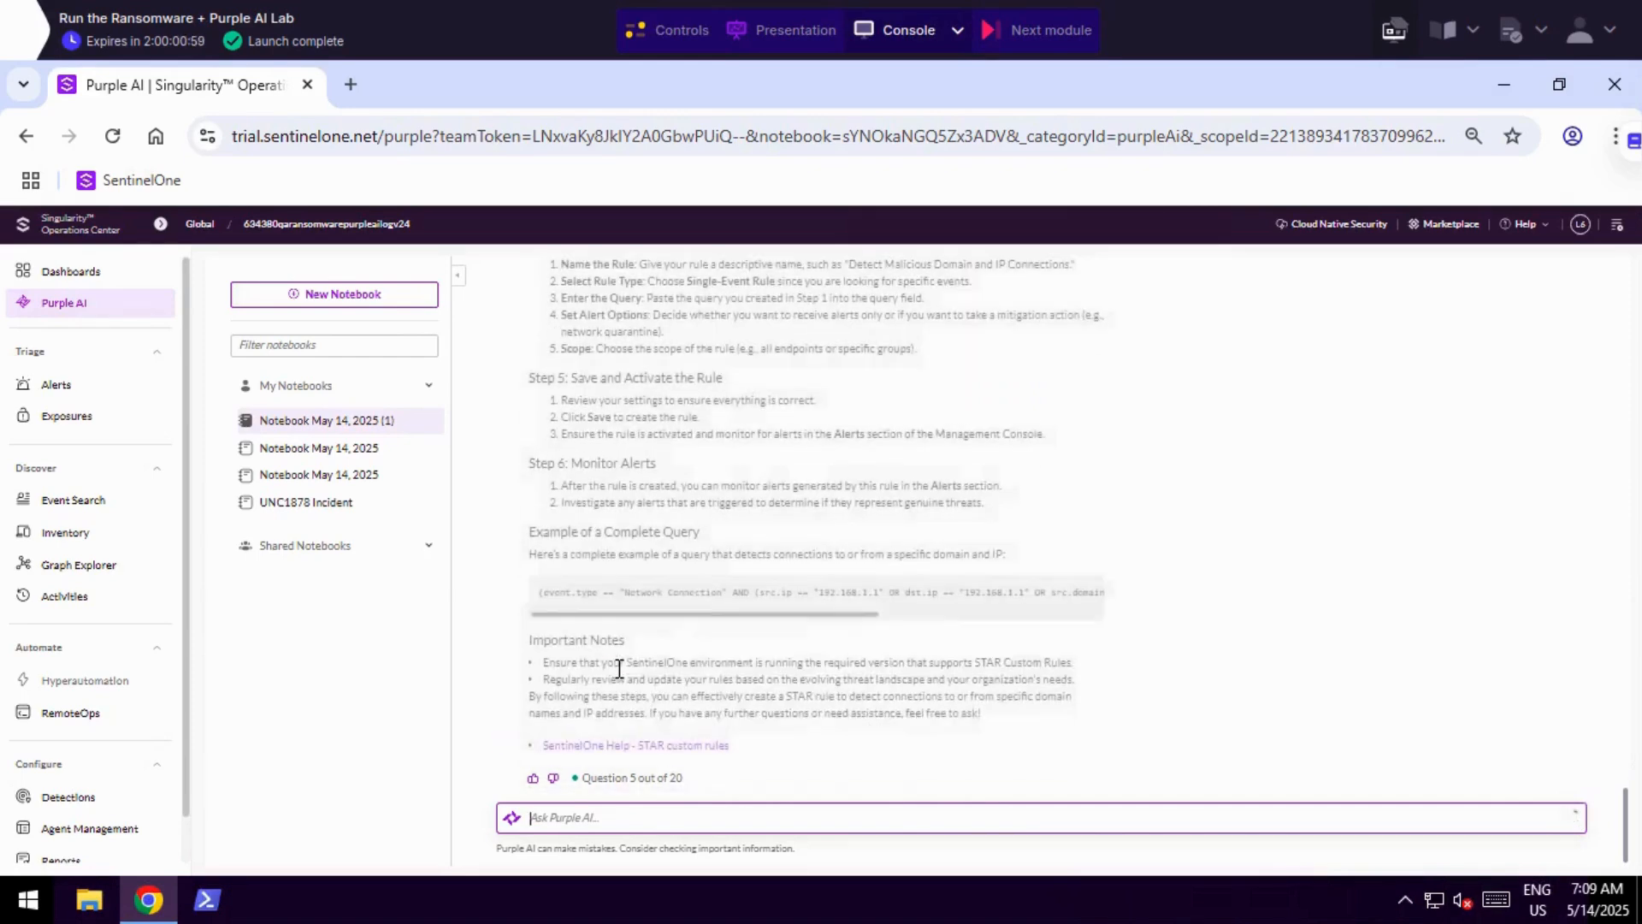
Read Purple AI's STAR rule instructions, from writing the query through monitoring alerts to the important notes.
scroll(685, 565, "up", 4)
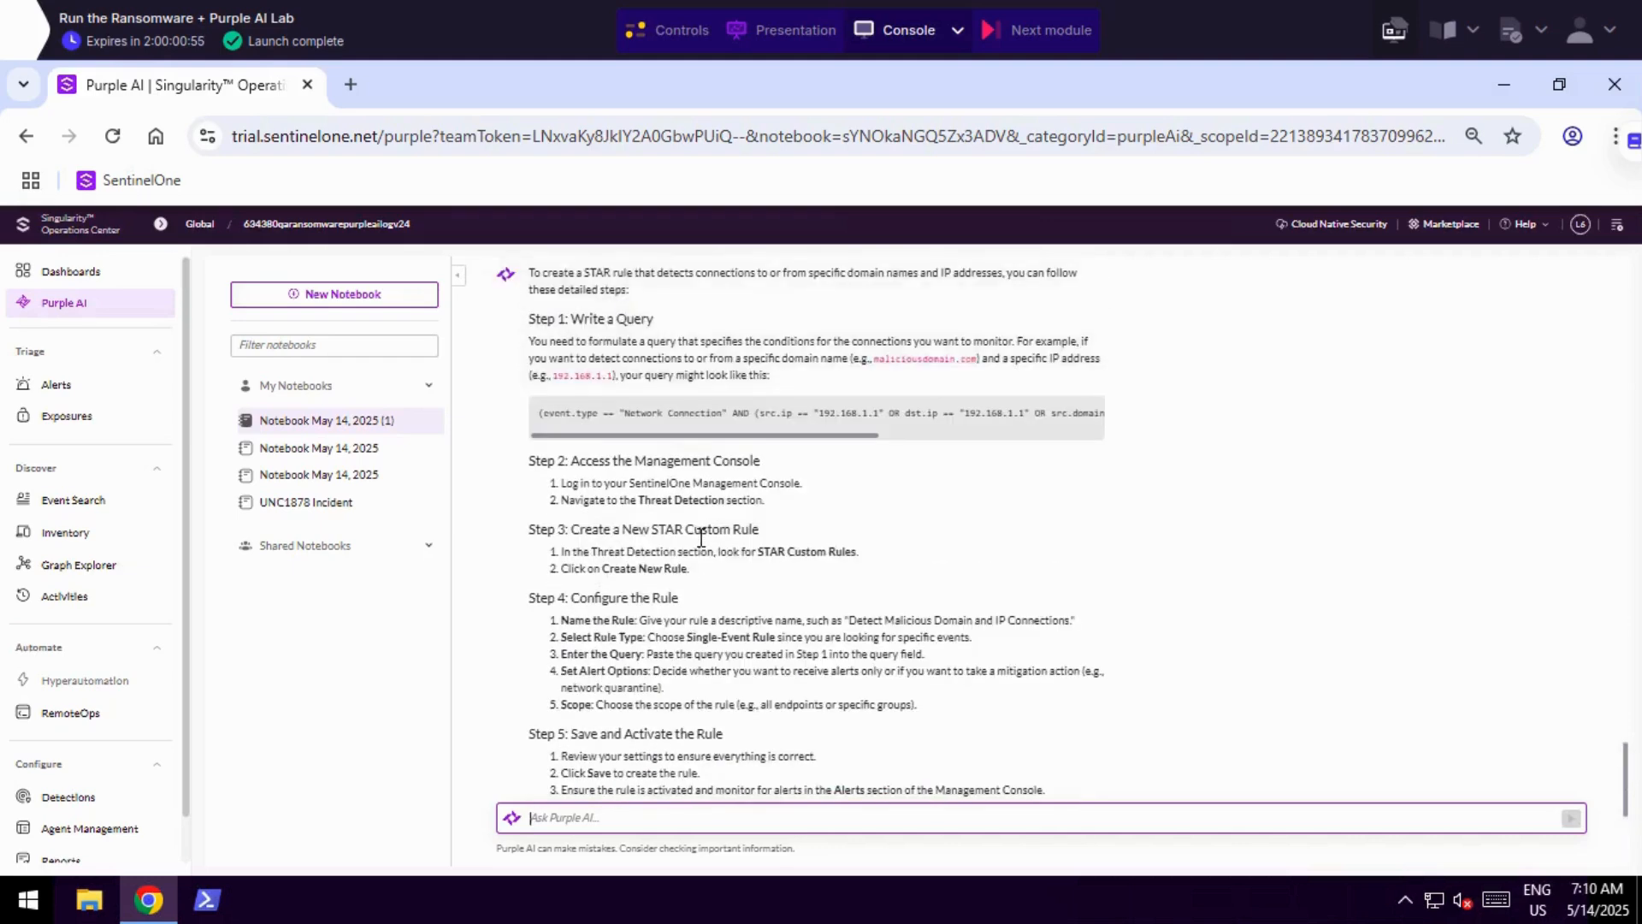
scroll(702, 537, "up", 1)
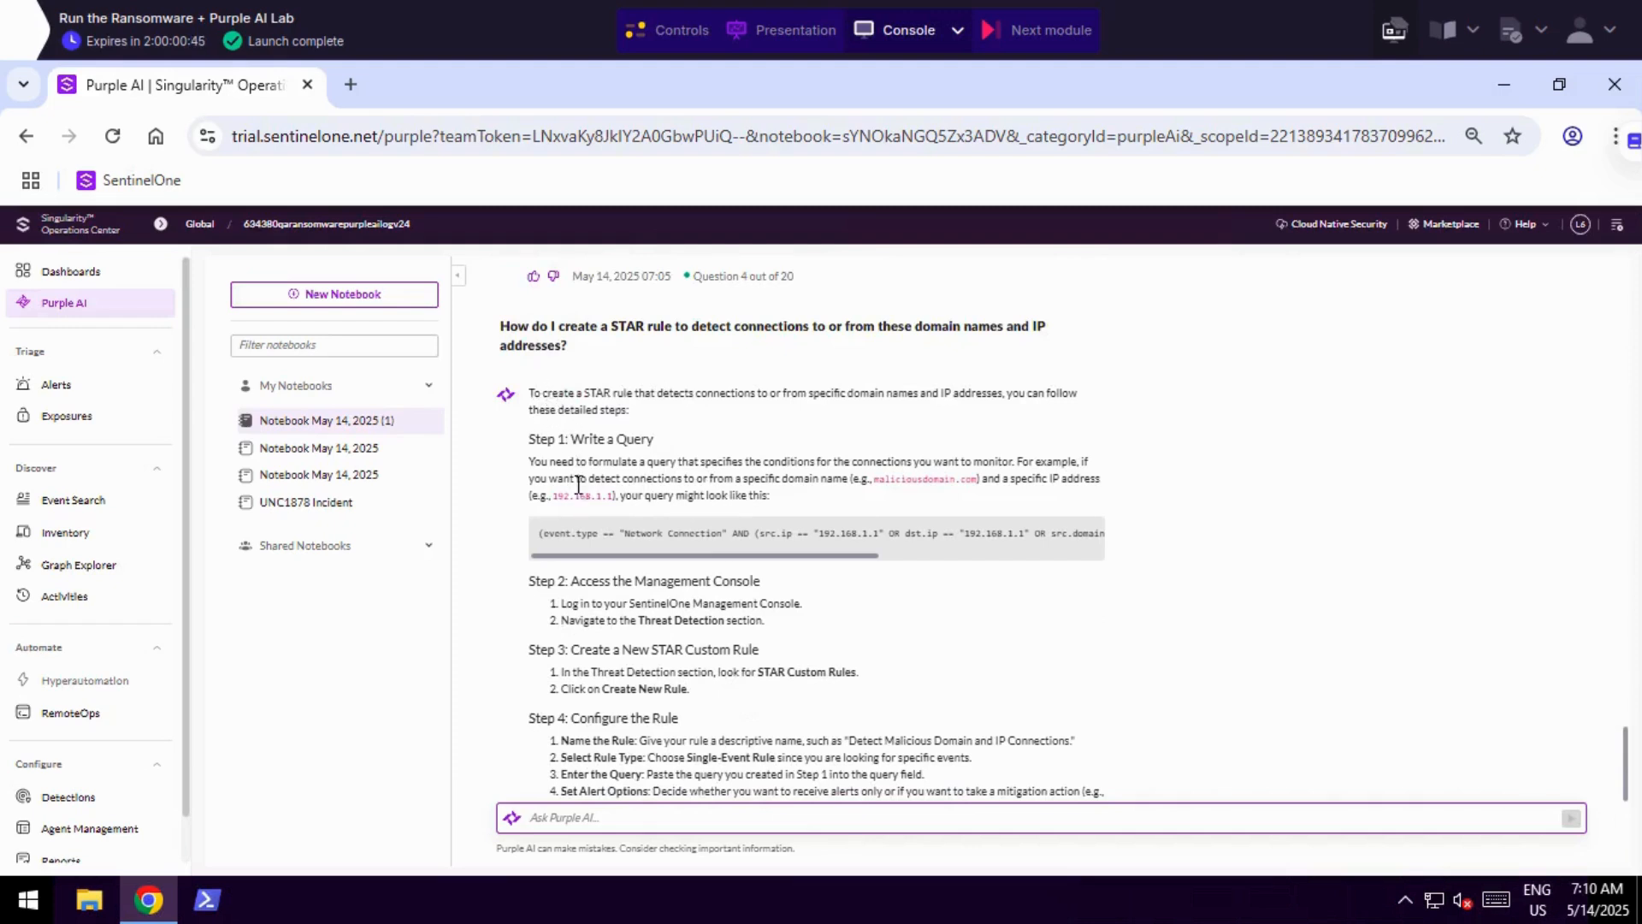
scroll(578, 484, "down", 2)
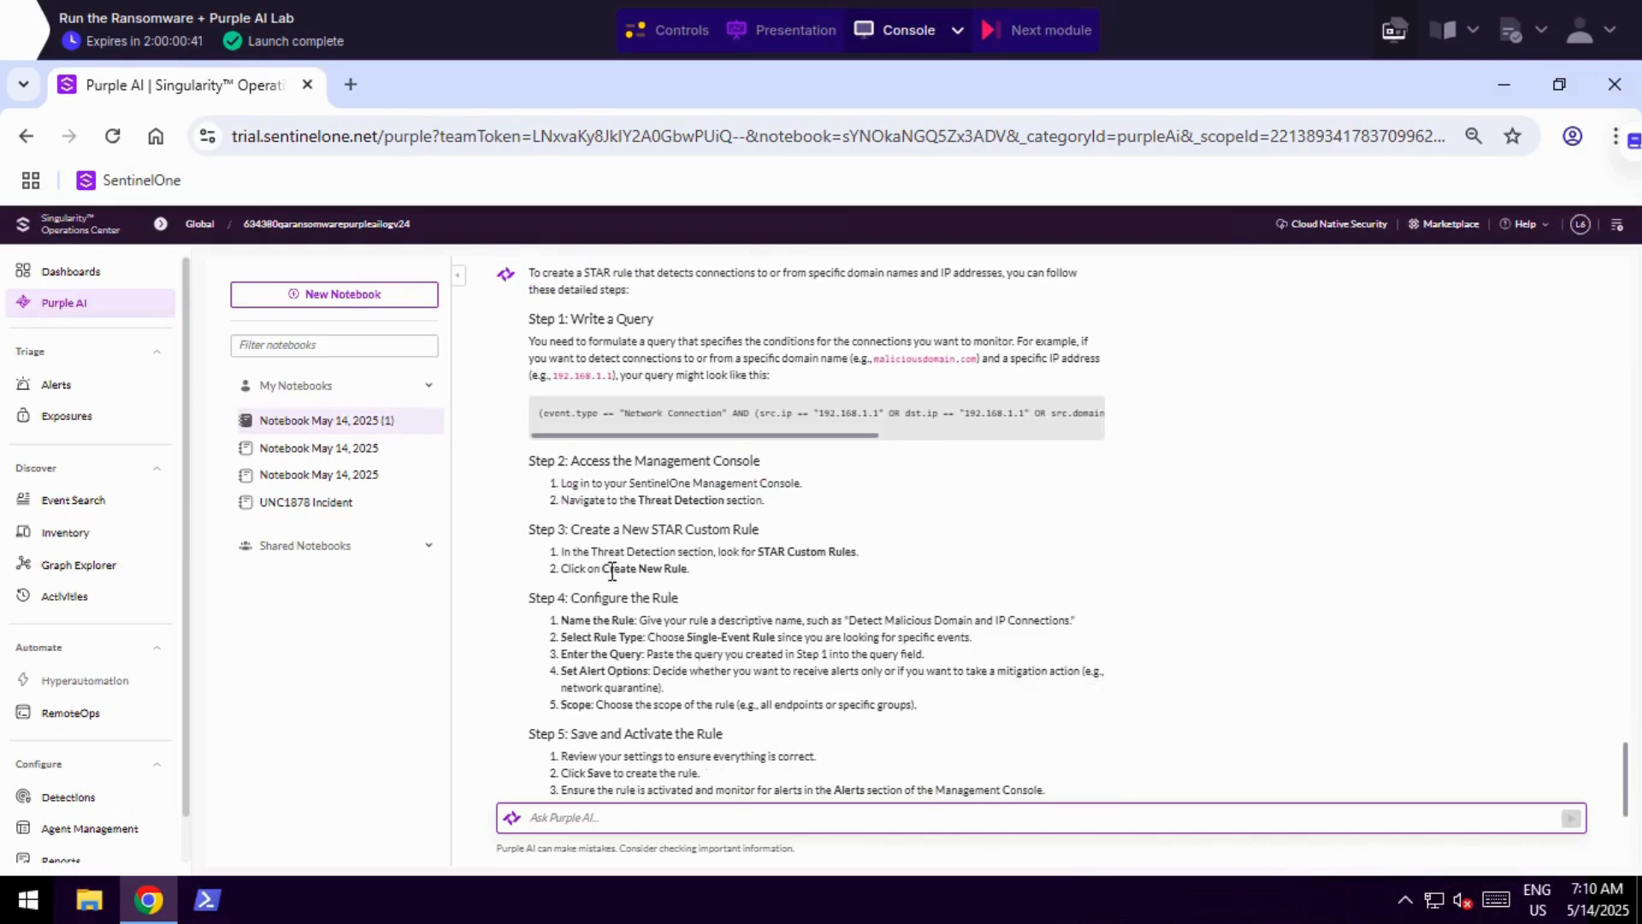
scroll(611, 575, "down", 3)
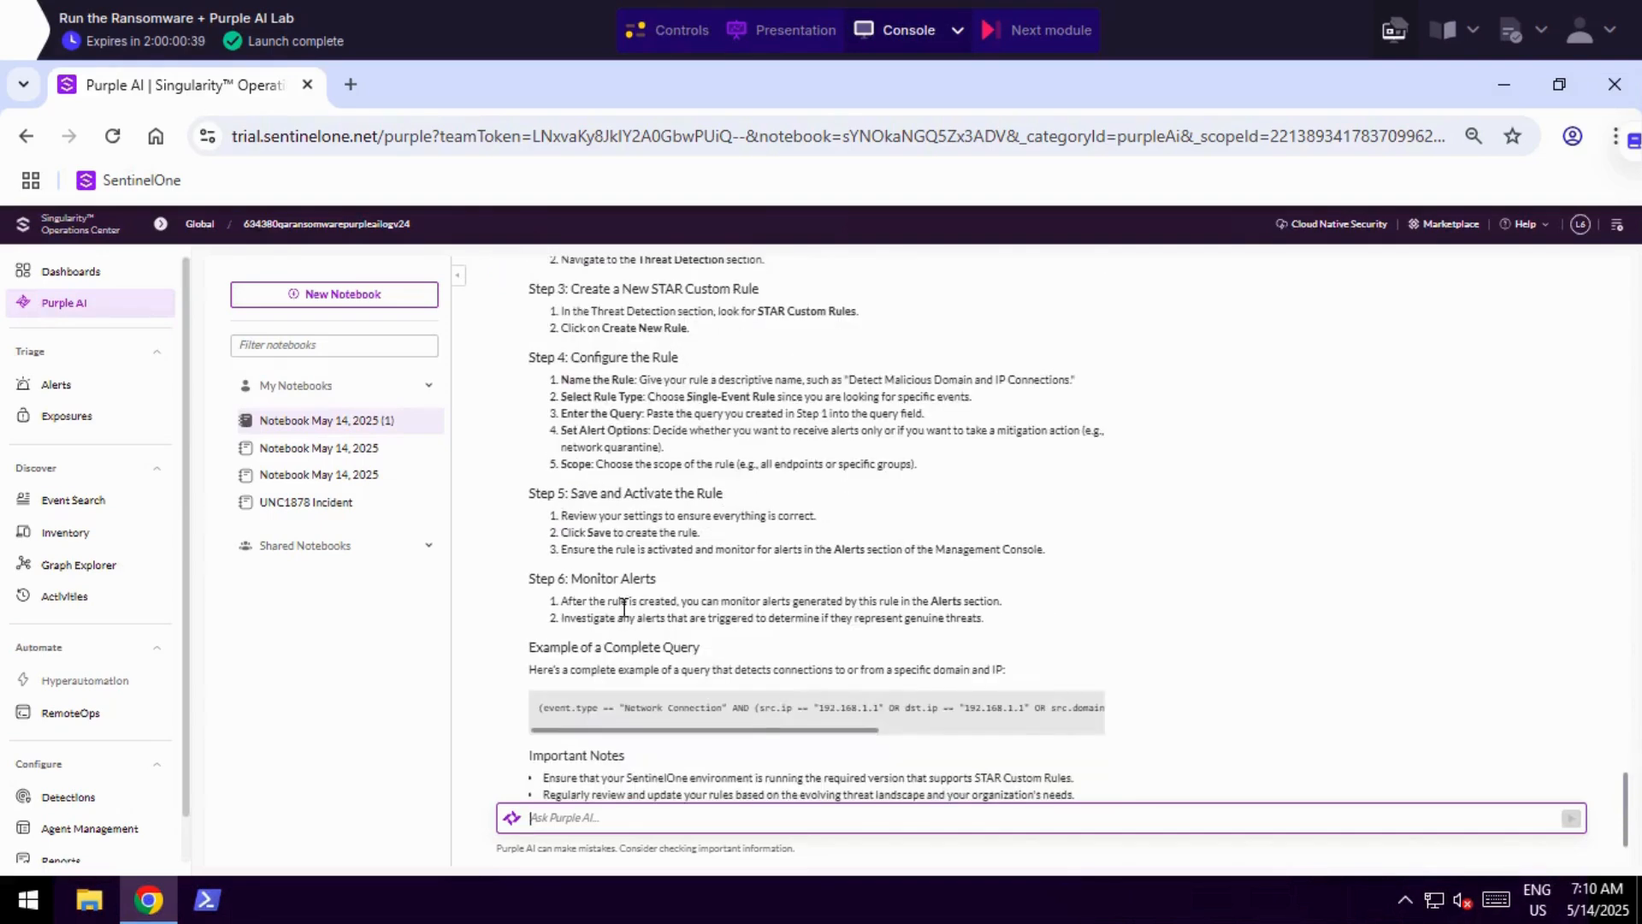
scroll(623, 655, "down", 3)
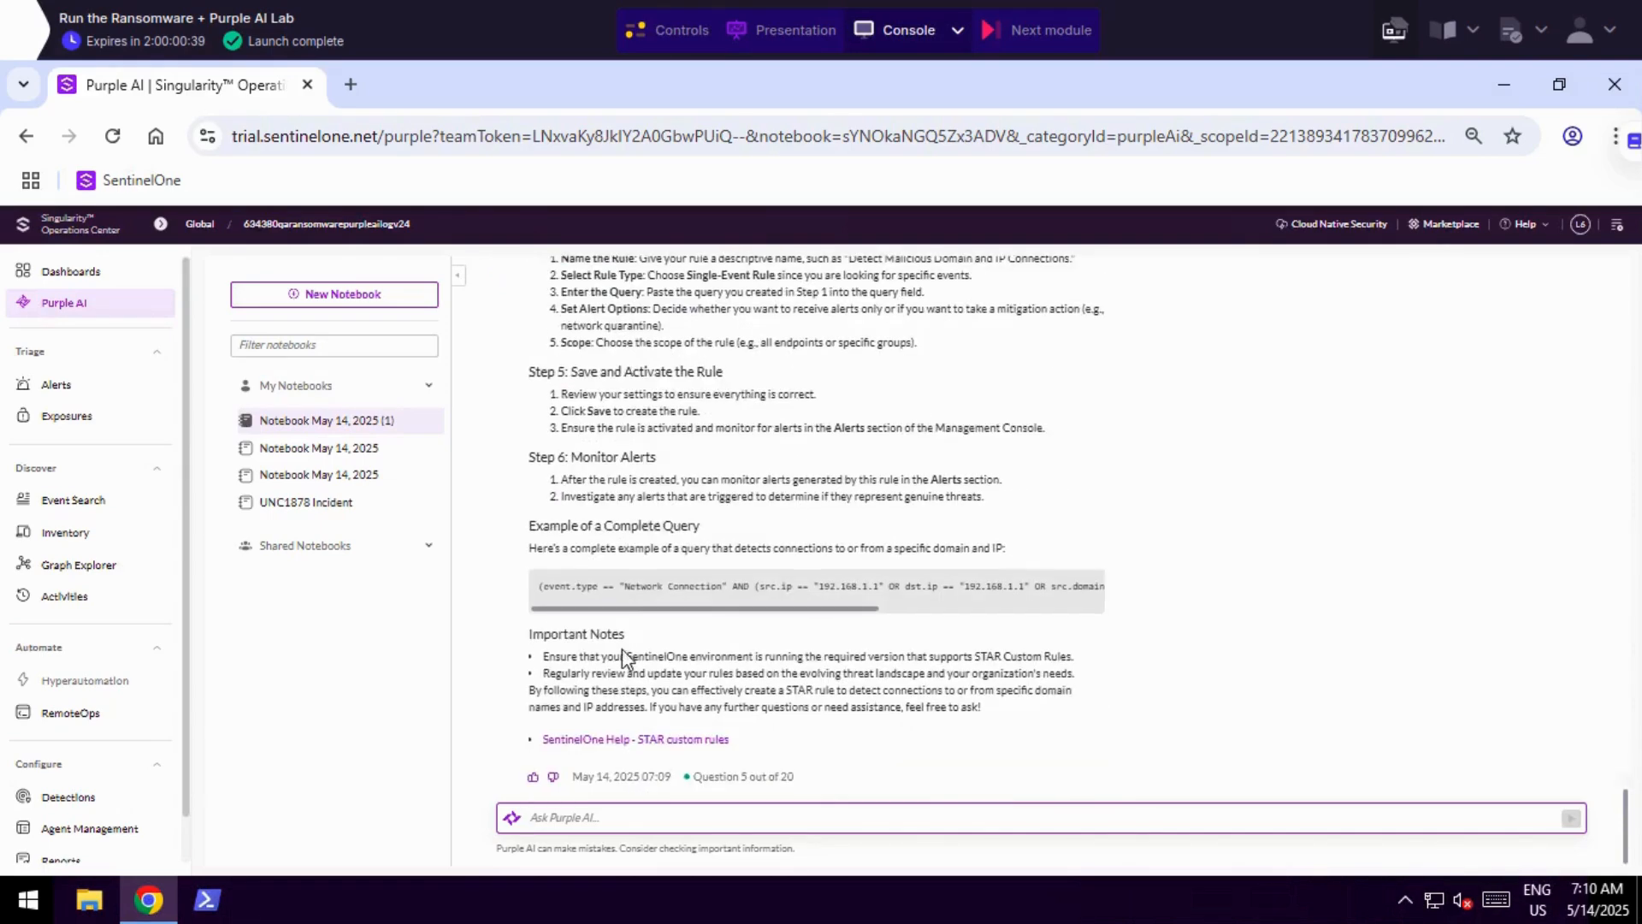
Open the linked SentinelOne Help article on STAR custom rules, skim it and close it.
left_click(590, 740)
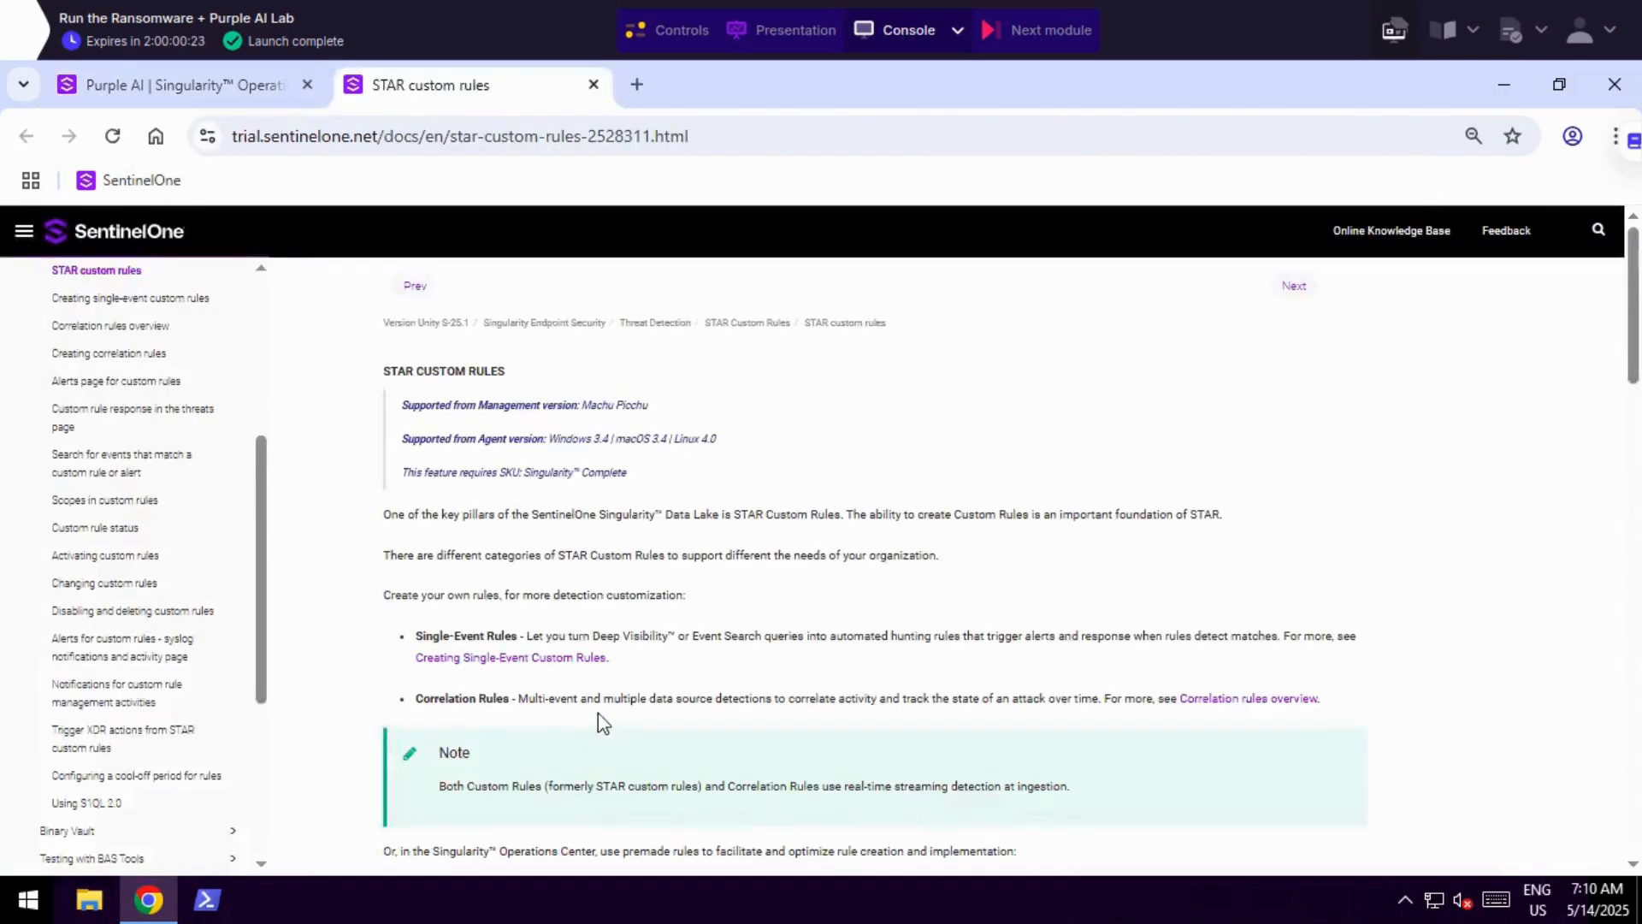
scroll(509, 478, "down", 5)
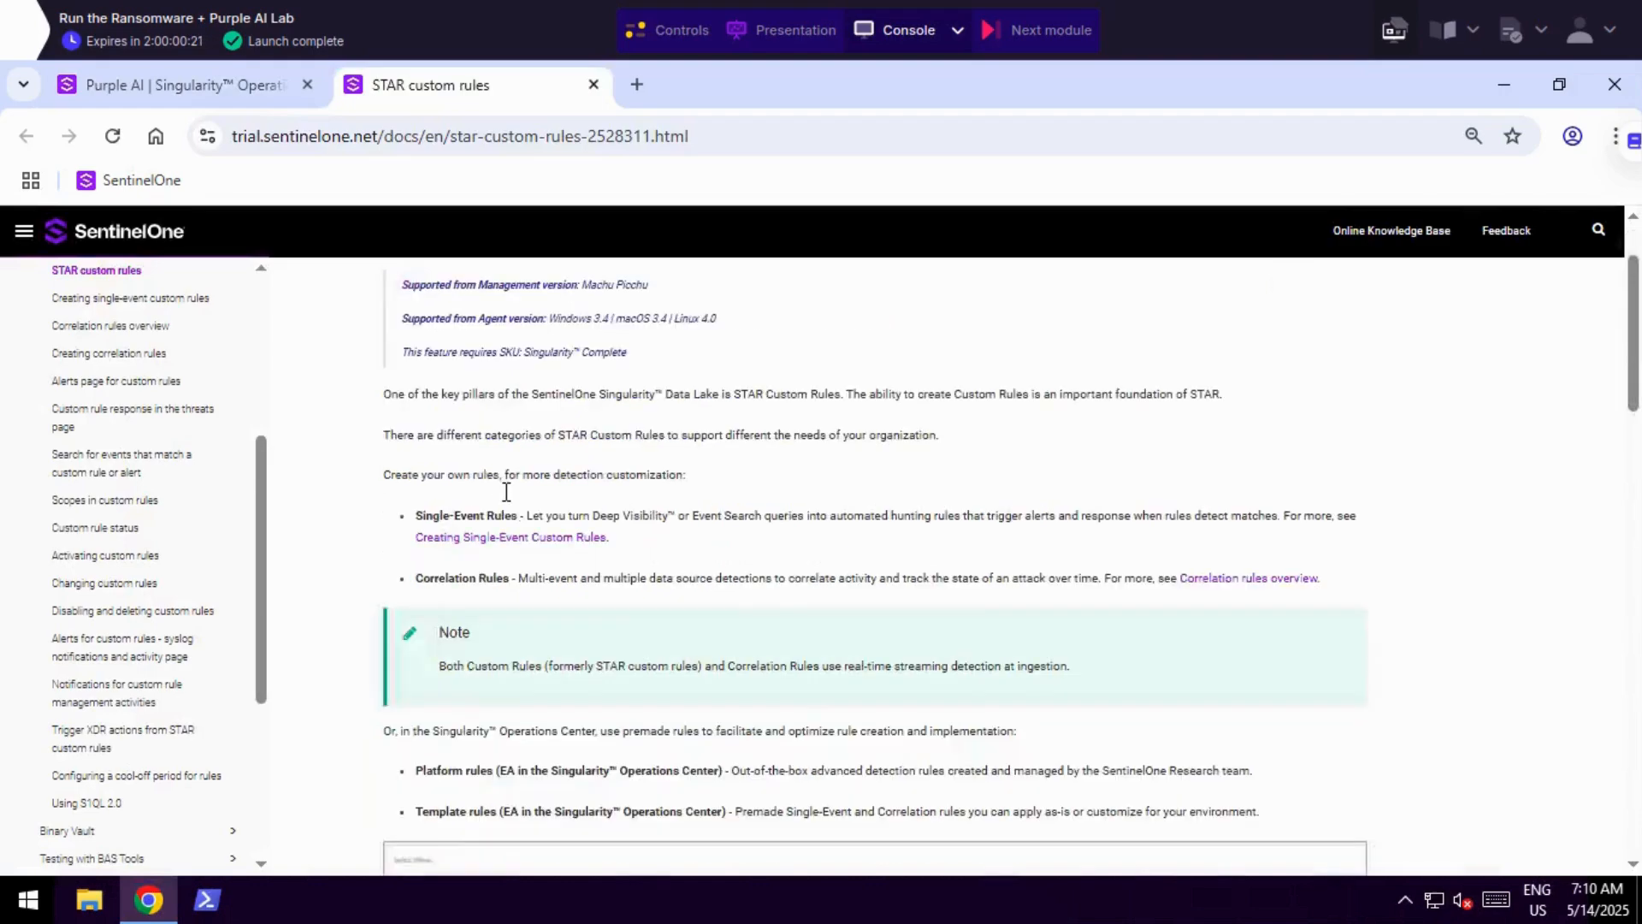
scroll(548, 573, "down", 15)
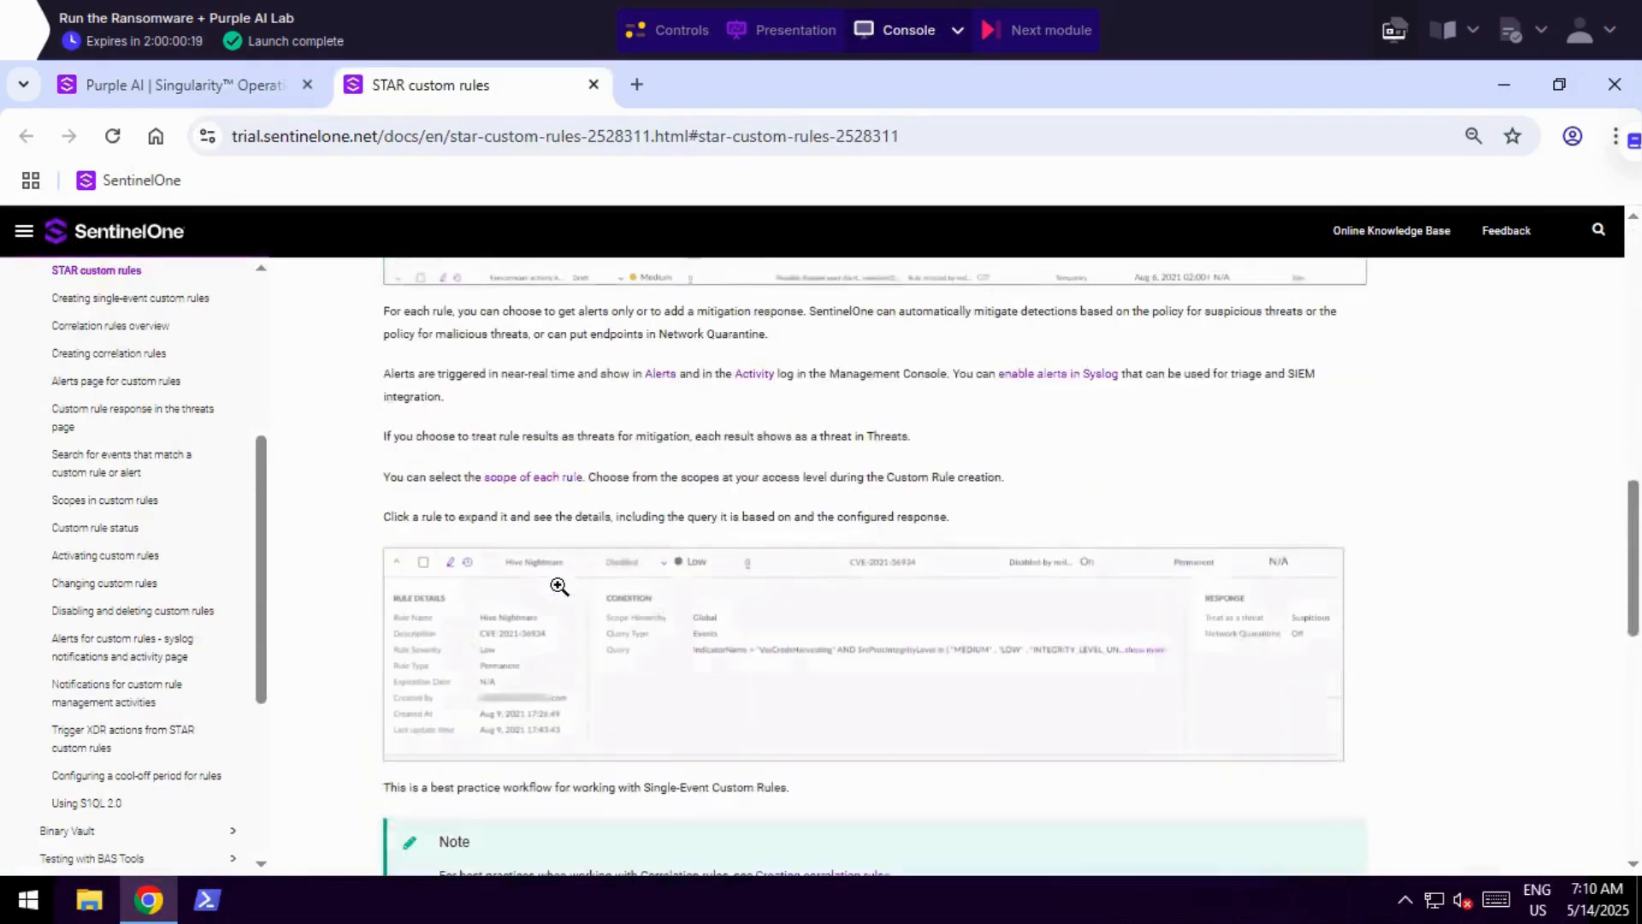
scroll(561, 587, "down", 2)
key("ctrl+w")
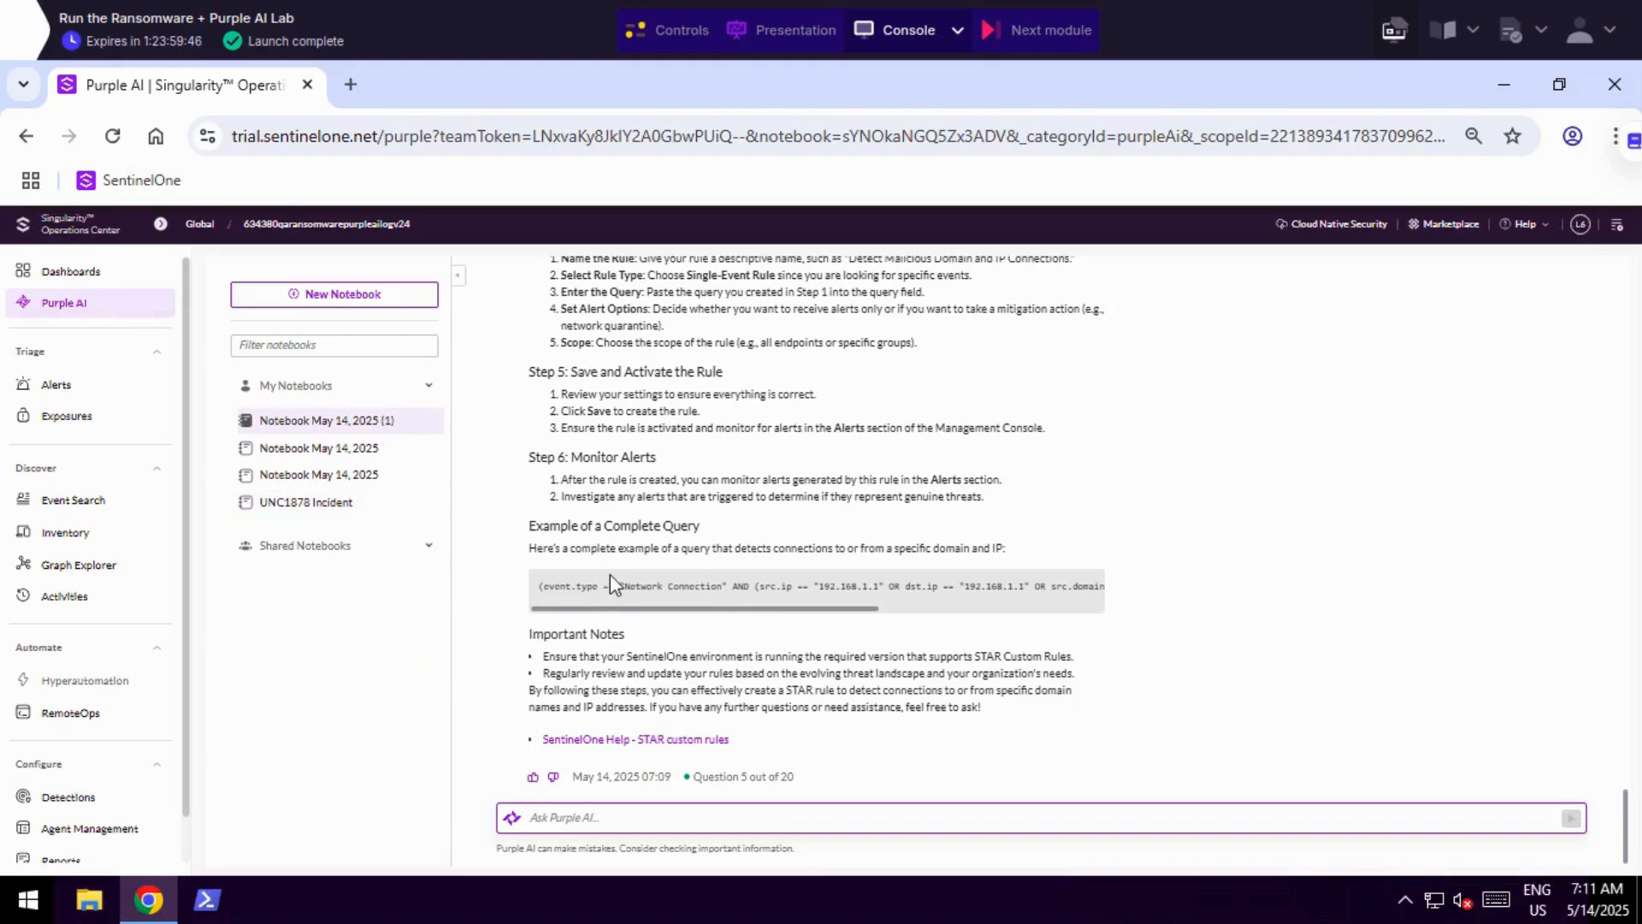
Go over the STAR rule creation steps in Purple AI's answer once more.
scroll(610, 577, "up", 4)
scroll(609, 573, "up", 1)
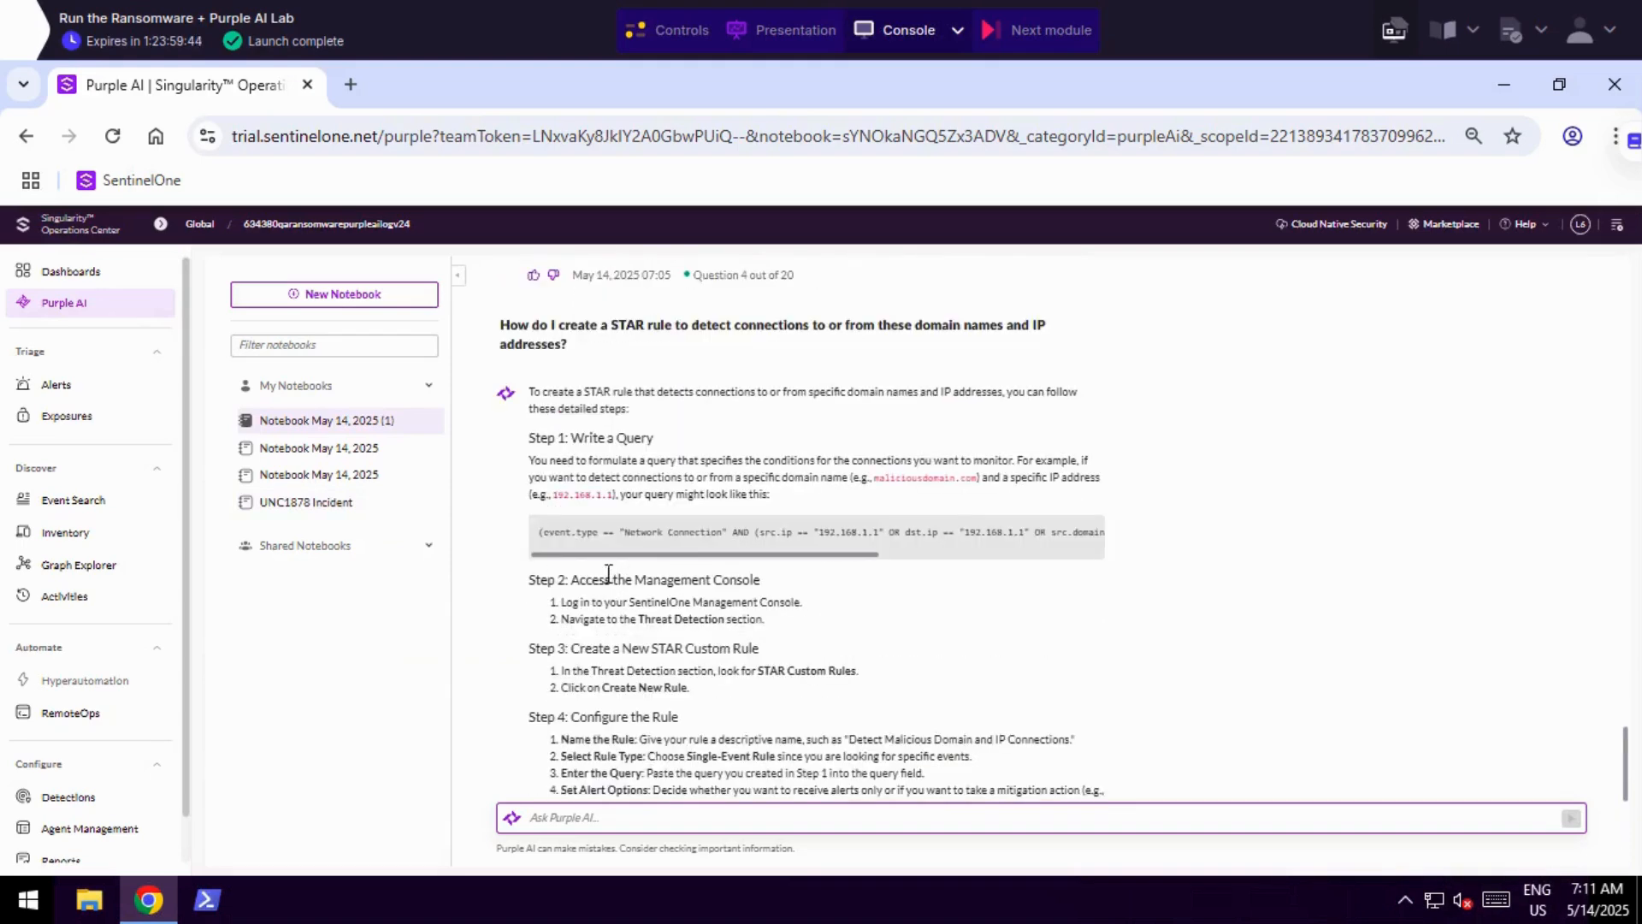
scroll(596, 574, "down", 3)
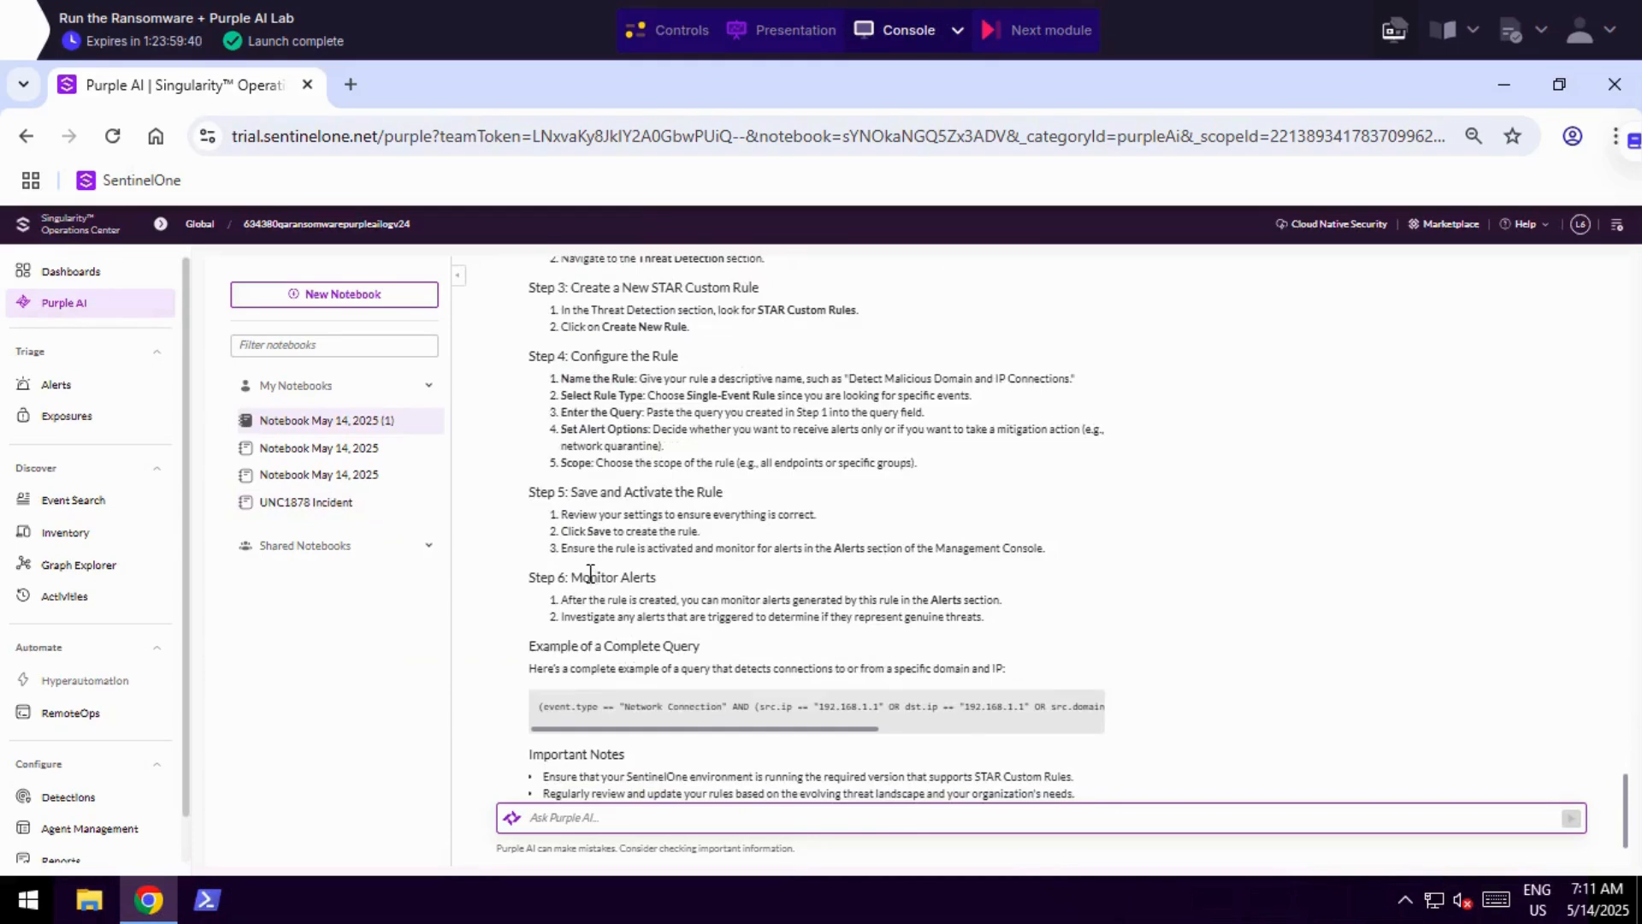
scroll(596, 574, "down", 1)
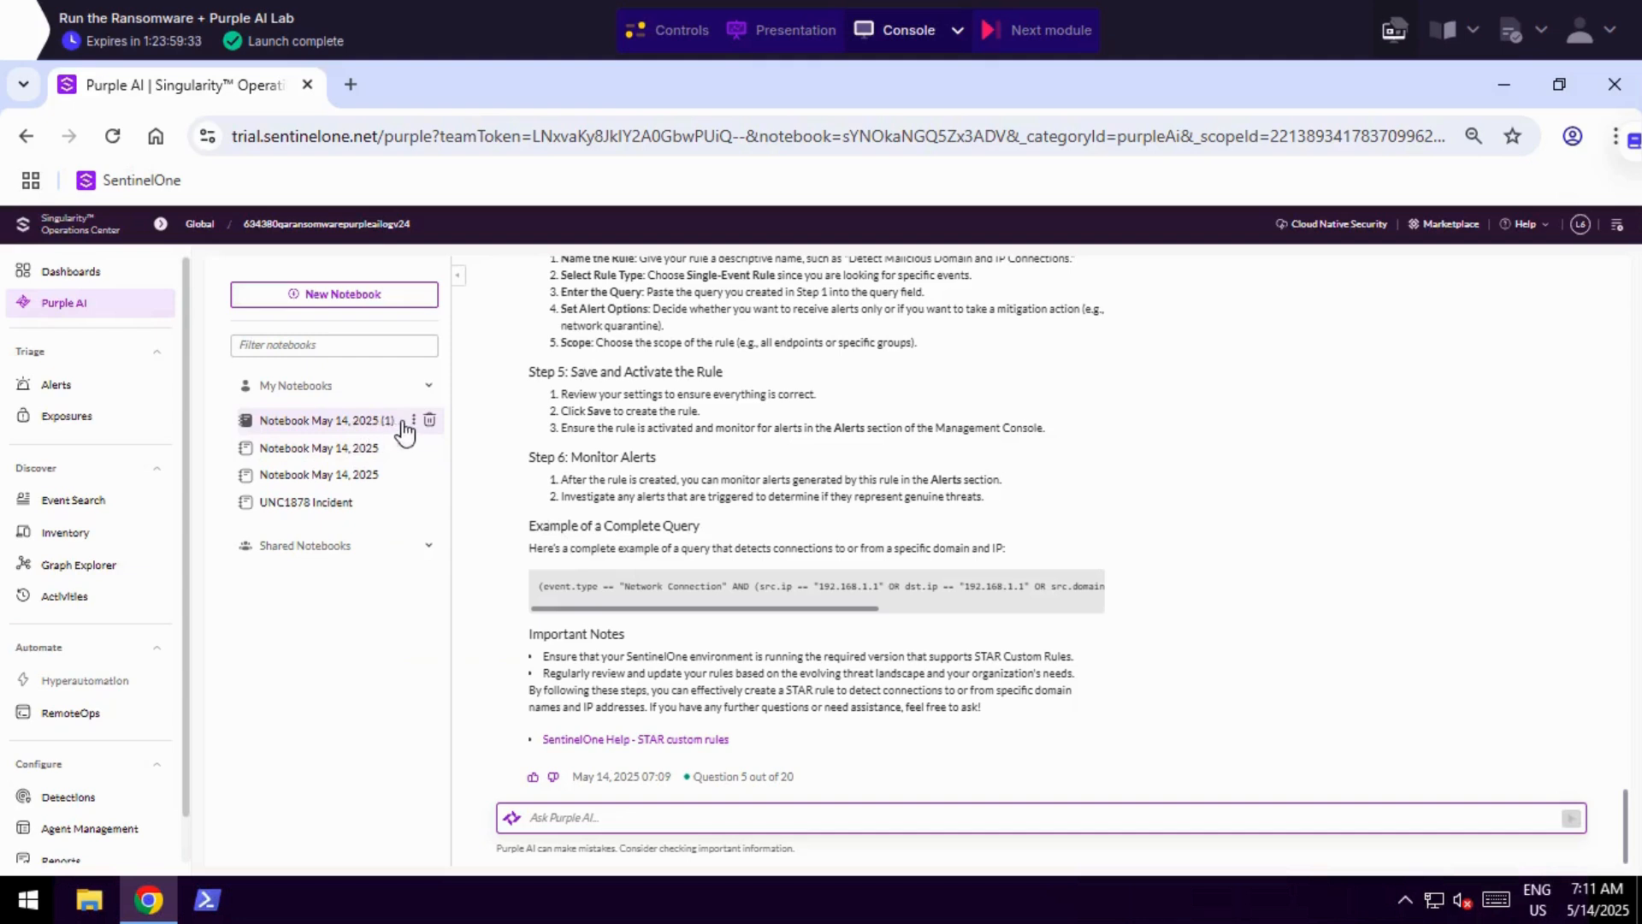
Rename the notebook "Notebook May 14, 2025 (1)" to "Blackbast Incident".
left_click(415, 421)
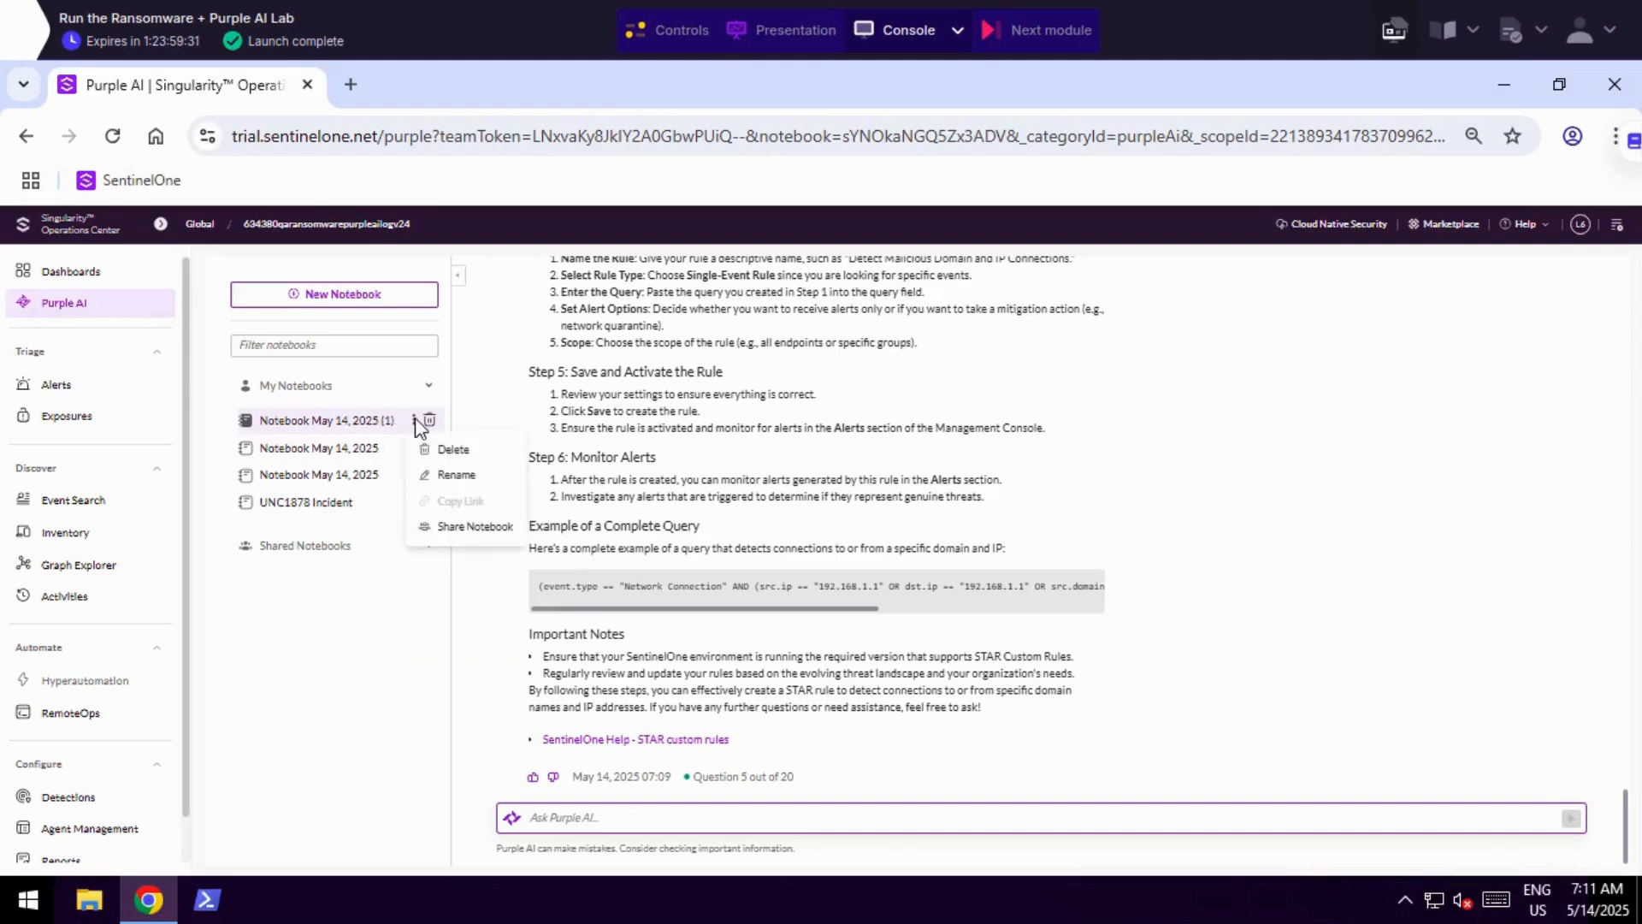
left_click(456, 475)
left_click_drag(906, 446, 740, 452)
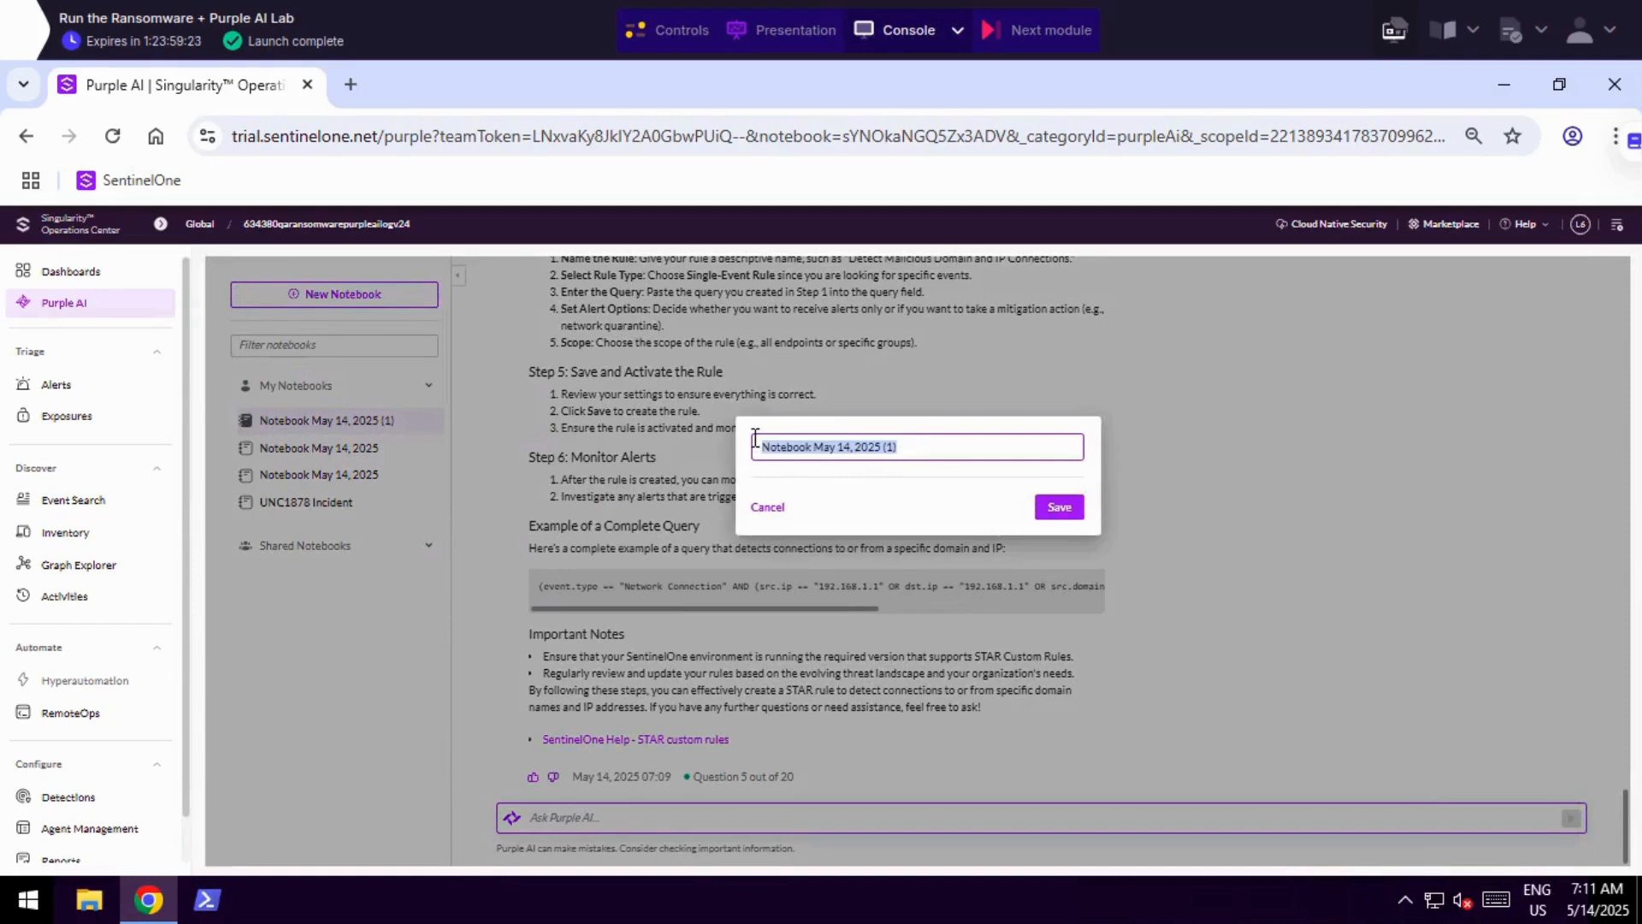
type("Blackbast Incident")
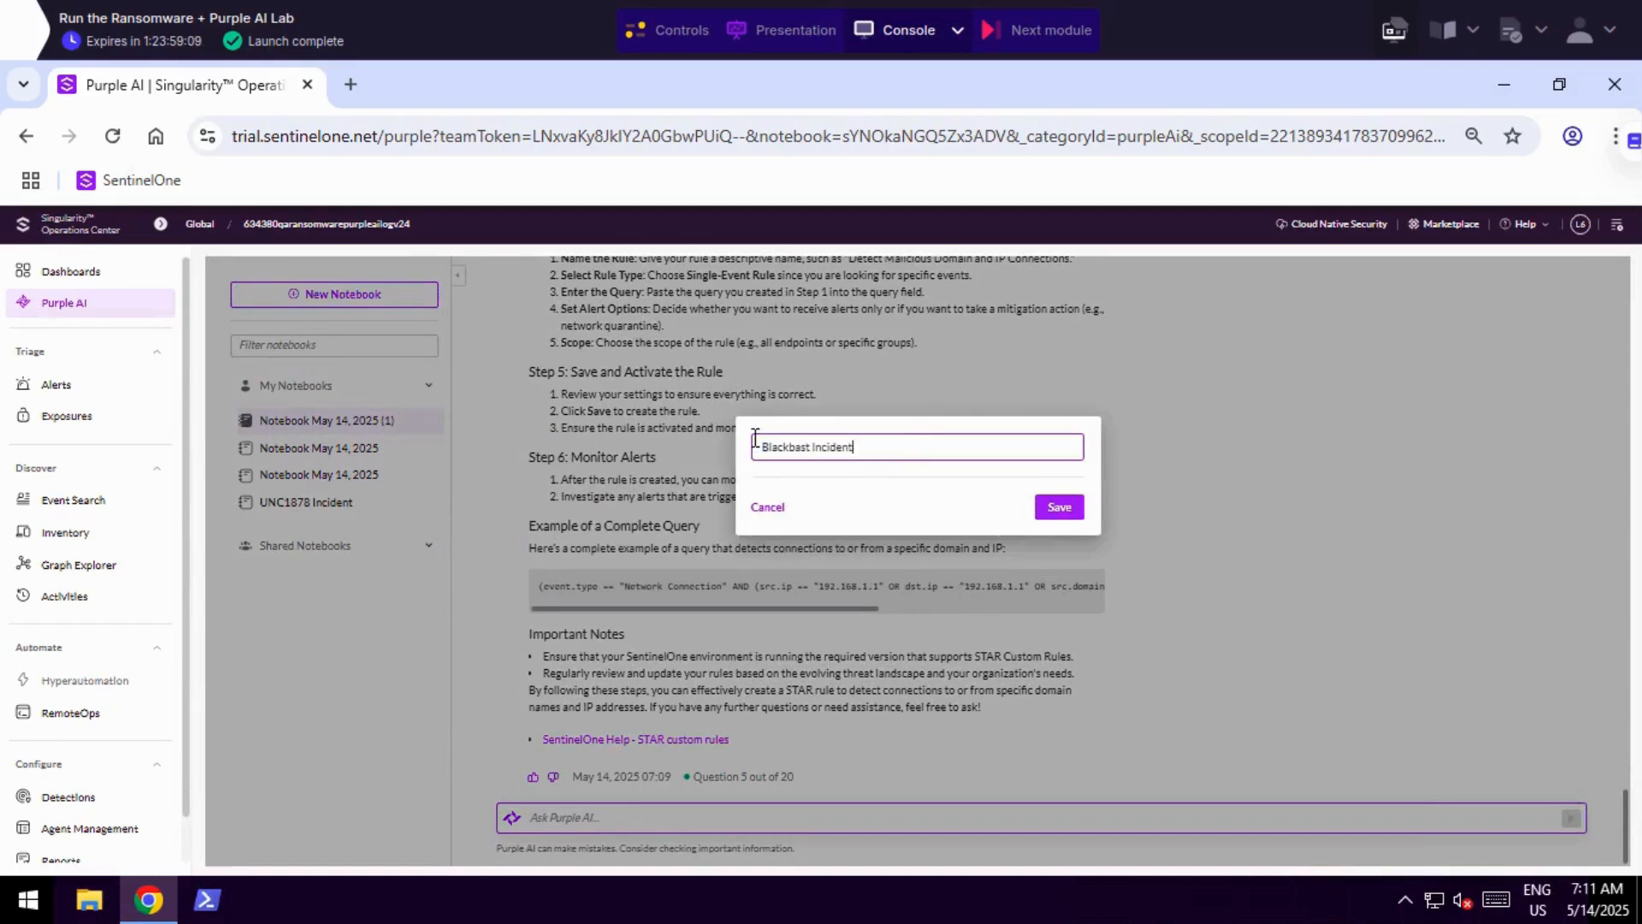
left_click(1058, 513)
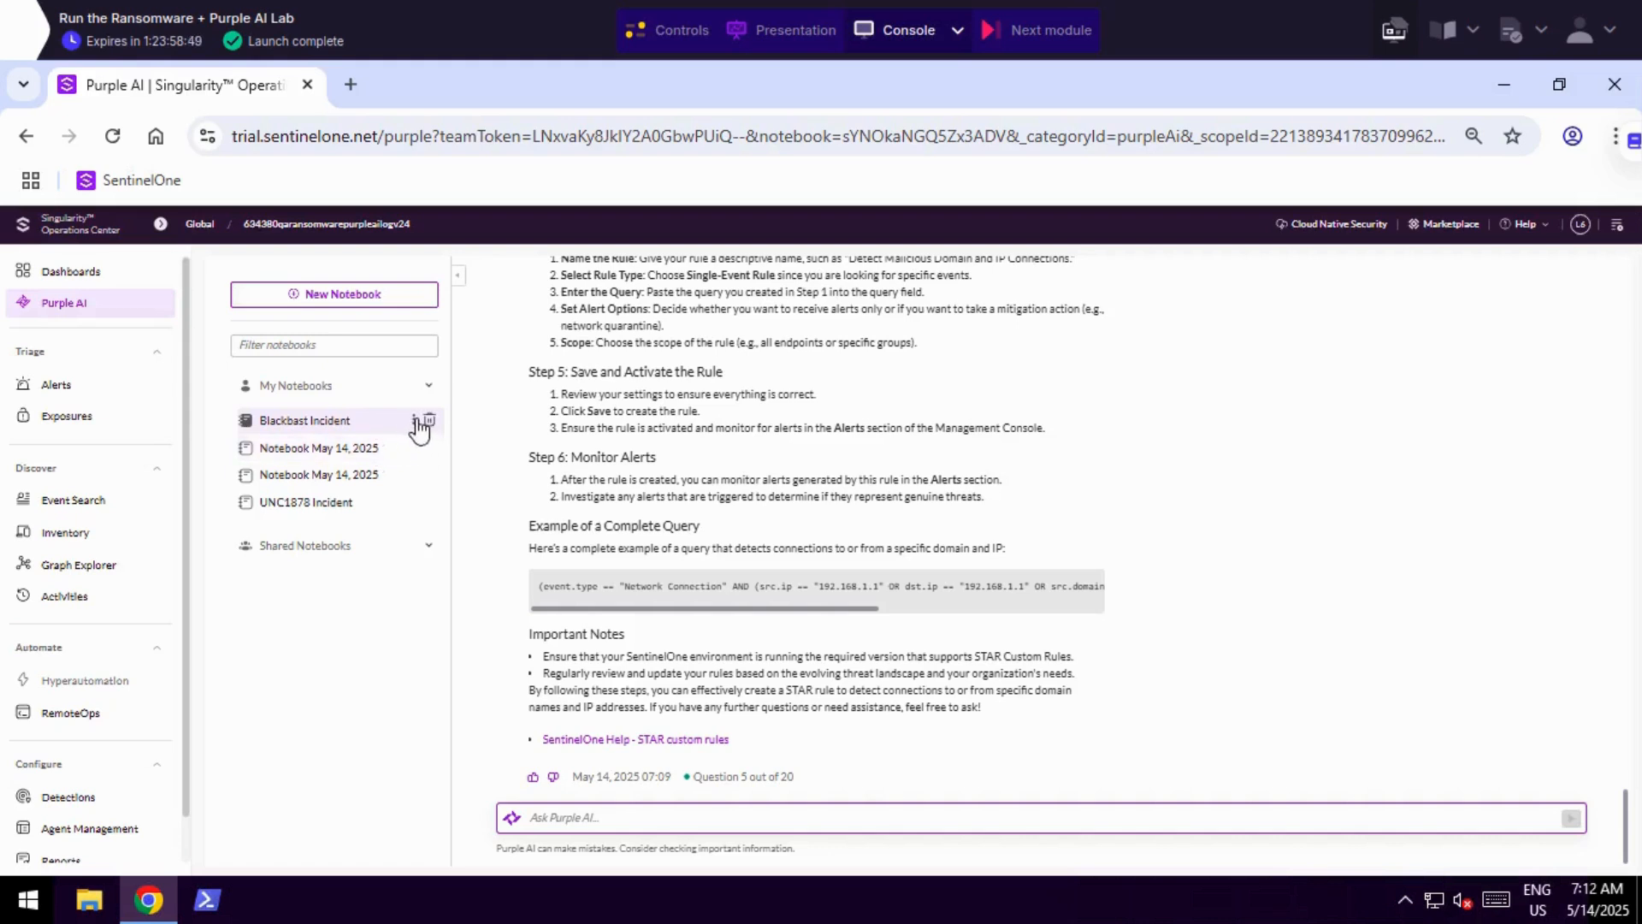
Share the Blackbast Incident notebook with all permitted users in the current scope.
left_click(414, 420)
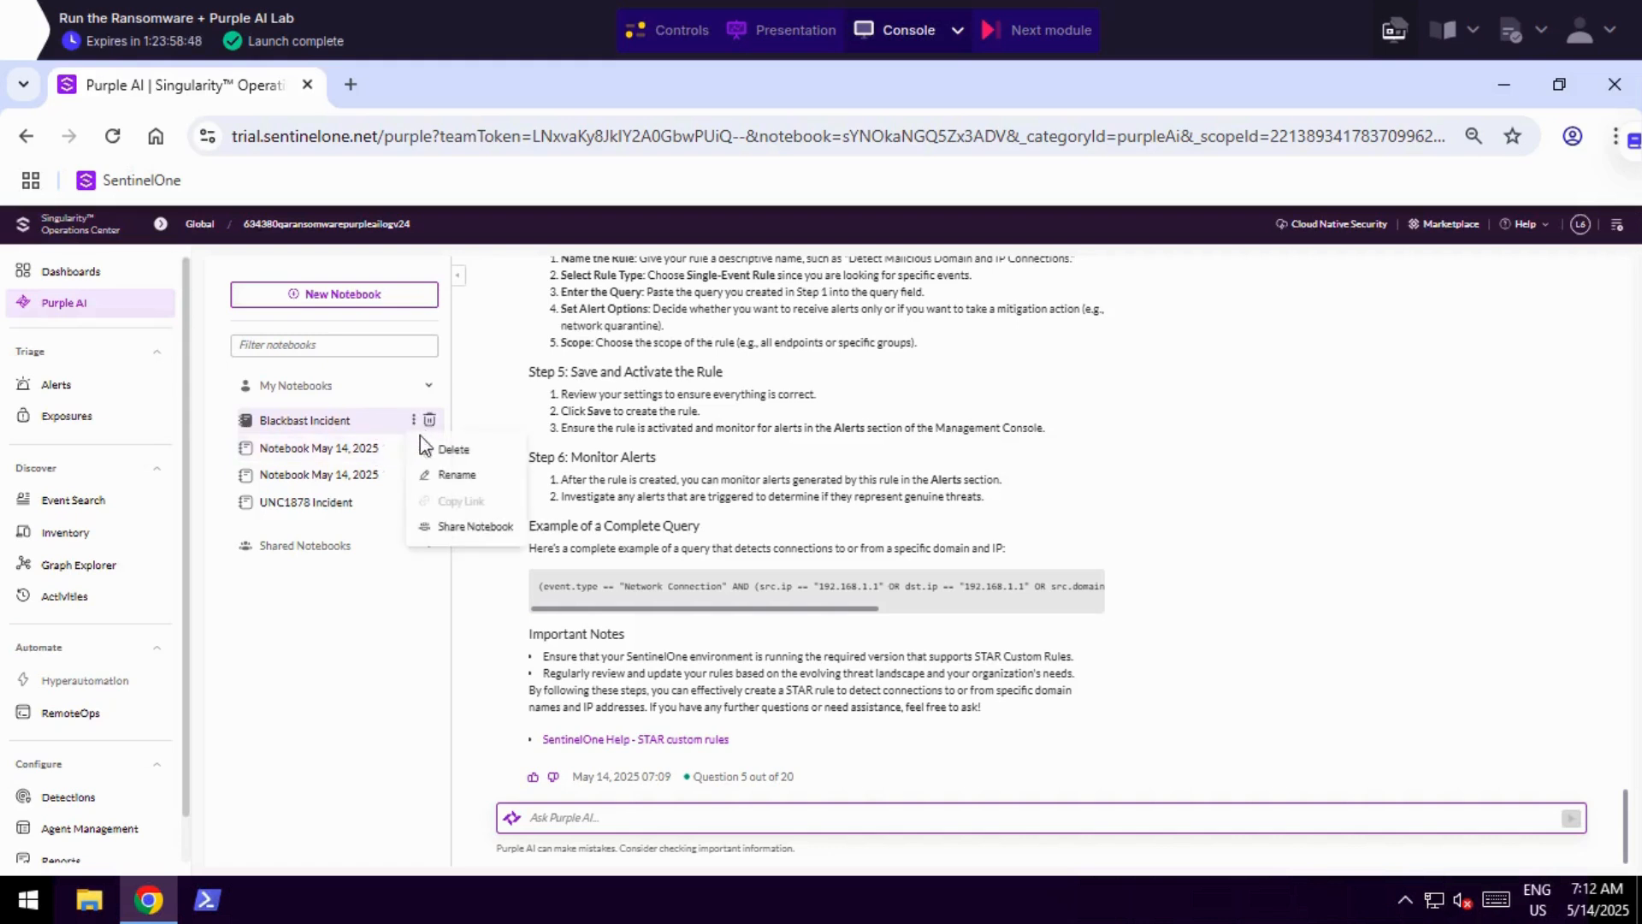
left_click(459, 528)
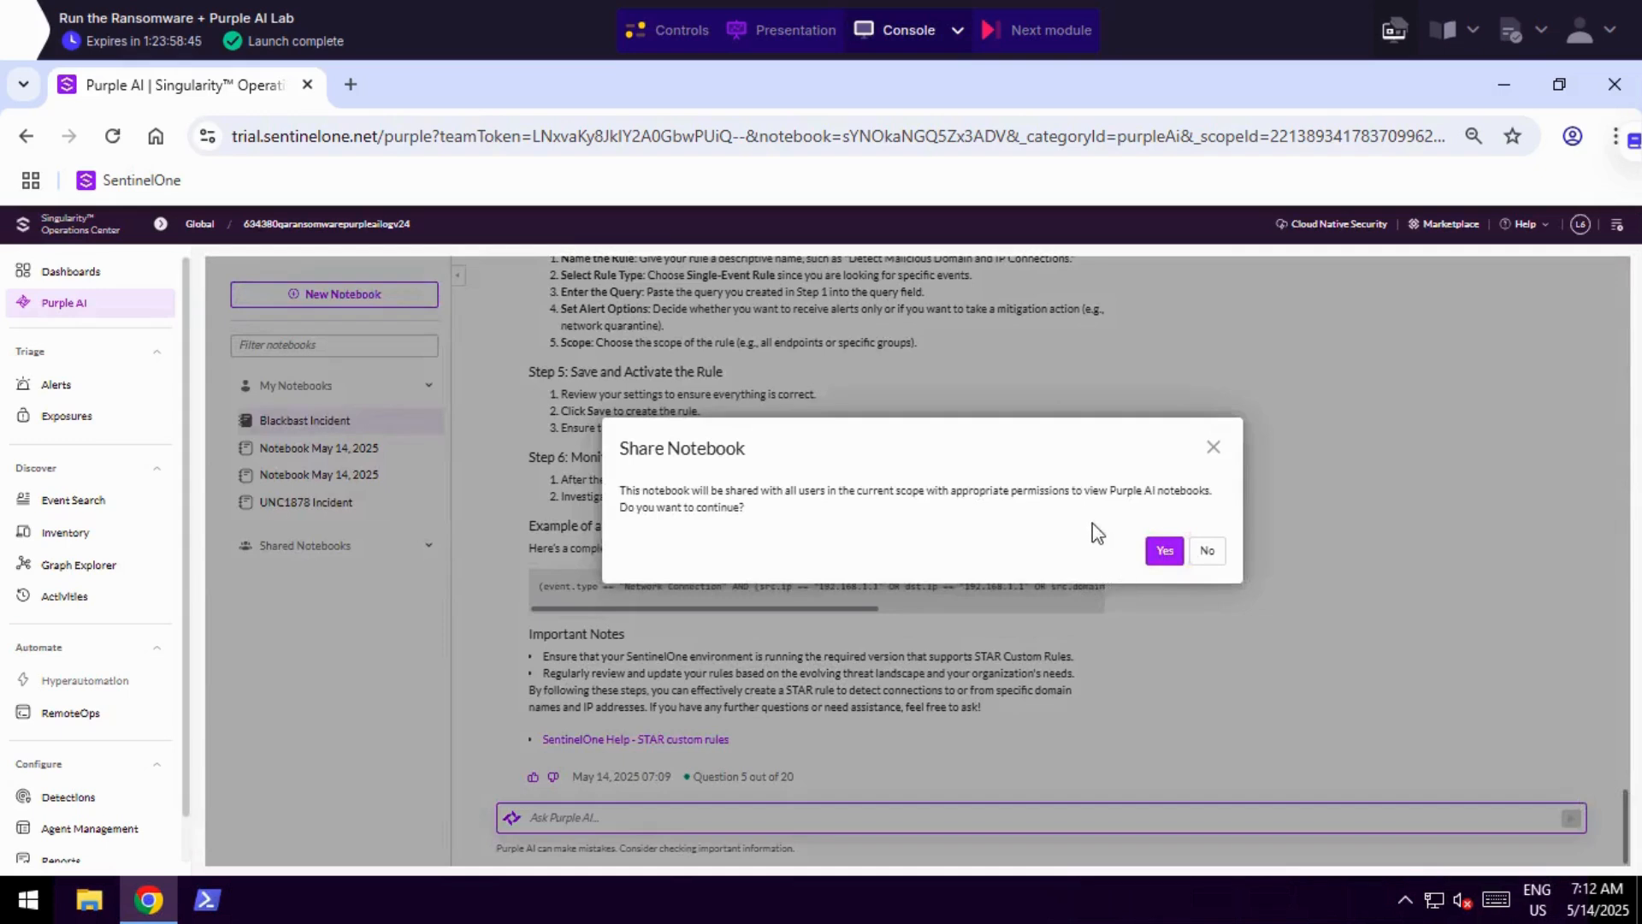
left_click_drag(701, 492, 1086, 494)
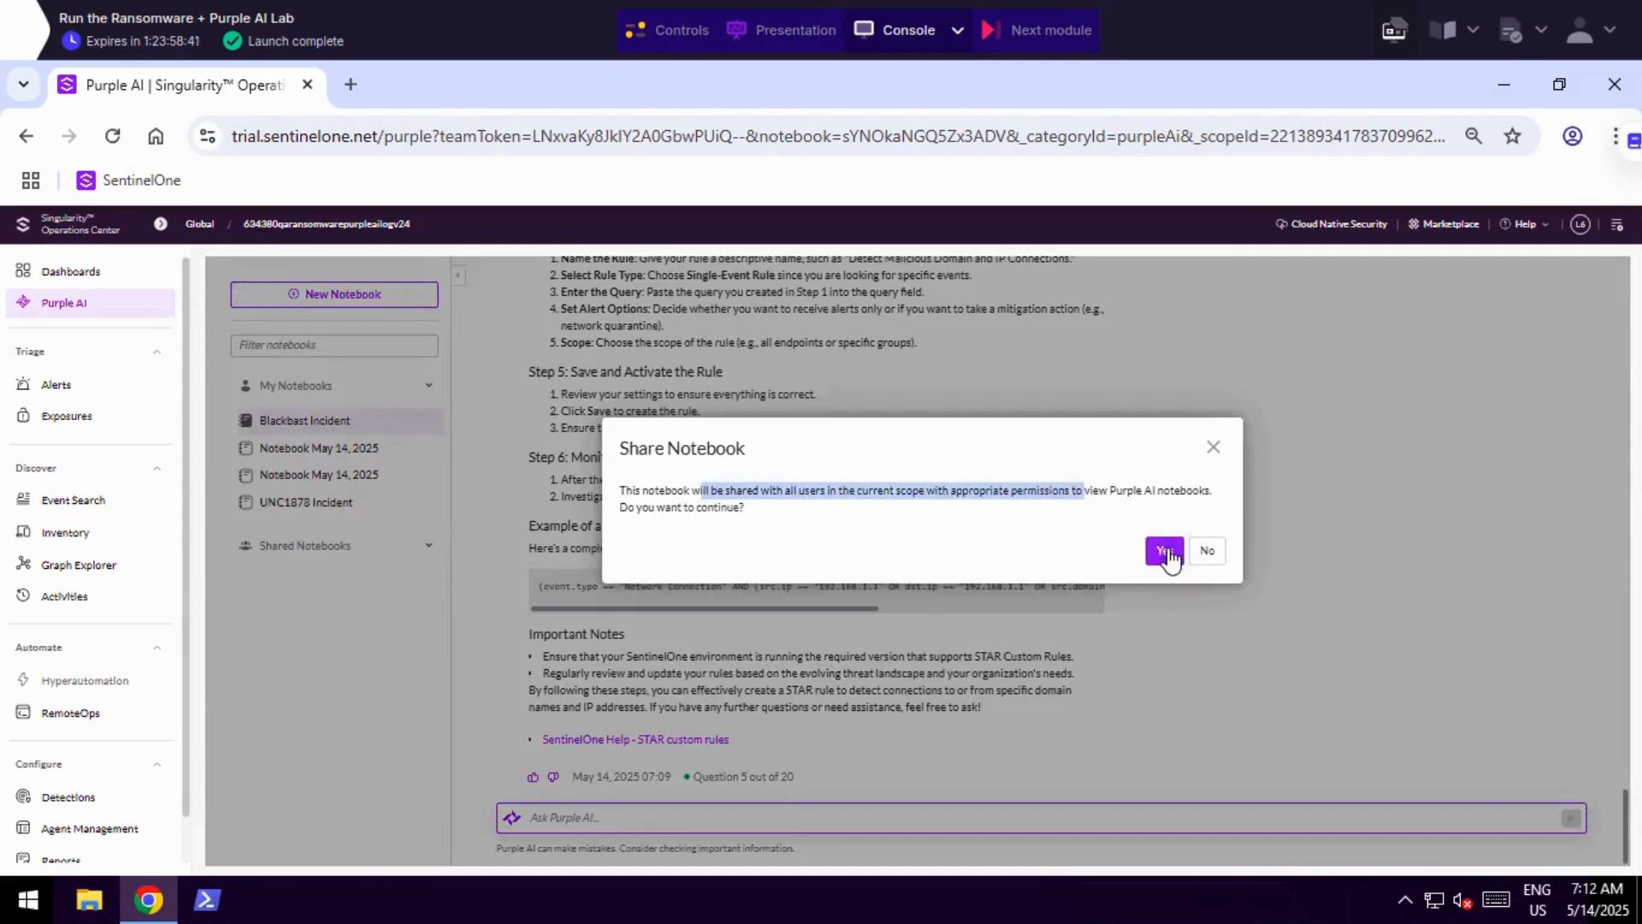
left_click(1165, 551)
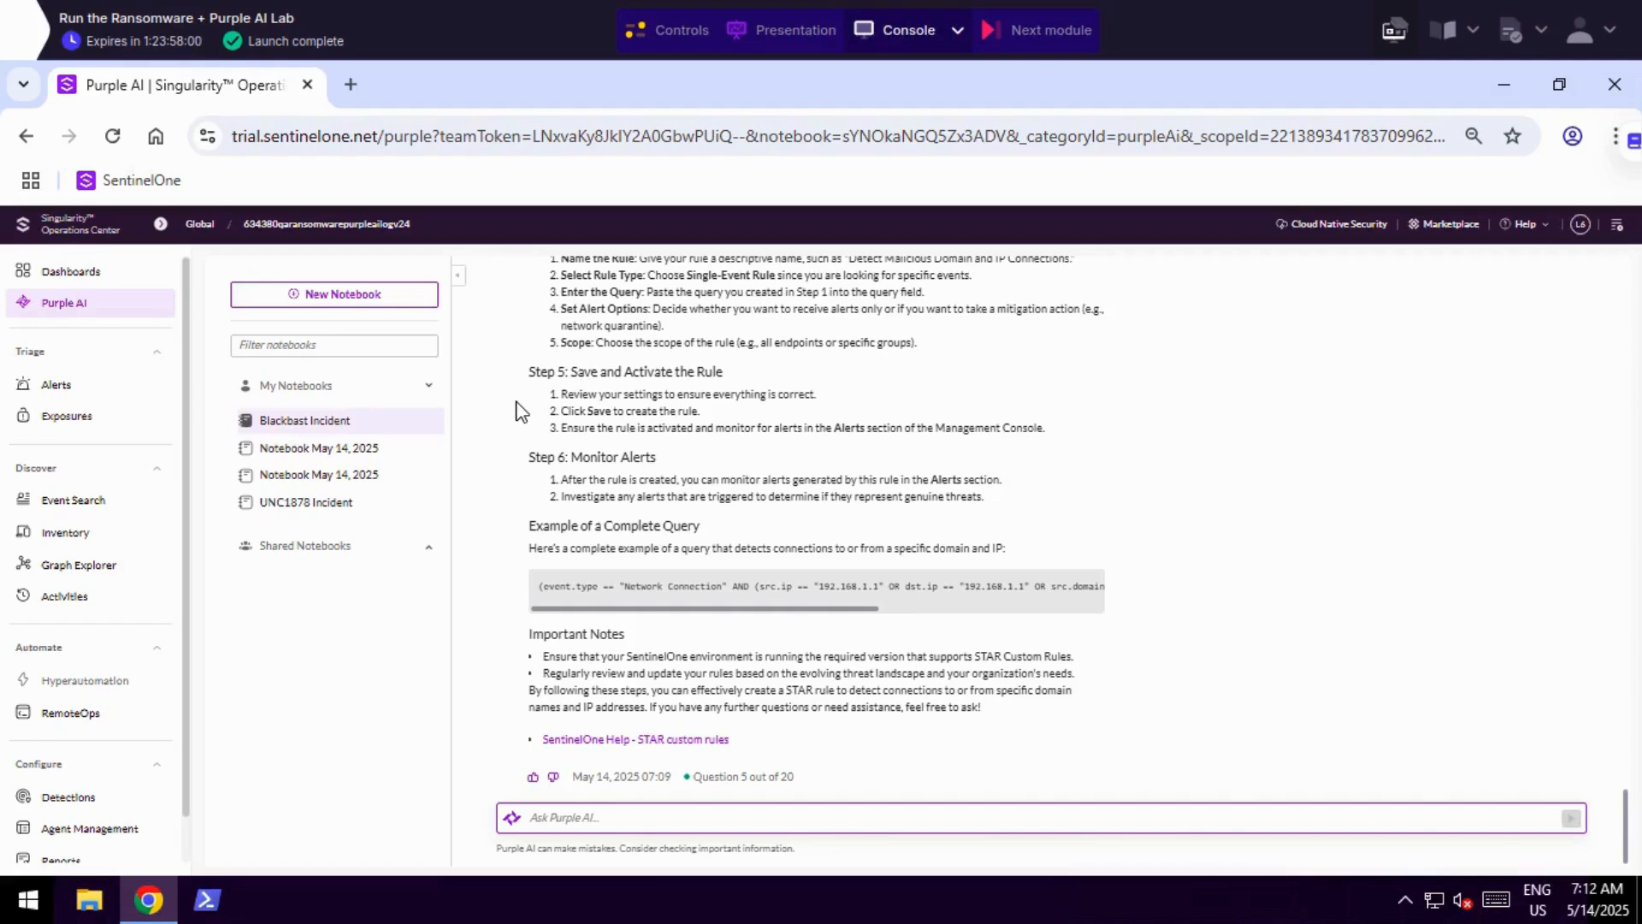
Ask Purple AI to write a powershell script finding all ".basta" files on an endpoint and redirecting its output to a file under the Documents folder.
left_click(964, 817)
type("Write a powershell script to find all of the files on an endpoint with a \".basta\" extension and redirect its output to a file under Documents folder")
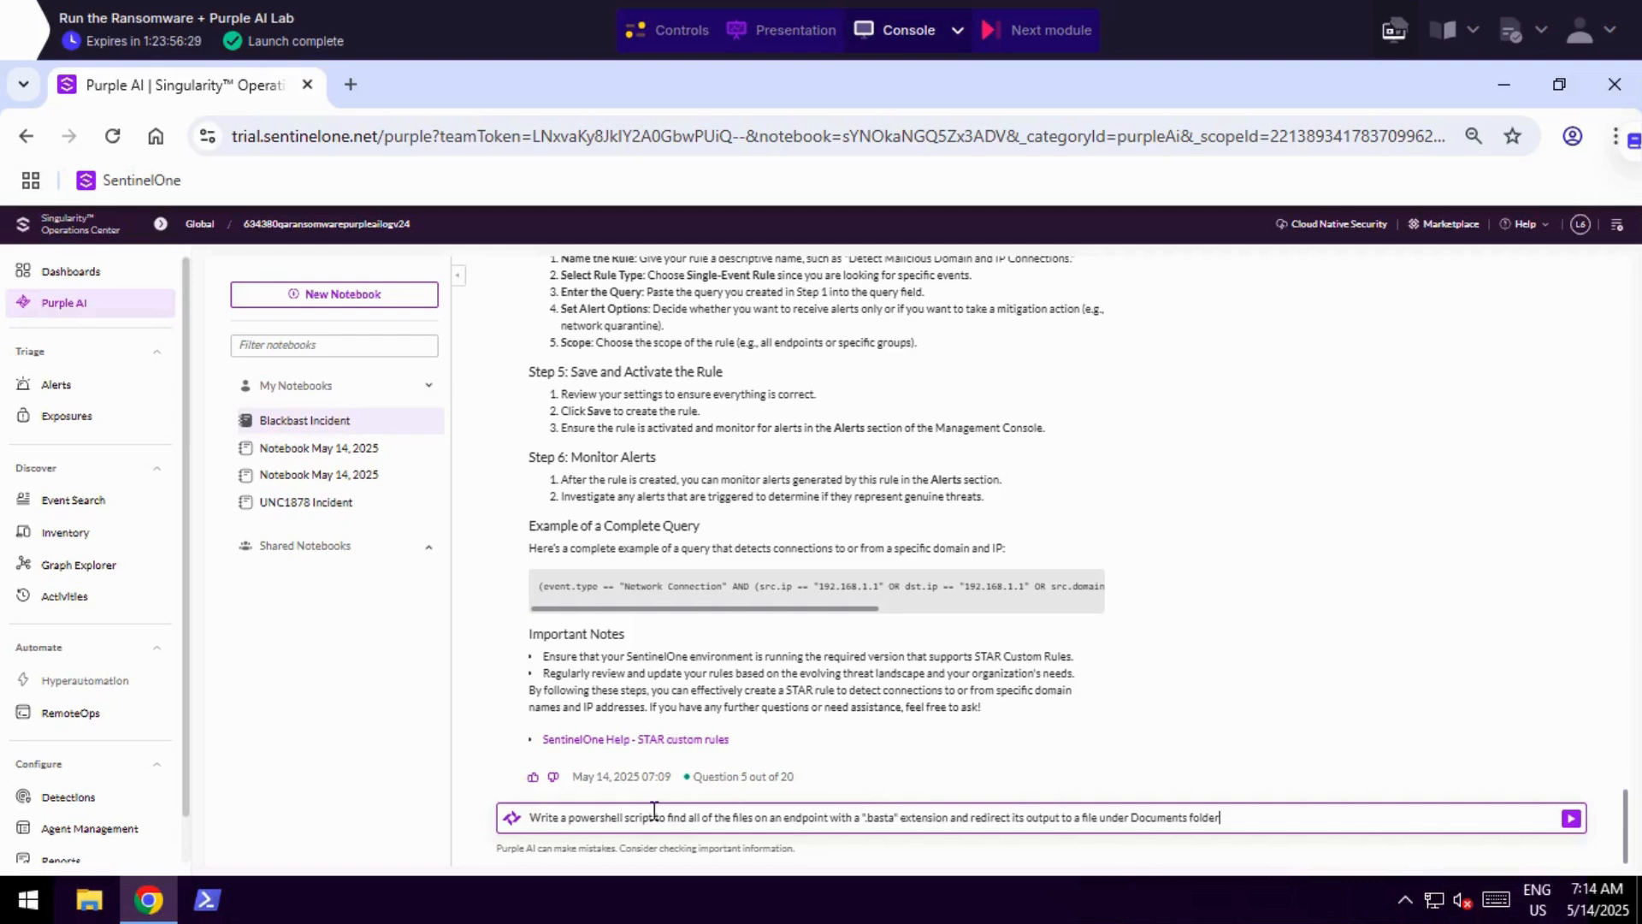
double_click(596, 818)
left_click_drag(635, 828, 897, 820)
left_click(861, 826)
left_click(1235, 818)
left_click(1569, 820)
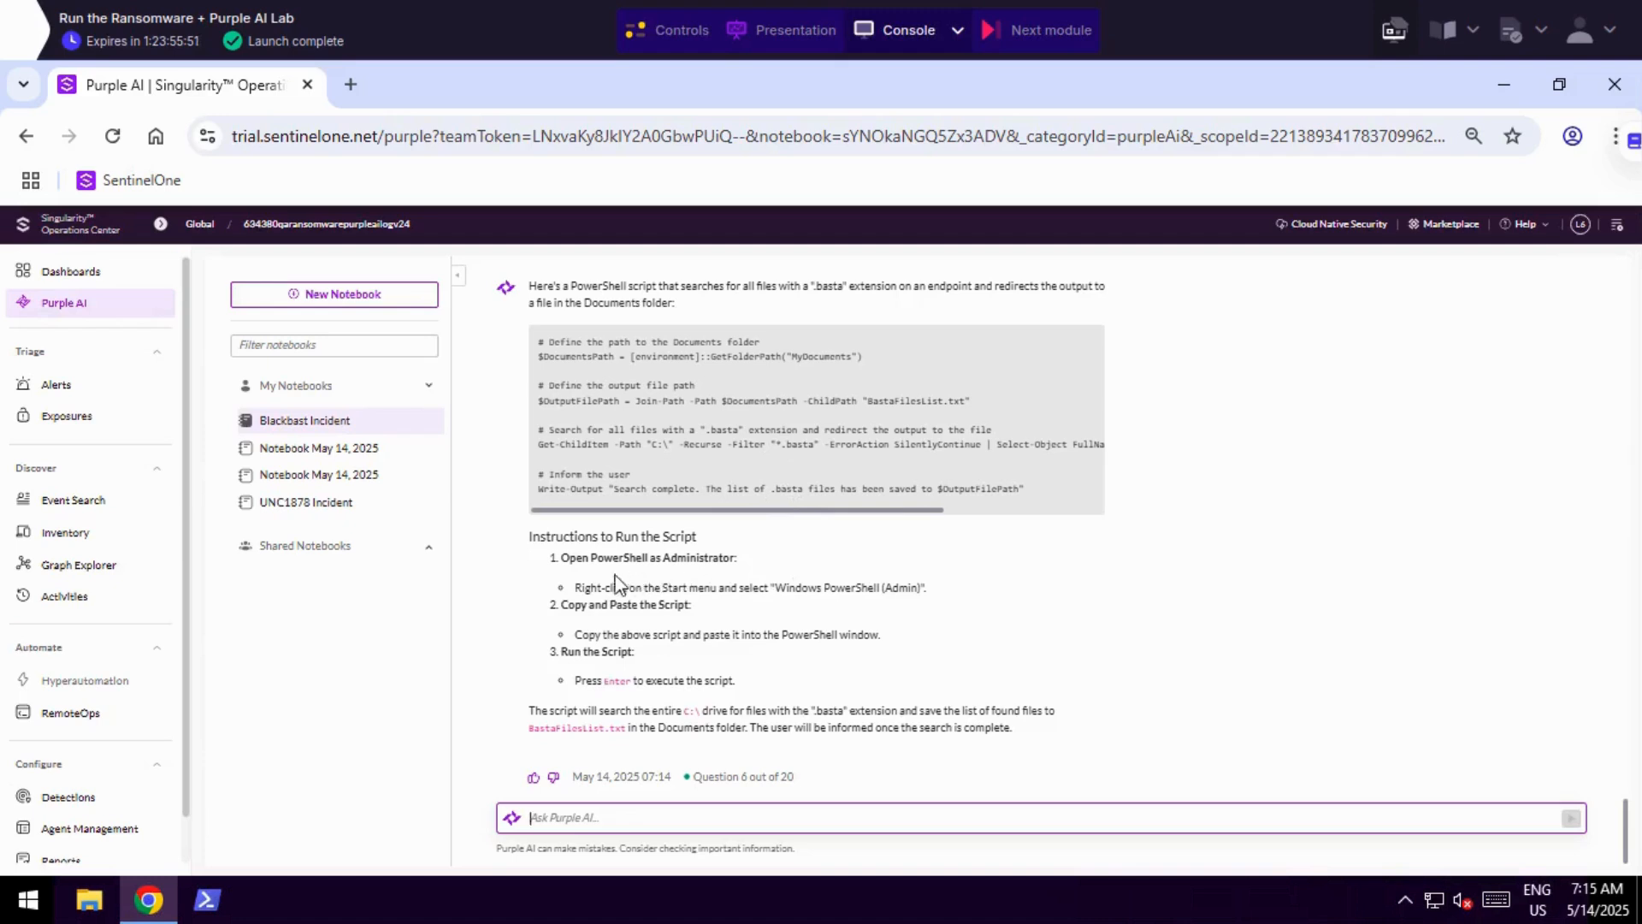
Copy the entire PowerShell script from Purple AI's answer to the clipboard.
left_click_drag(539, 337, 1032, 490)
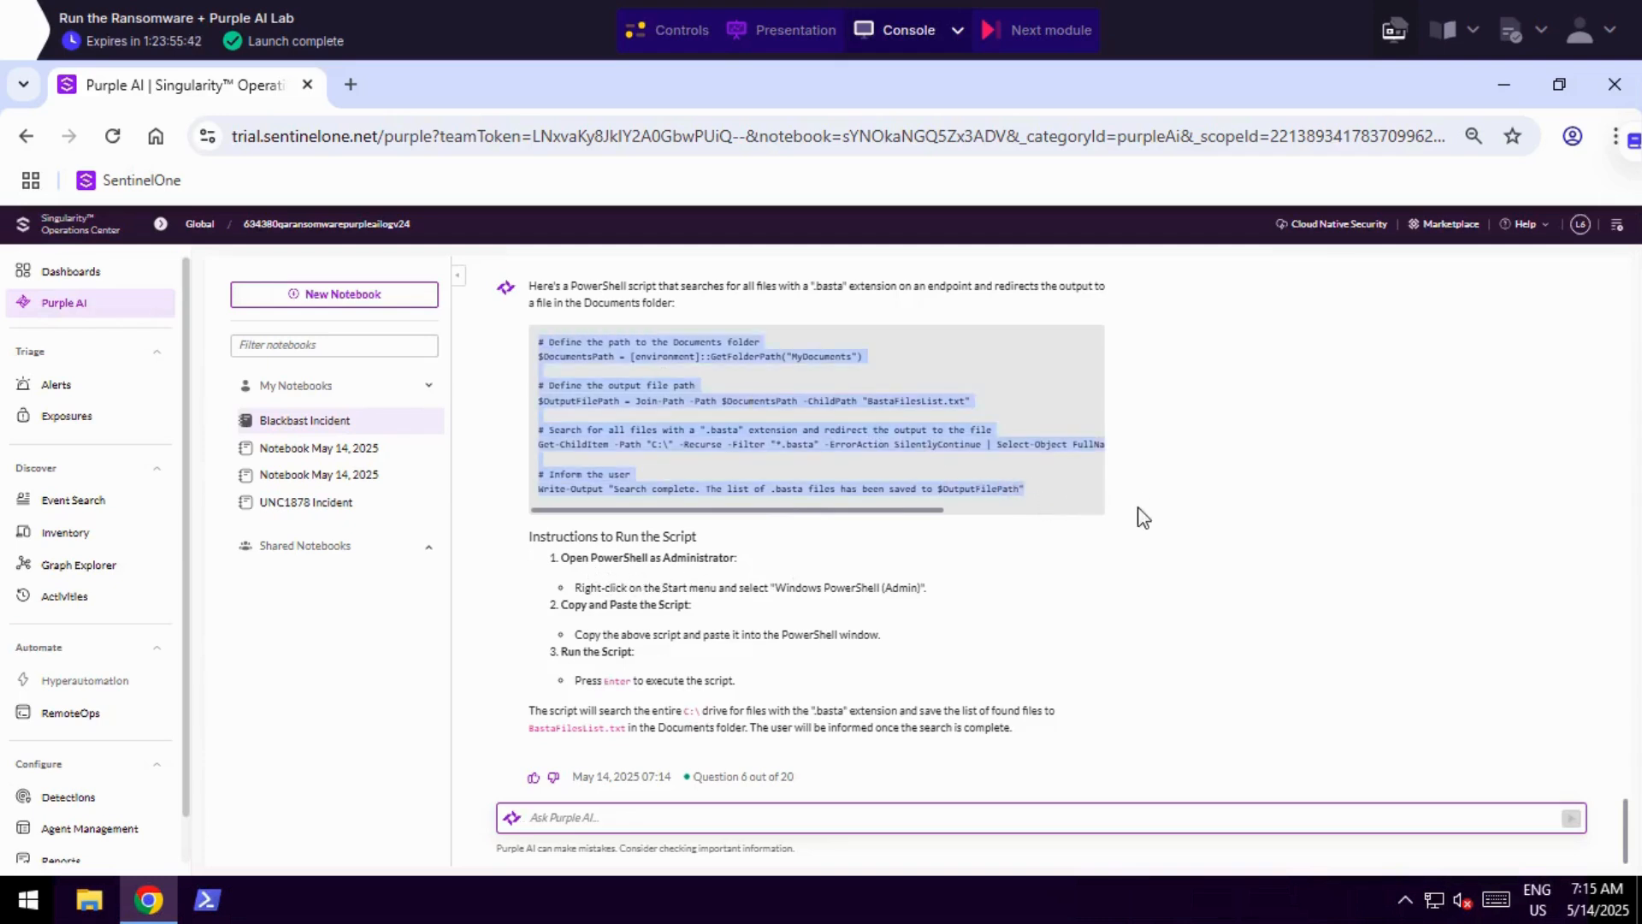
scroll(1133, 565, "up", 1)
scroll(1133, 564, "down", 1)
right_click(668, 386)
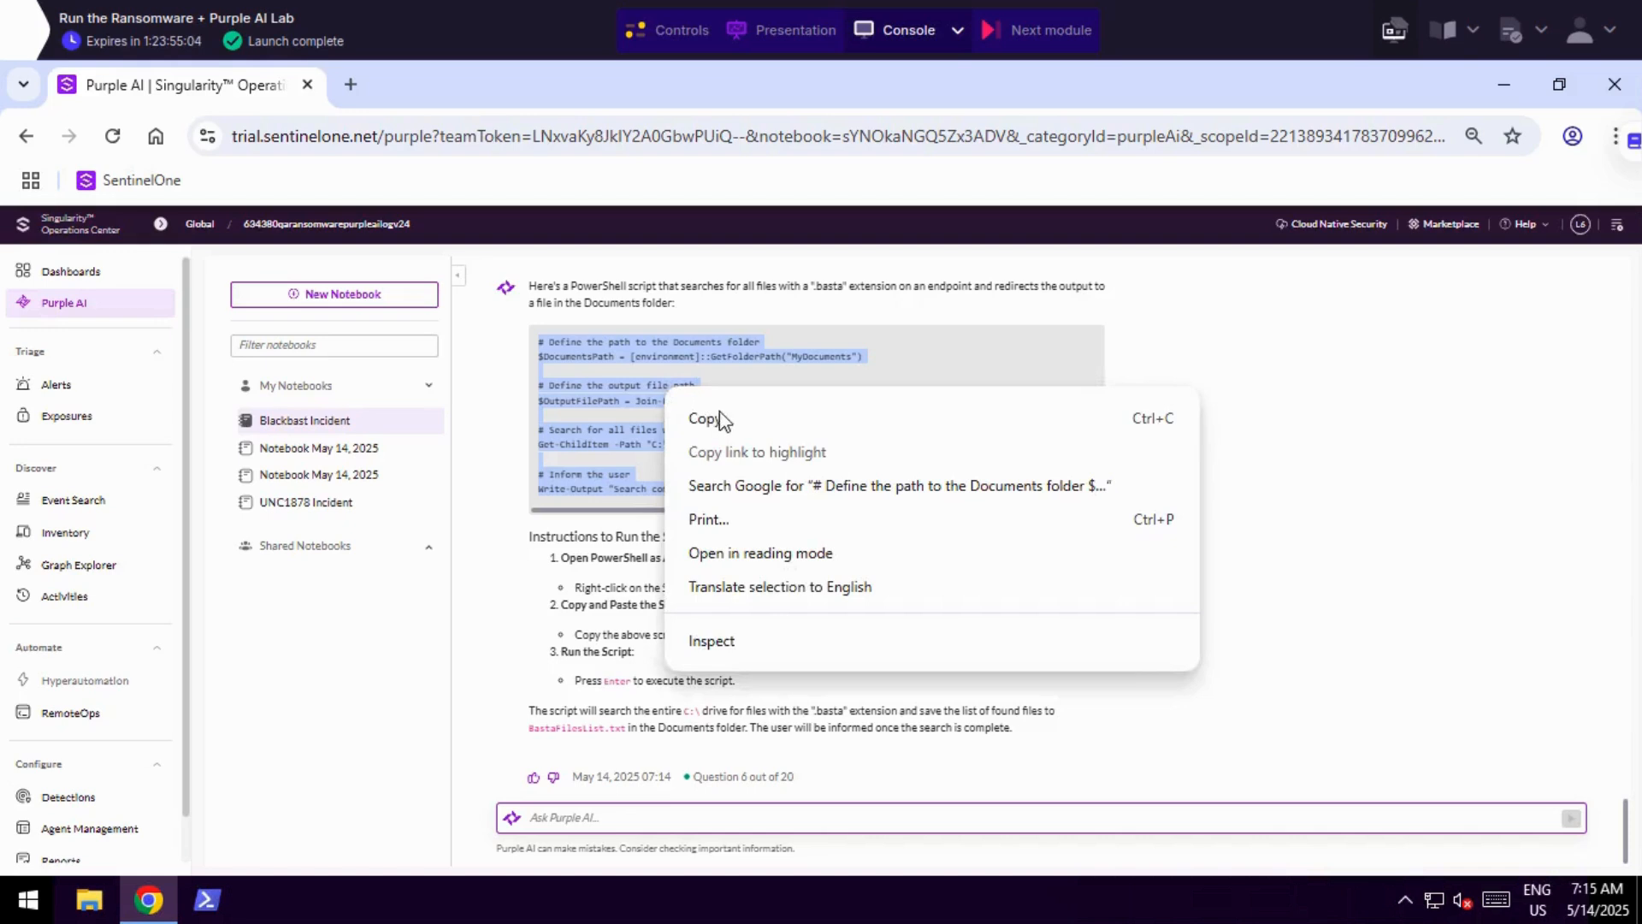
left_click(725, 419)
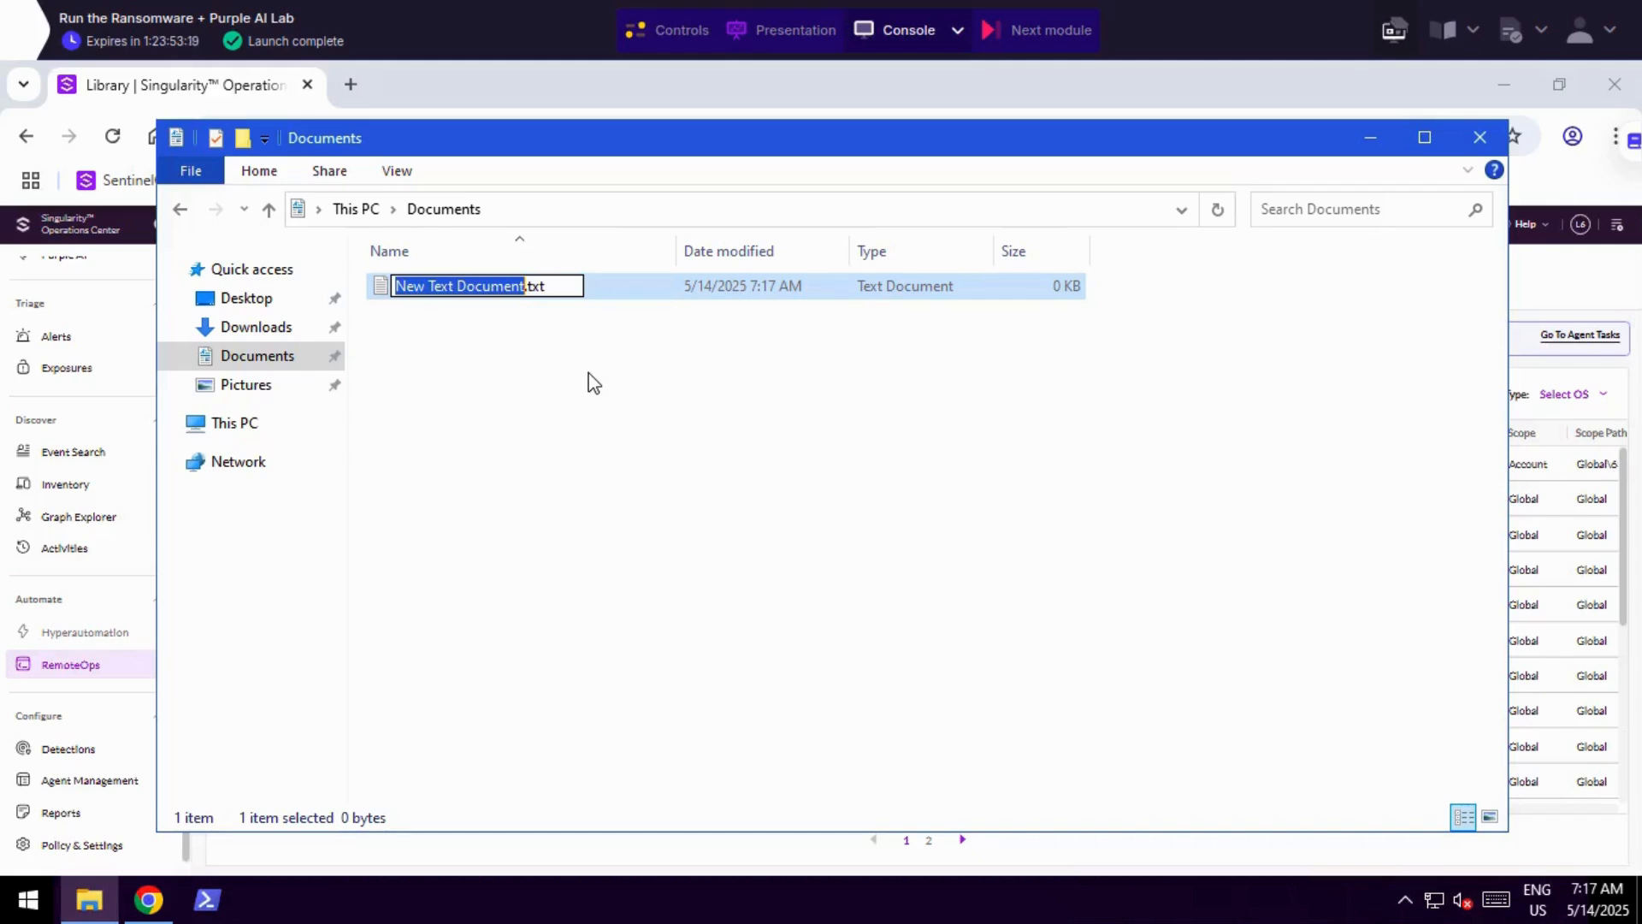
Name the new text document in the Documents folder Basta-files.txt and open it in Notepad.
type("B")
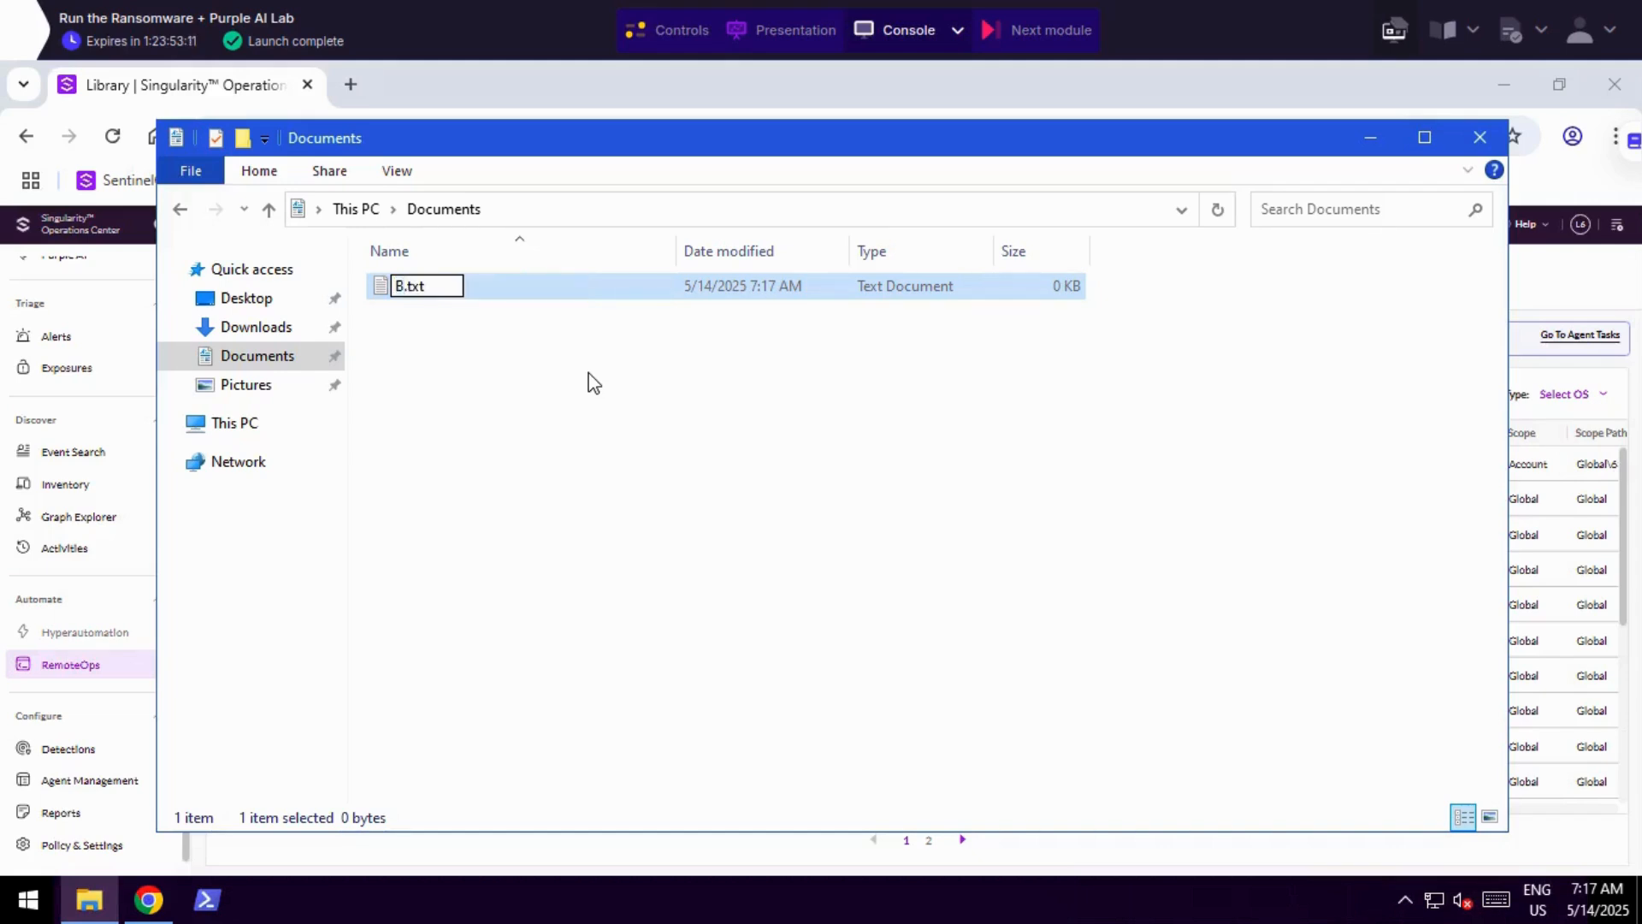
type("asta-files")
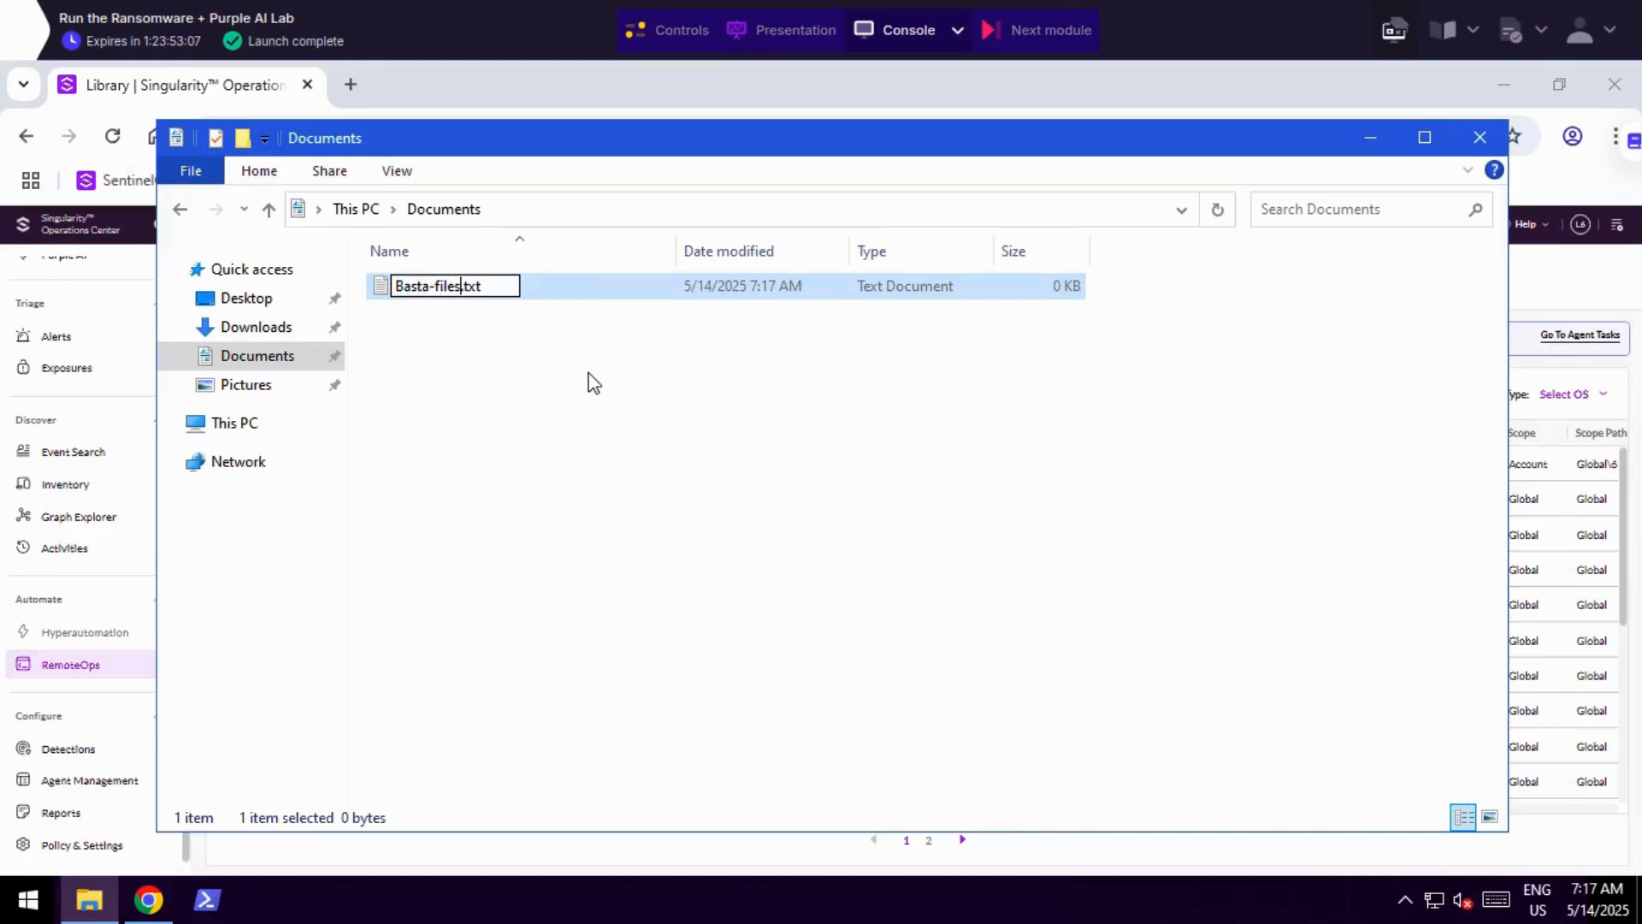
key("Return")
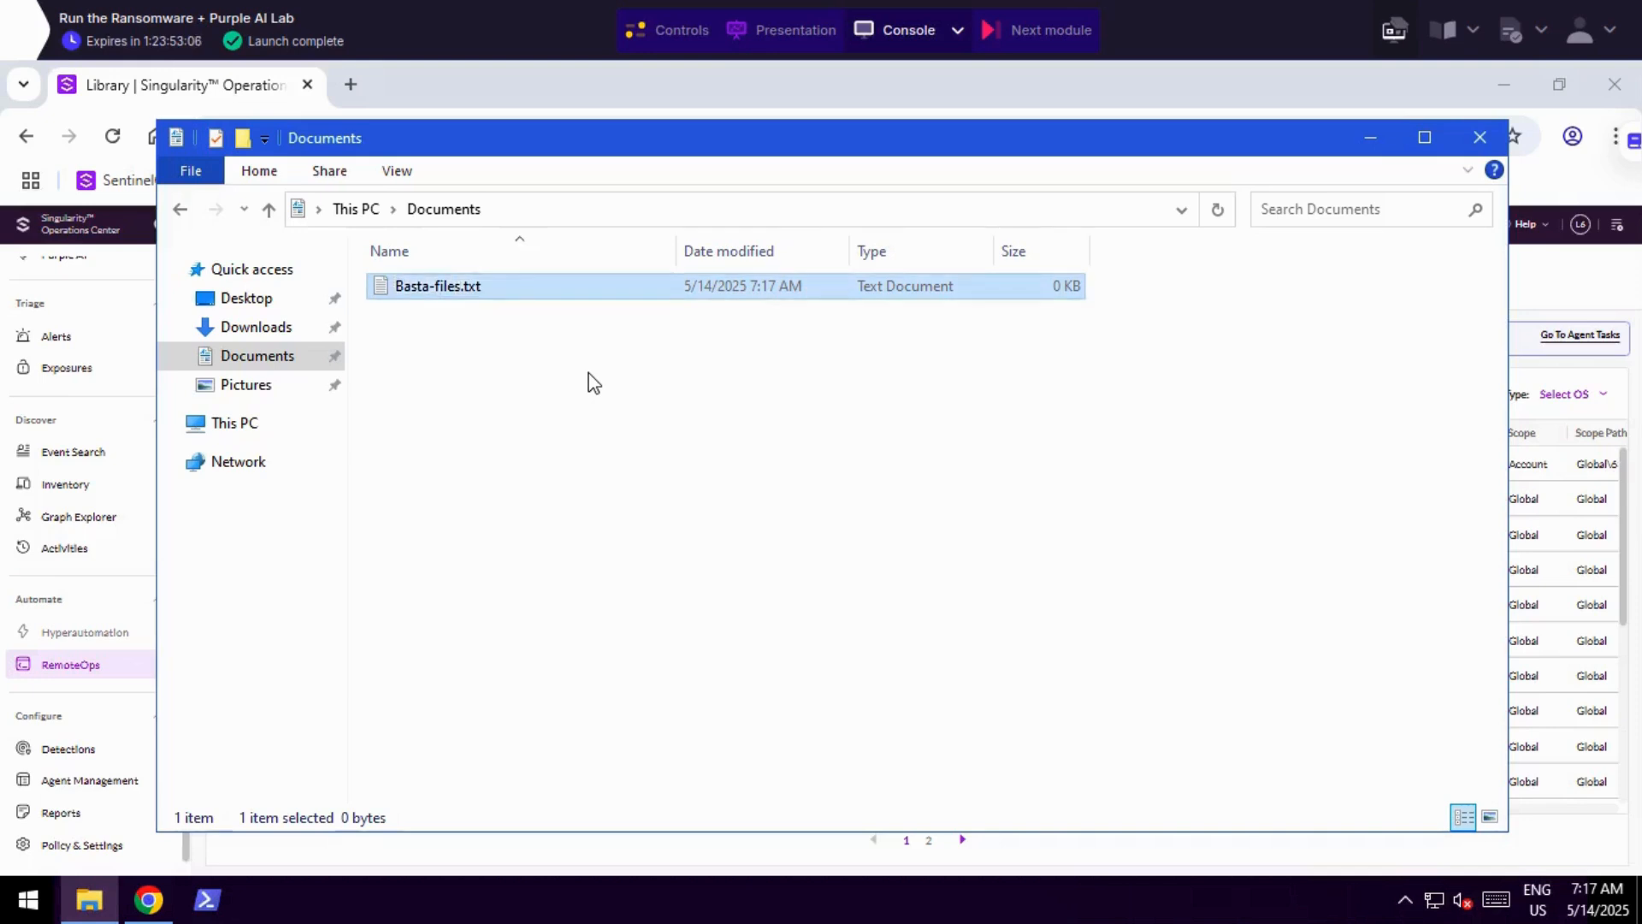
double_click(439, 288)
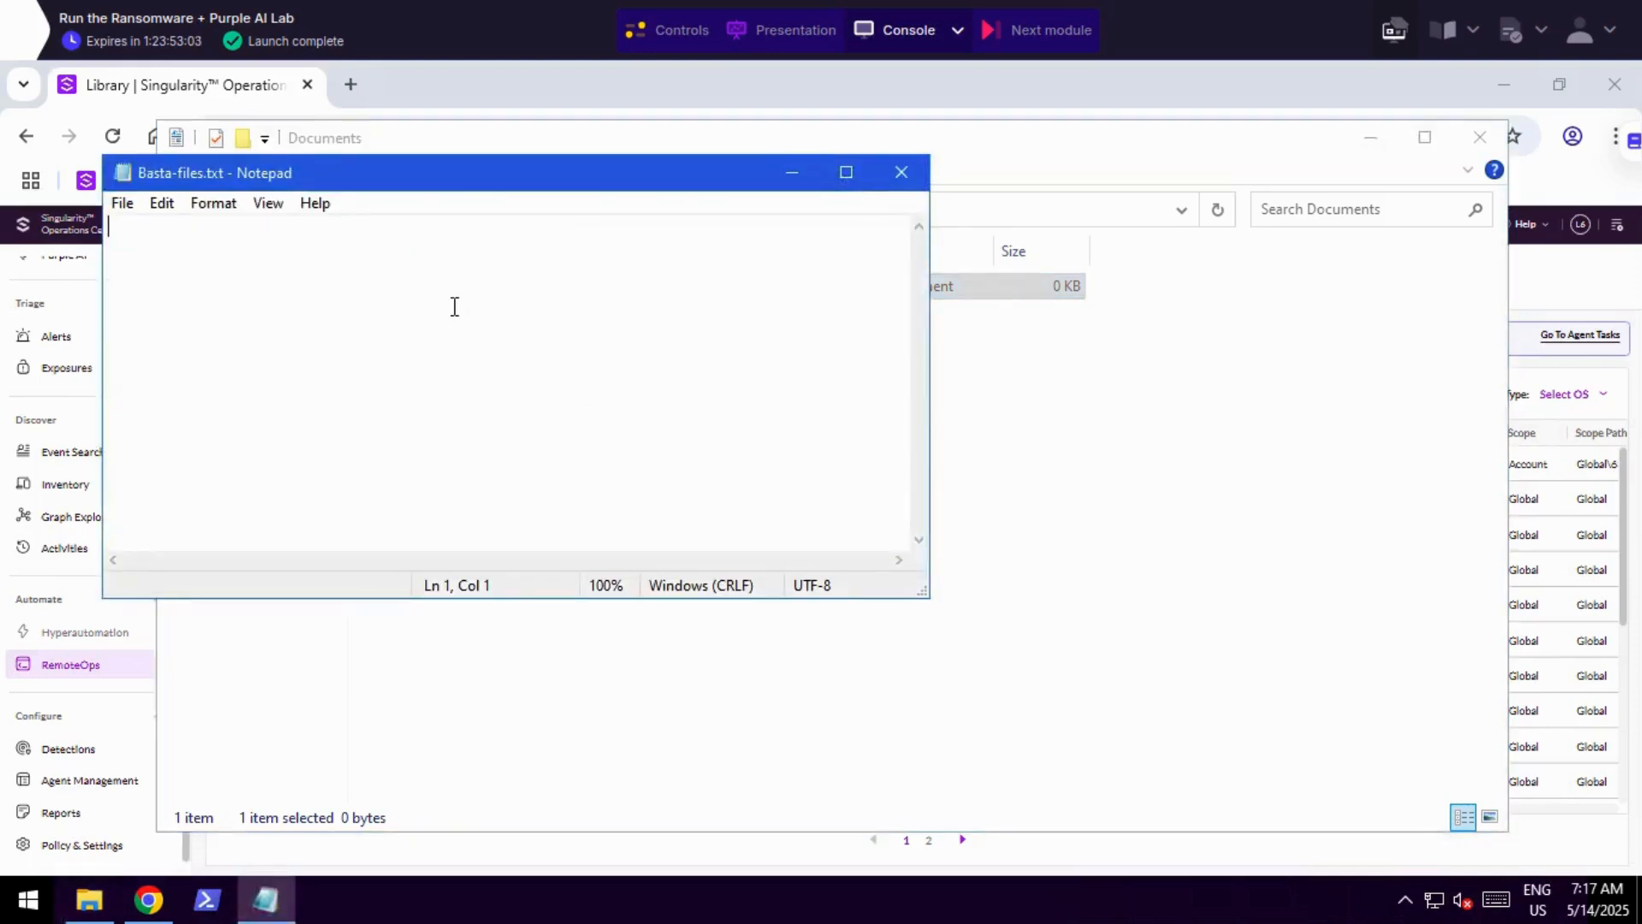
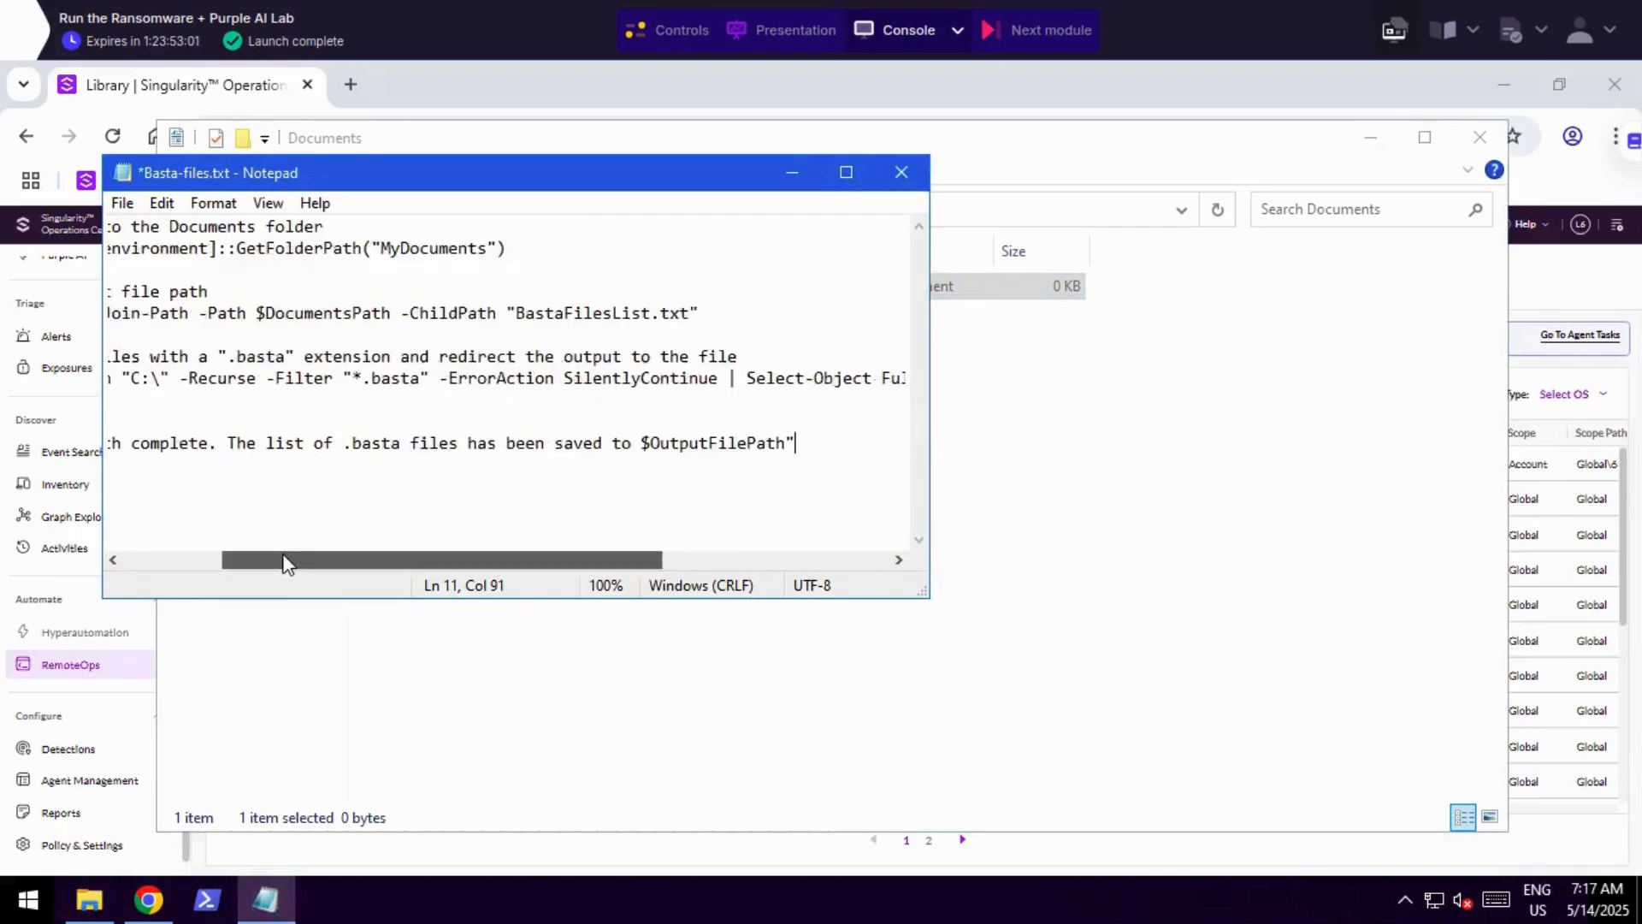
Begin saving the PowerShell script from the Basta-files.txt Notepad document as a separate file in the Documents folder.
left_click_drag(285, 562, 249, 557)
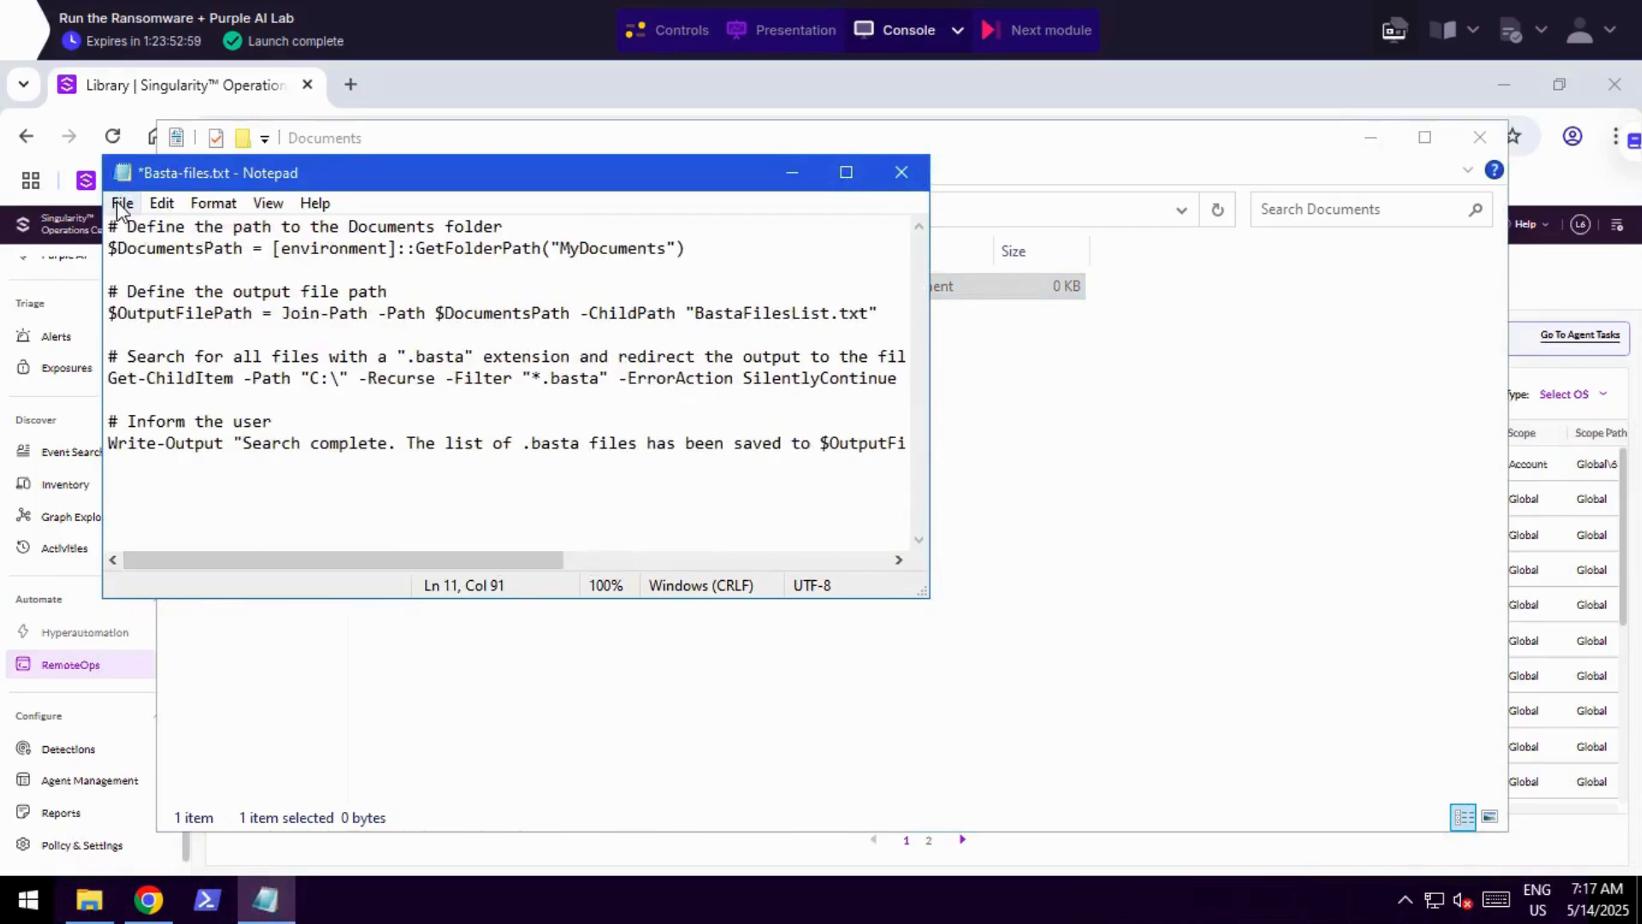
left_click(121, 205)
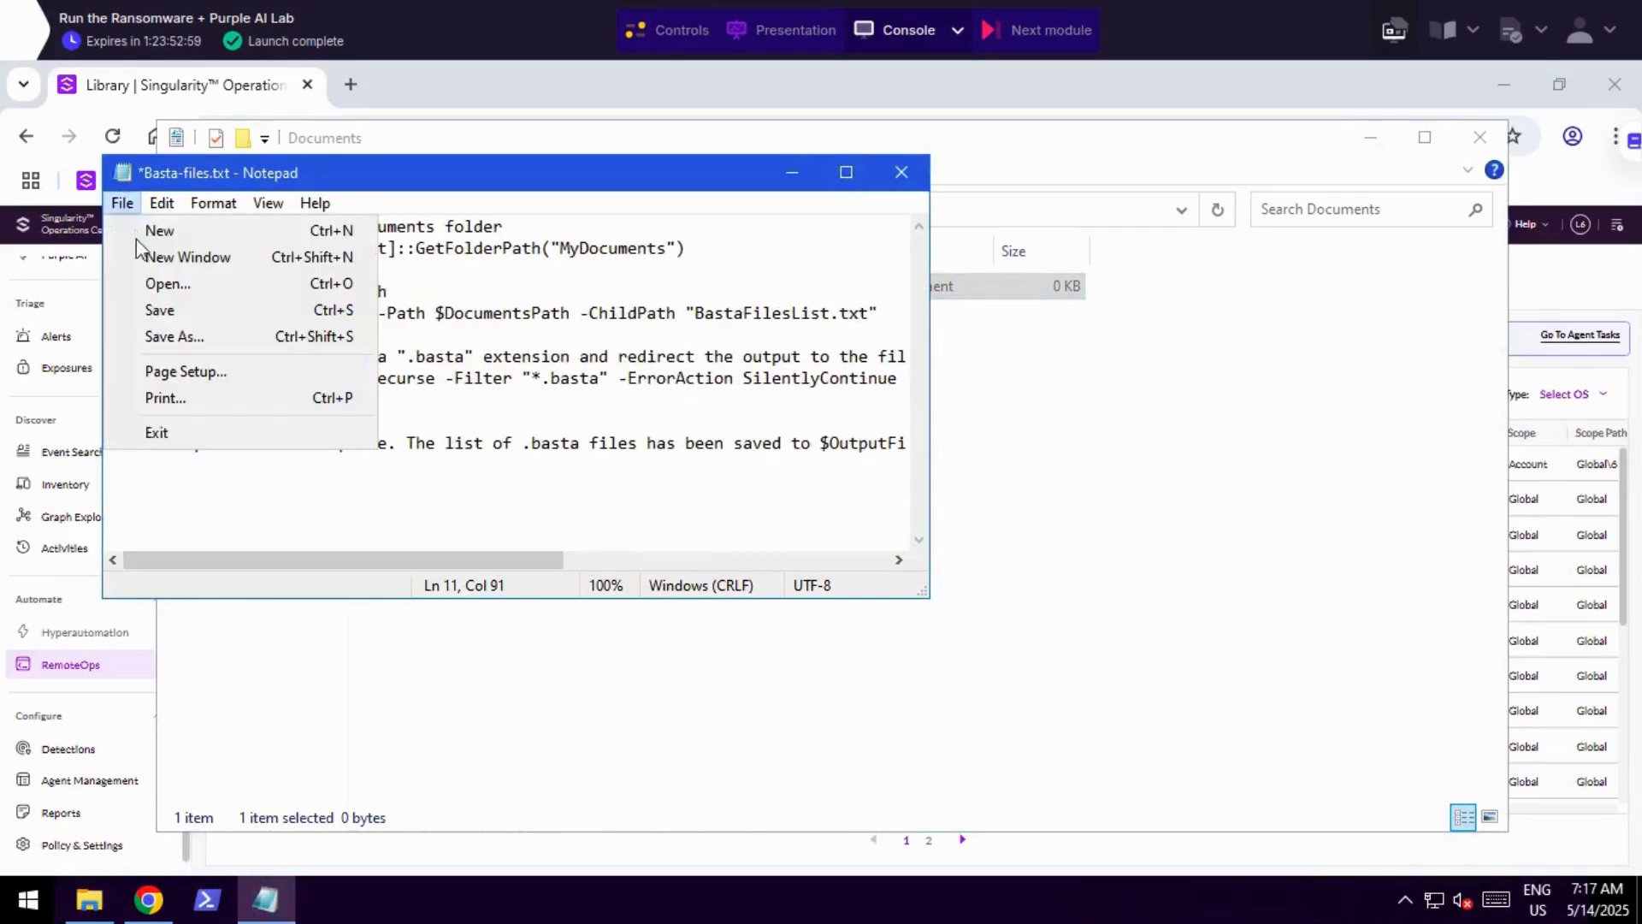
left_click(165, 339)
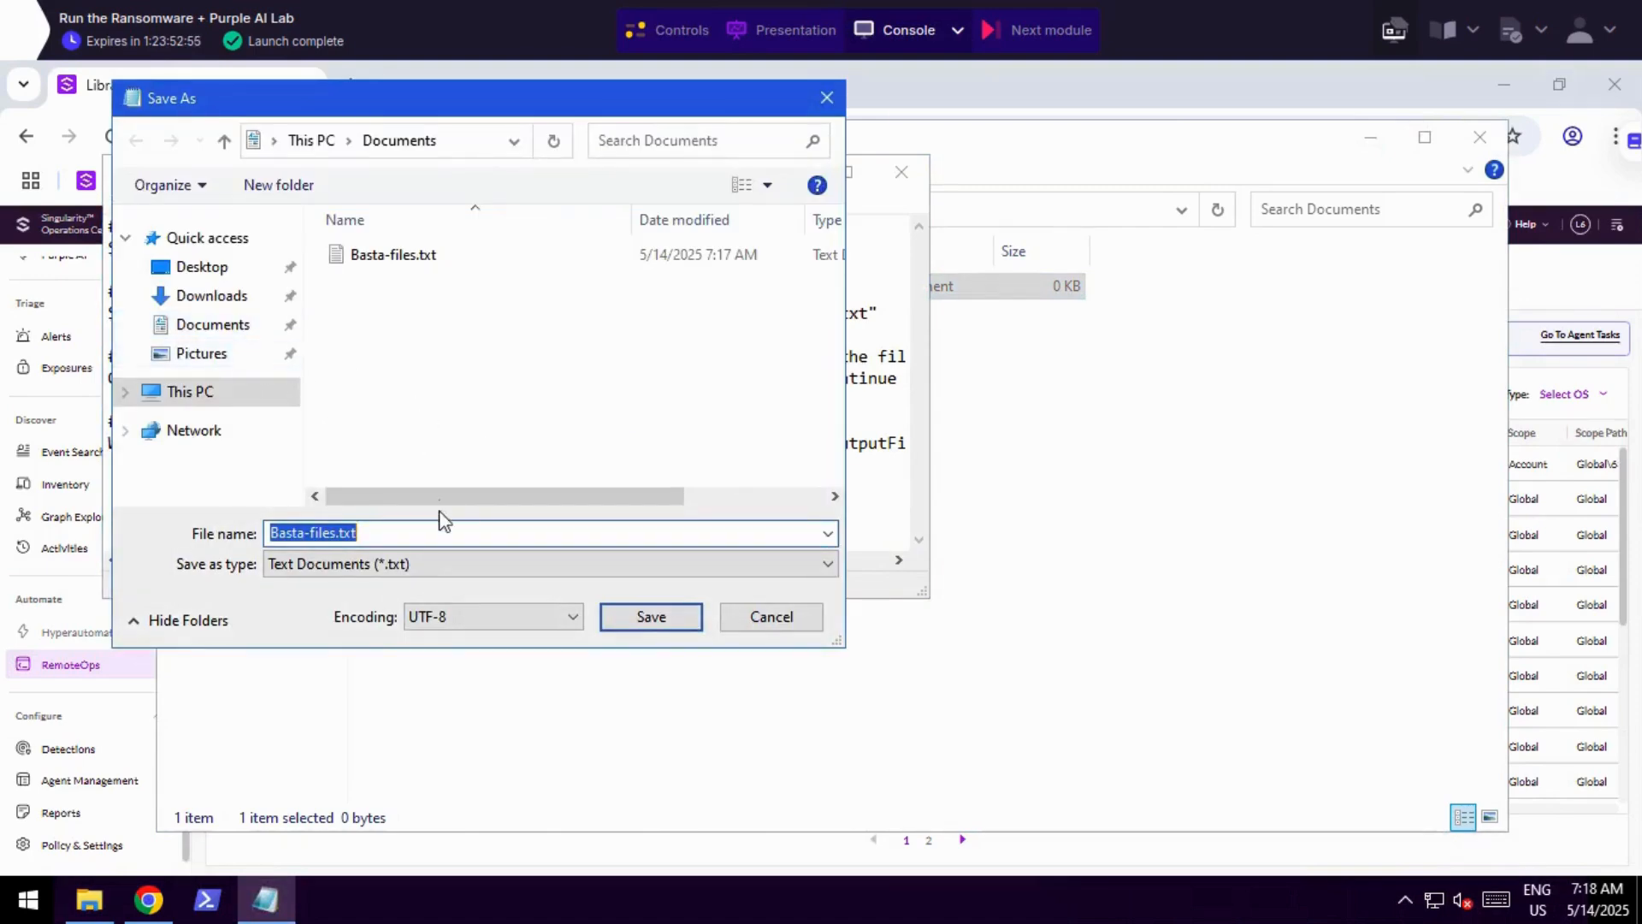
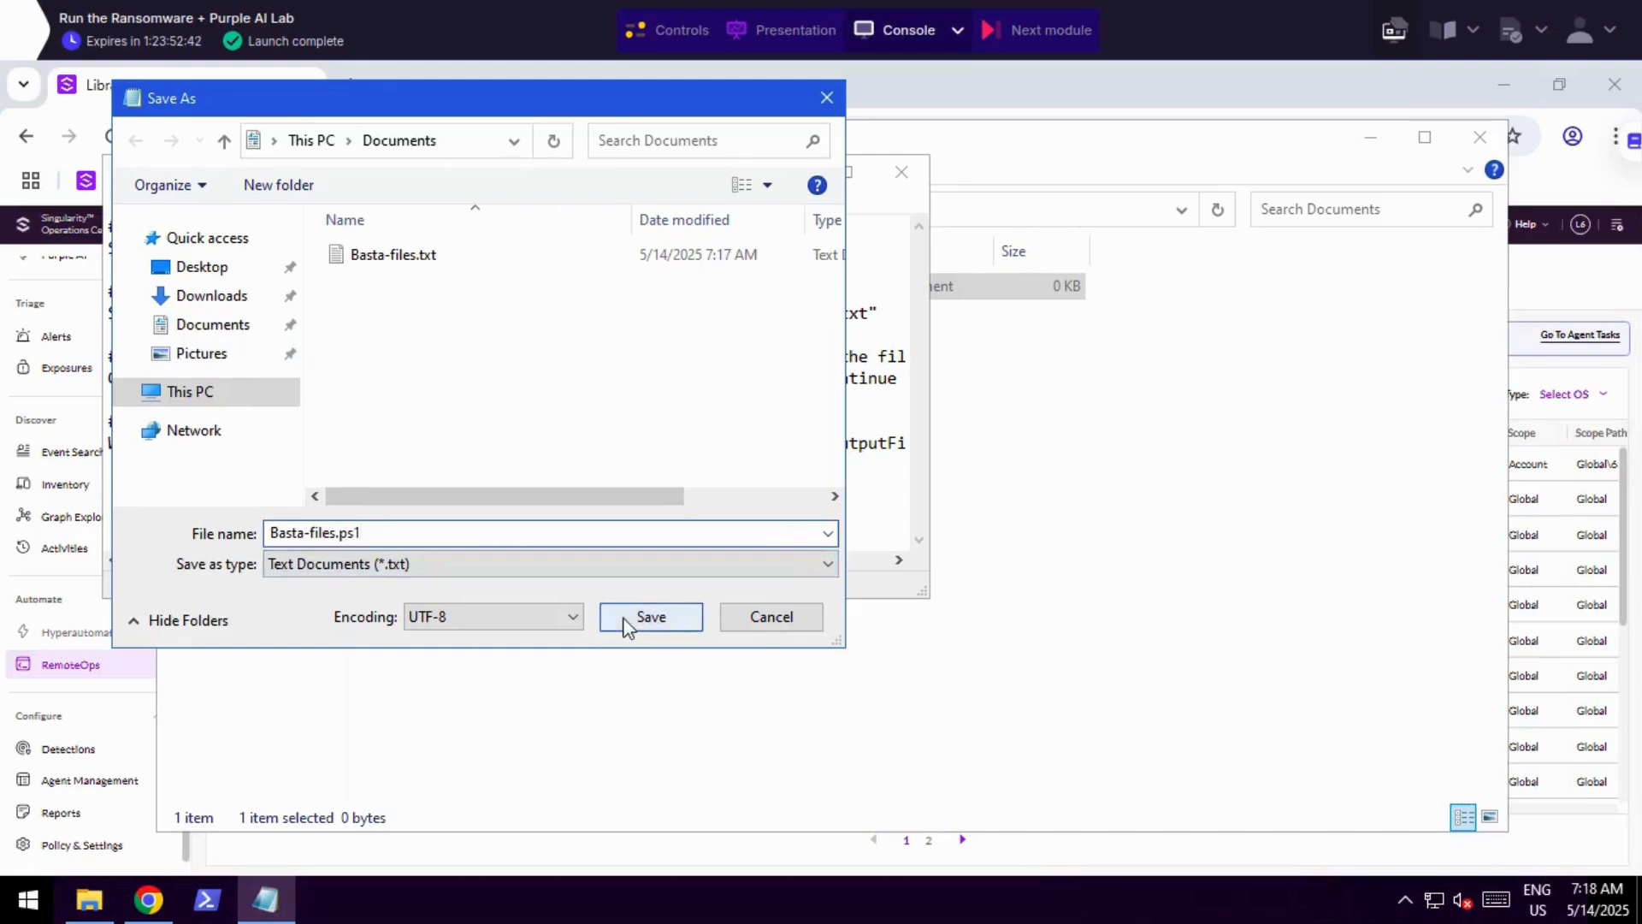
Save the script as Basta-files.ps1 in the Documents folder, minimize Notepad and select the new file in the folder.
left_click(629, 625)
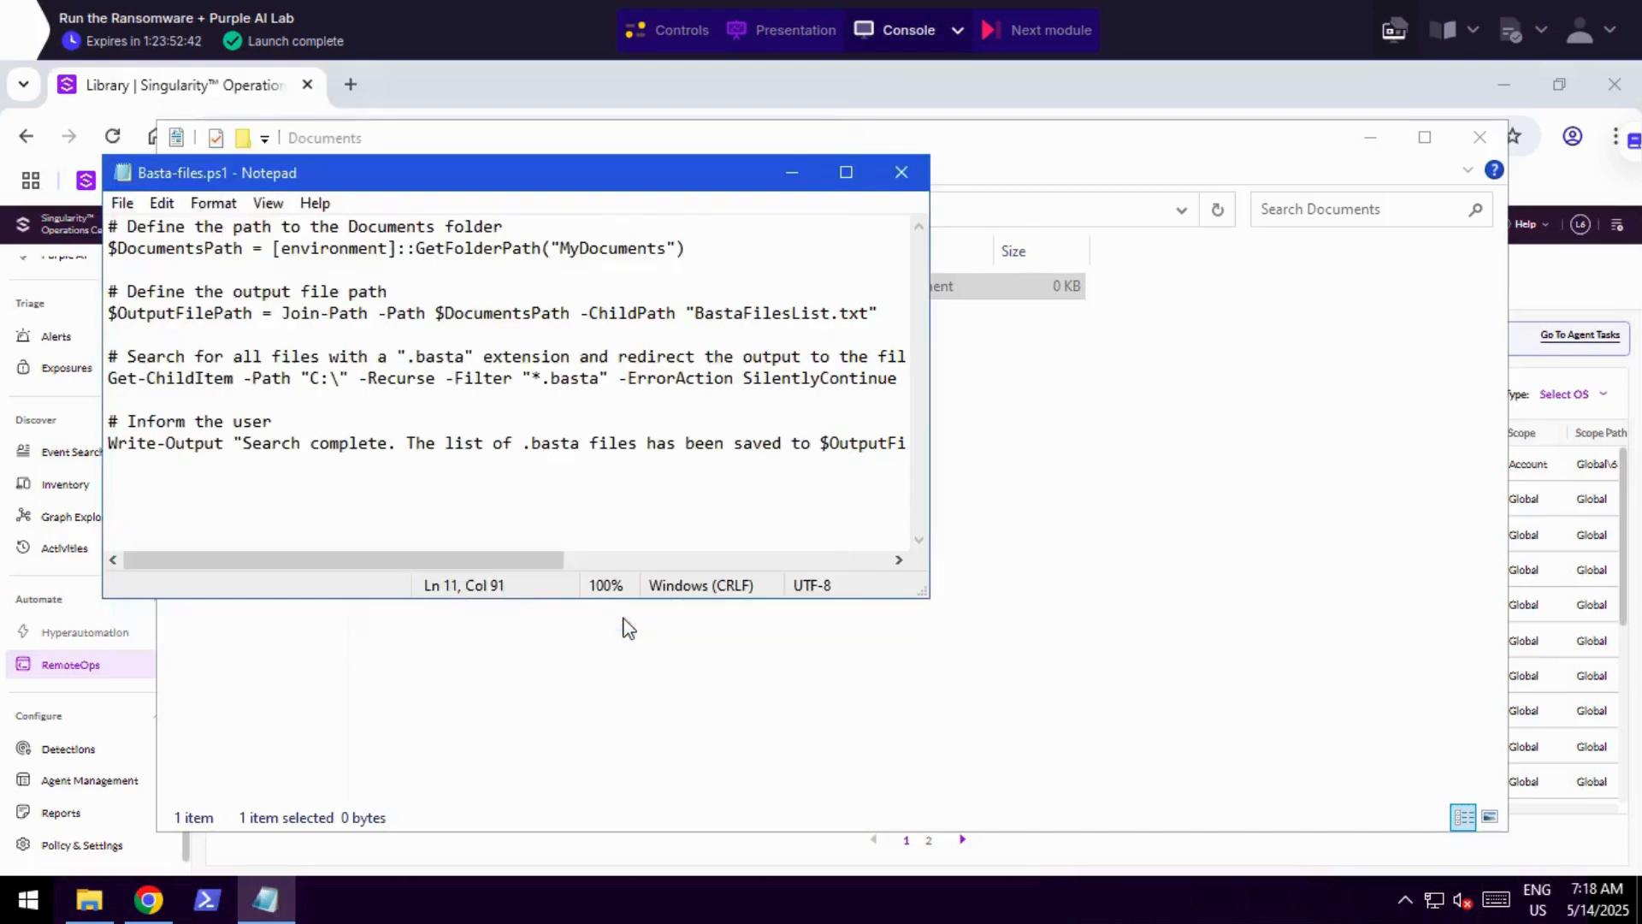
left_click(791, 175)
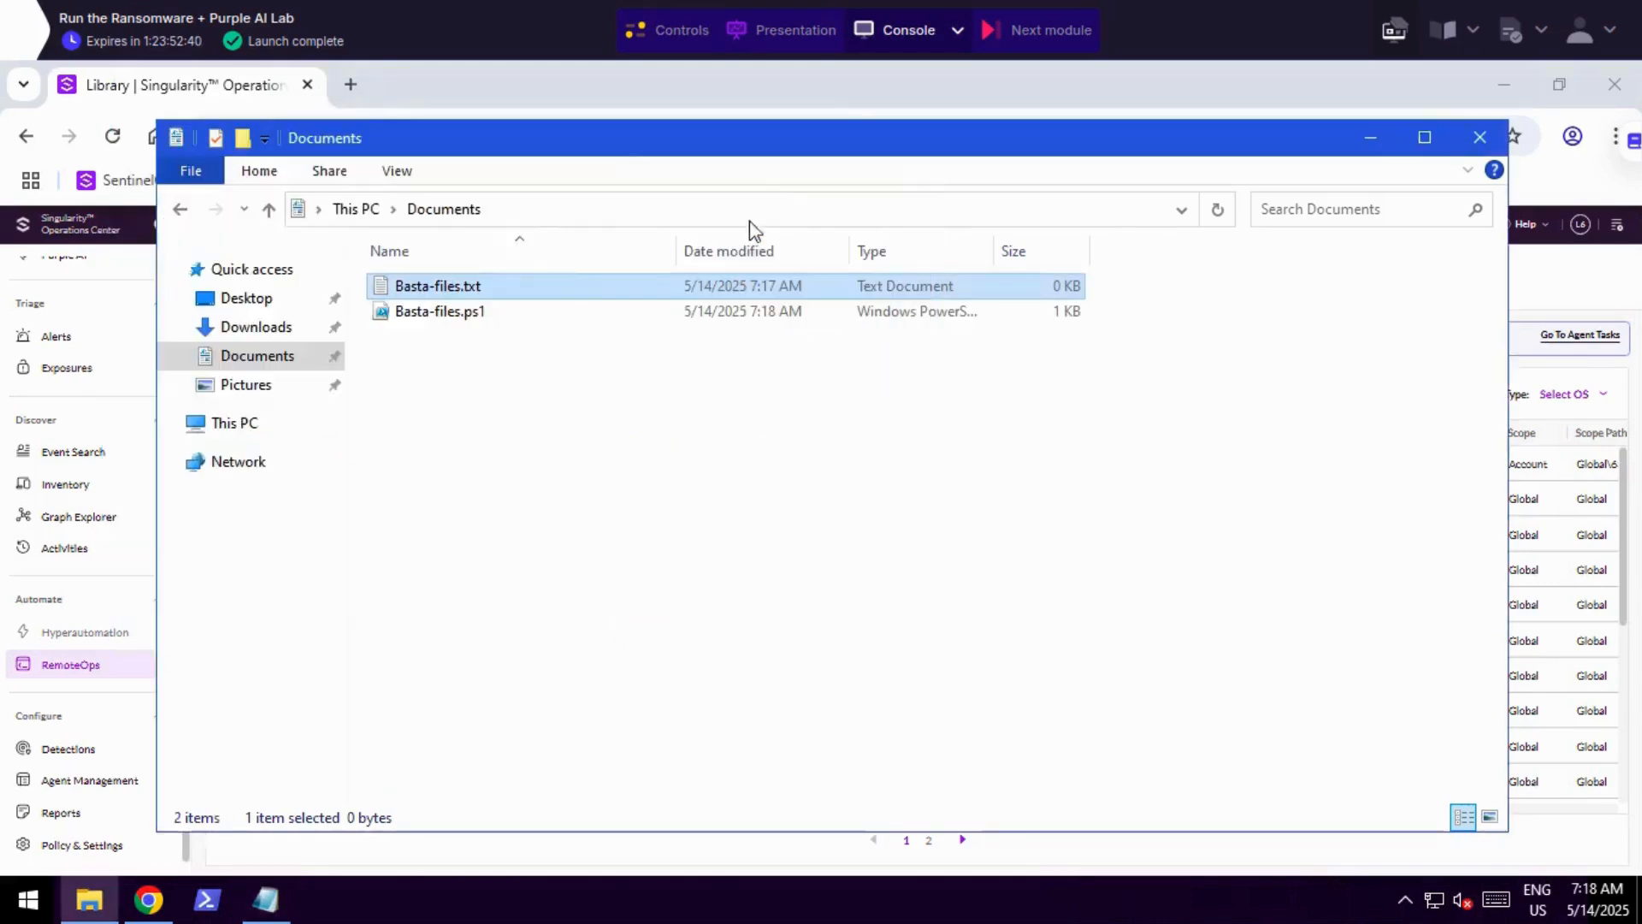
left_click(455, 316)
Switch to the RemoteOps library in Chrome and start a new script upload with the script name Files-with-basta-extension.
key("alt+Tab")
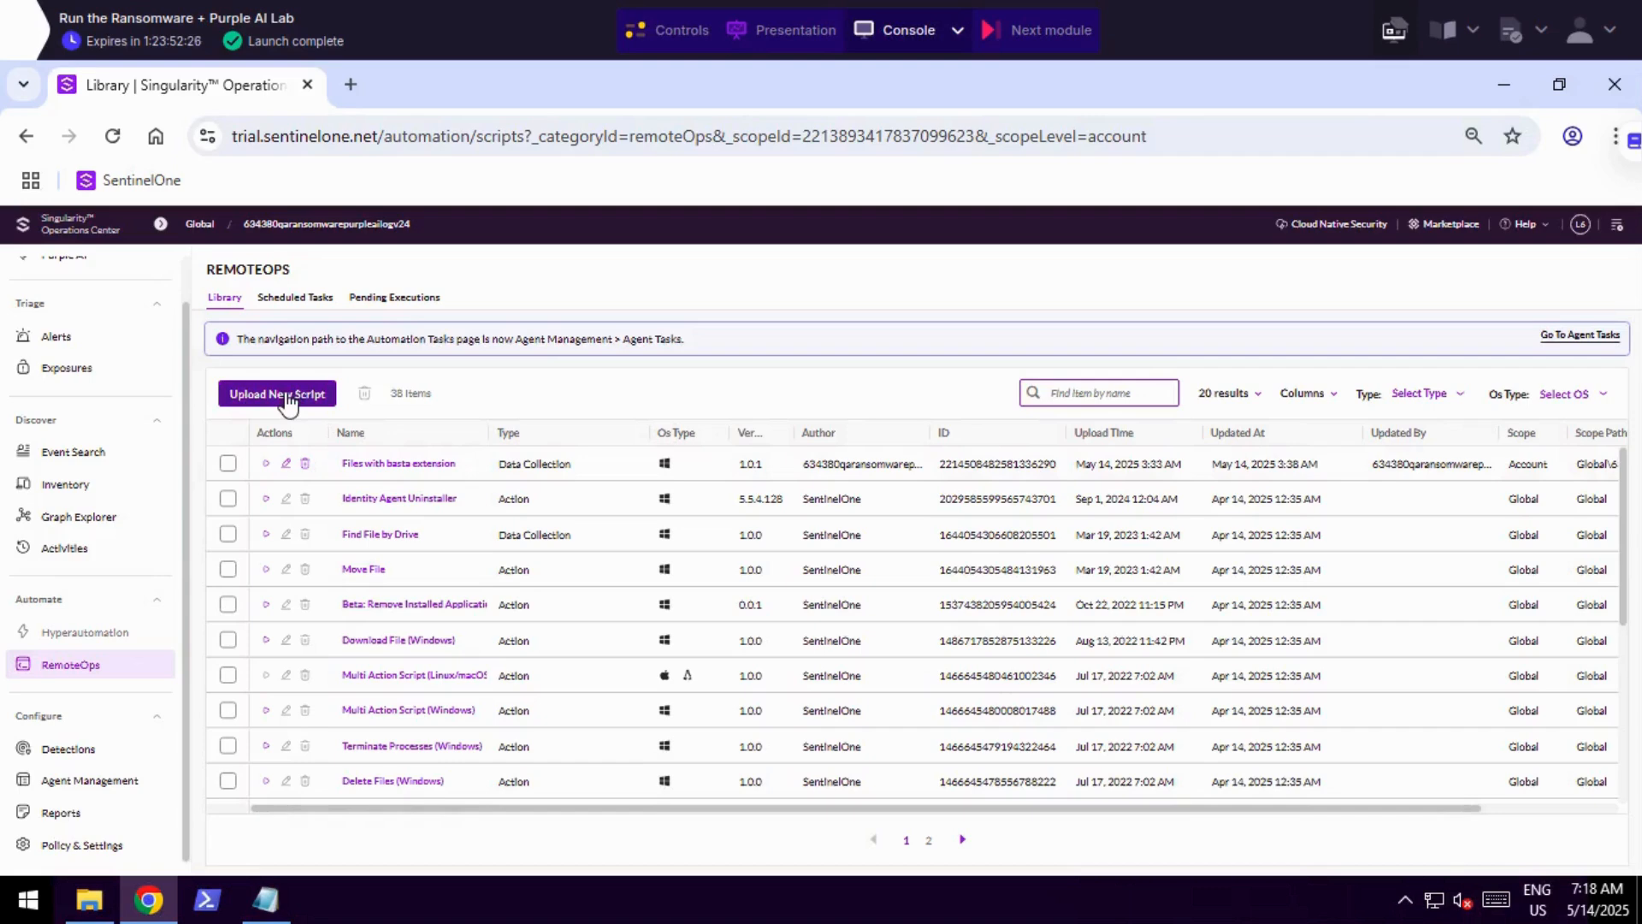
left_click(286, 399)
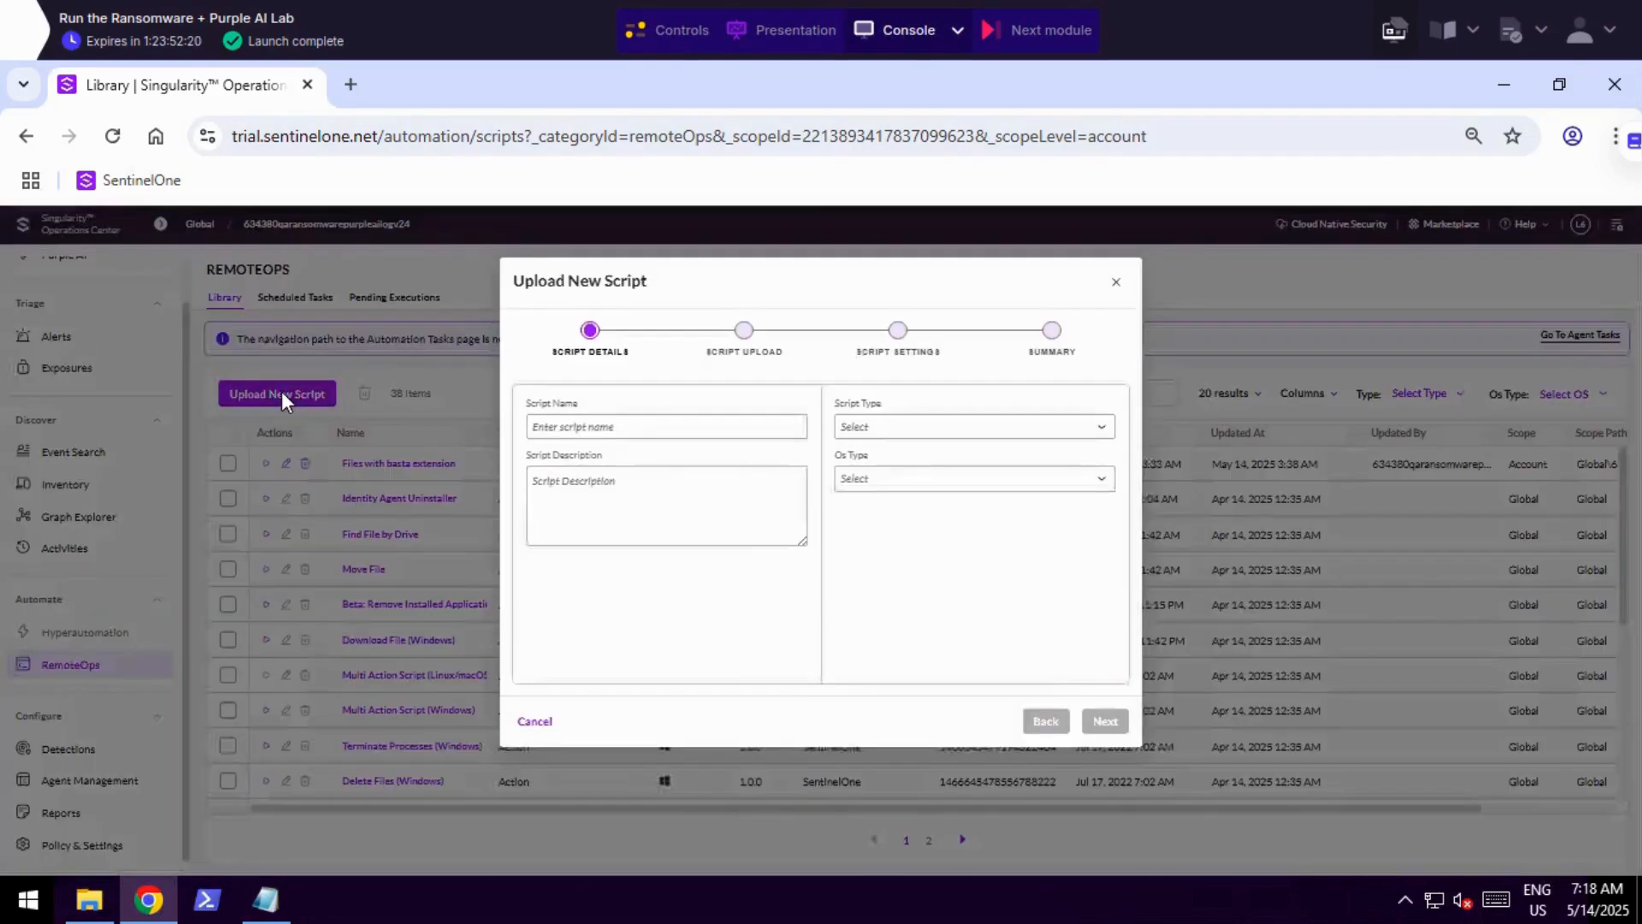
left_click(570, 426)
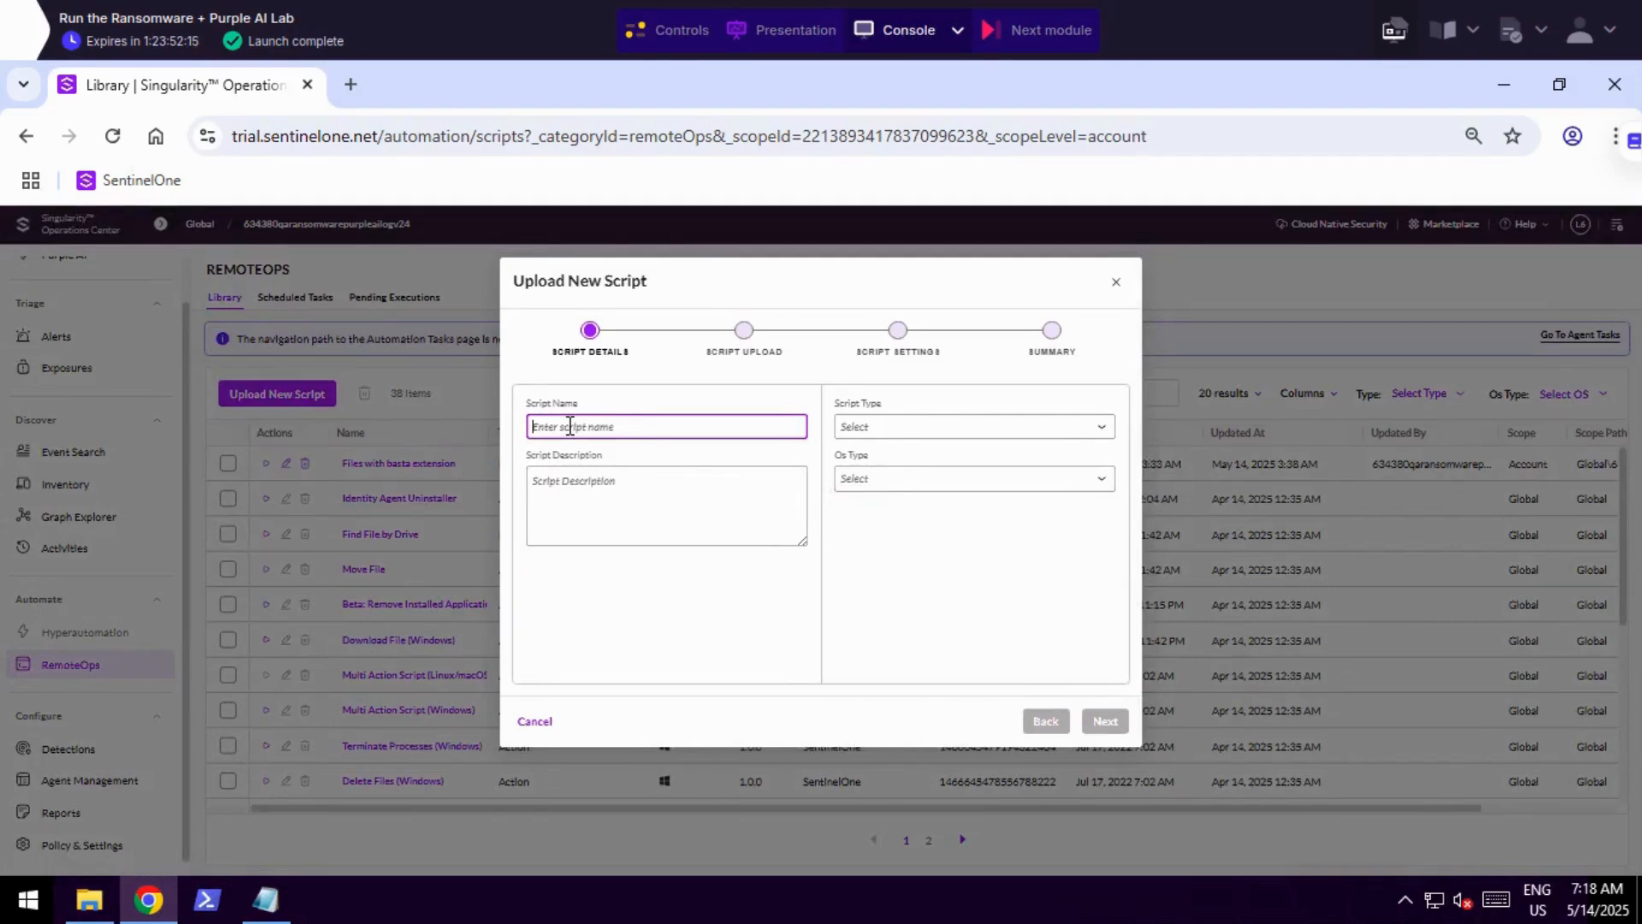
type("FFles-with-basta-extension")
left_click(685, 488)
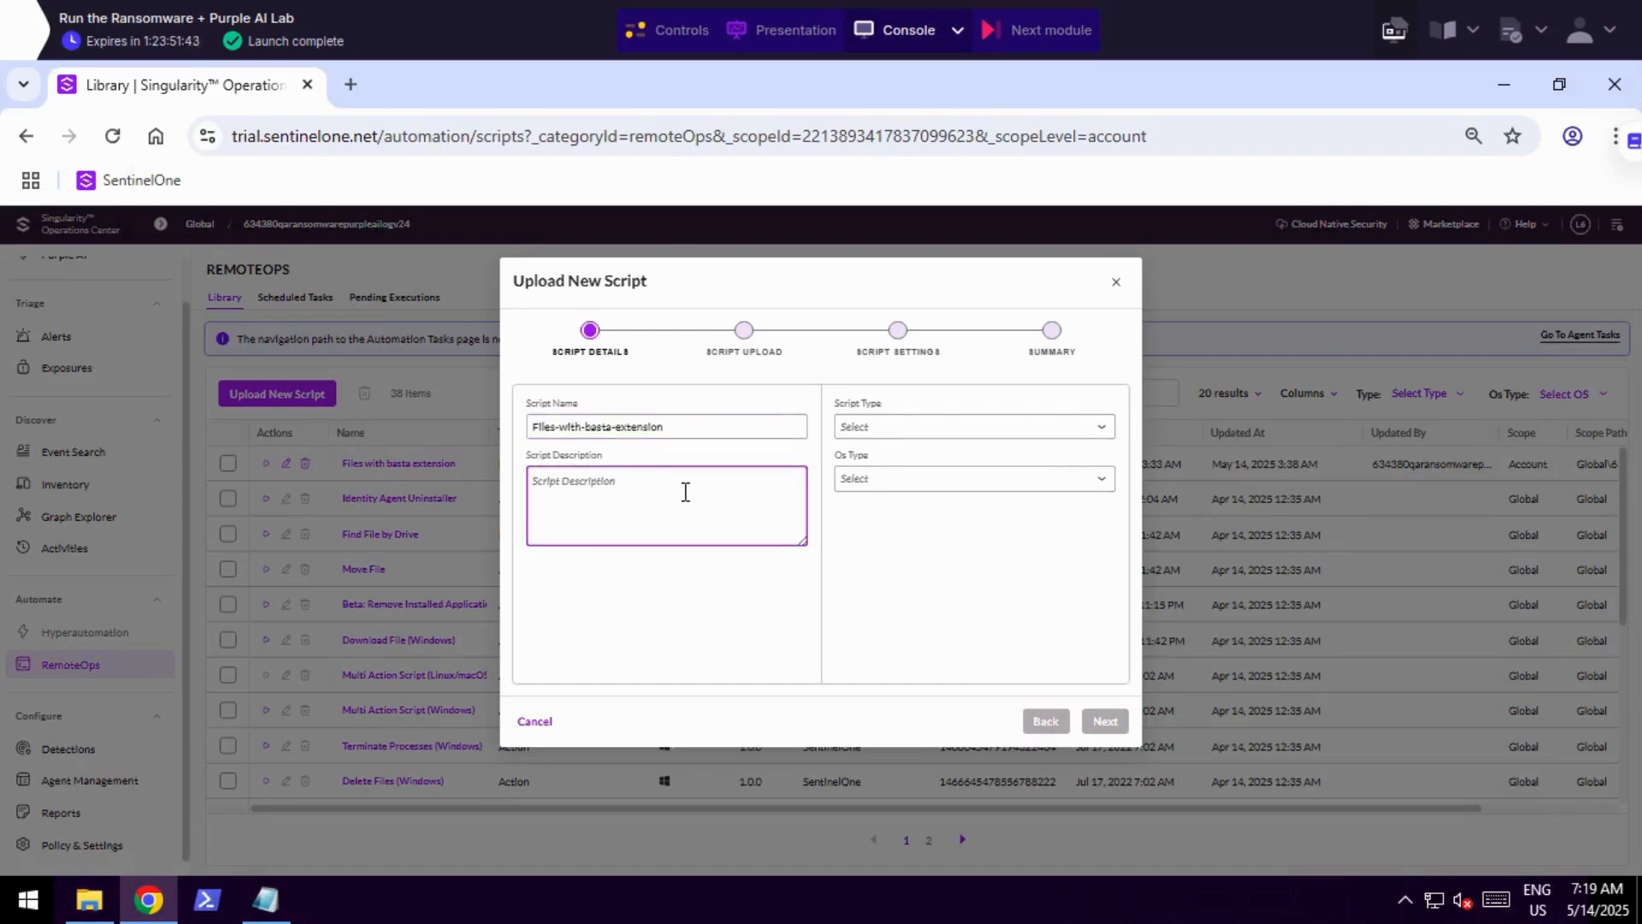
Set the script type to Data Collection and the OS type to Windows, and proceed to the script upload stage.
left_click(892, 431)
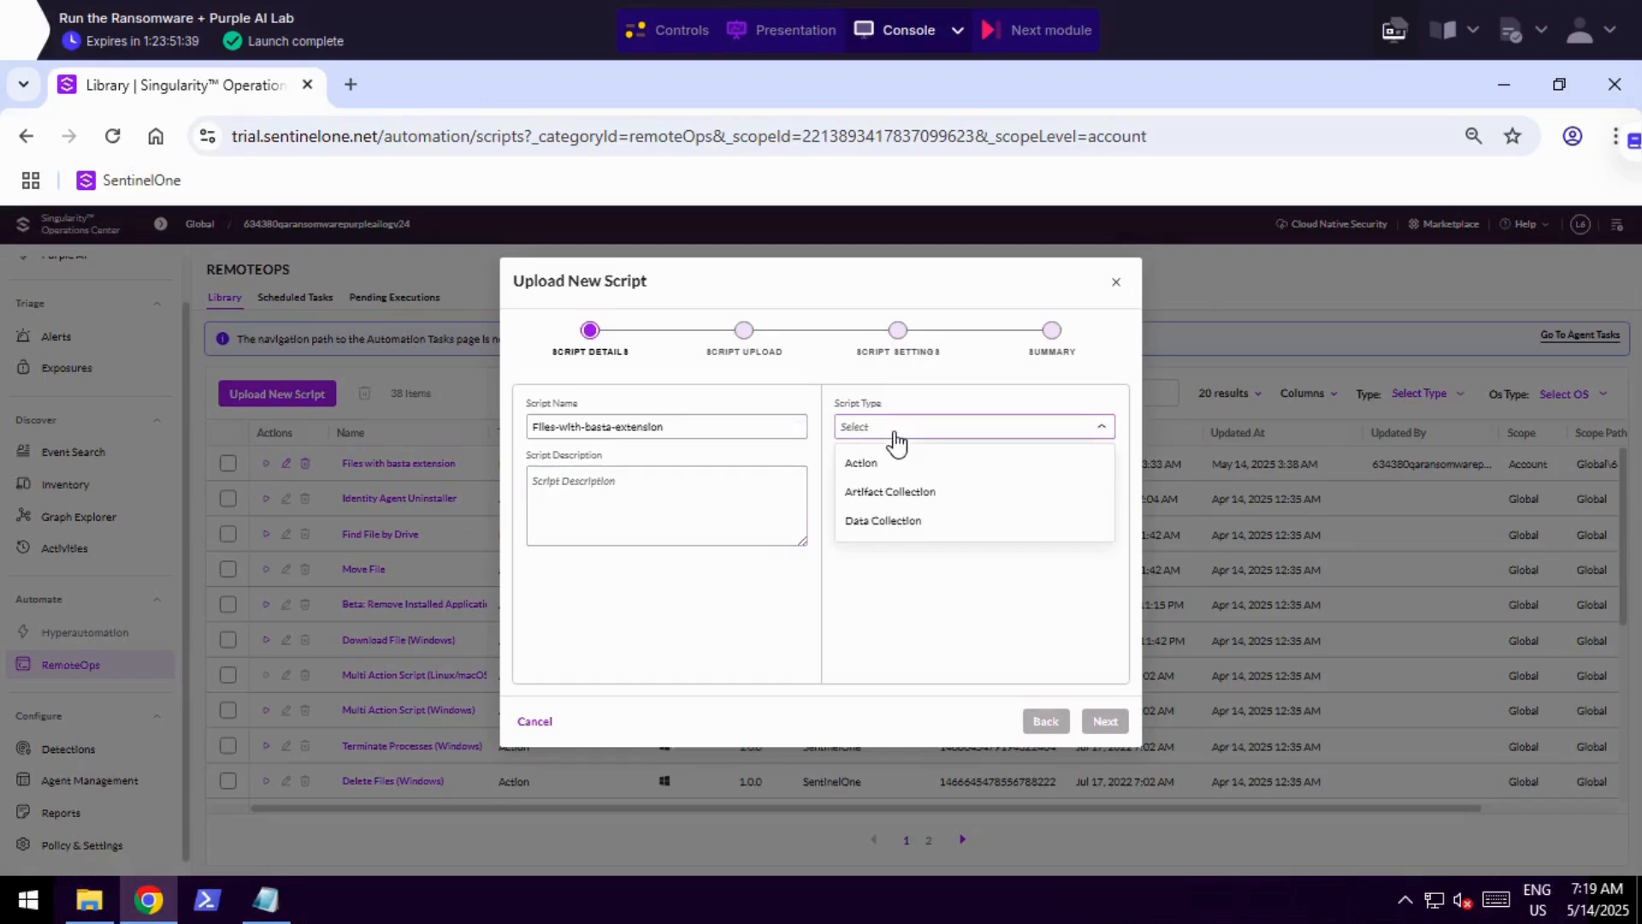
left_click(892, 523)
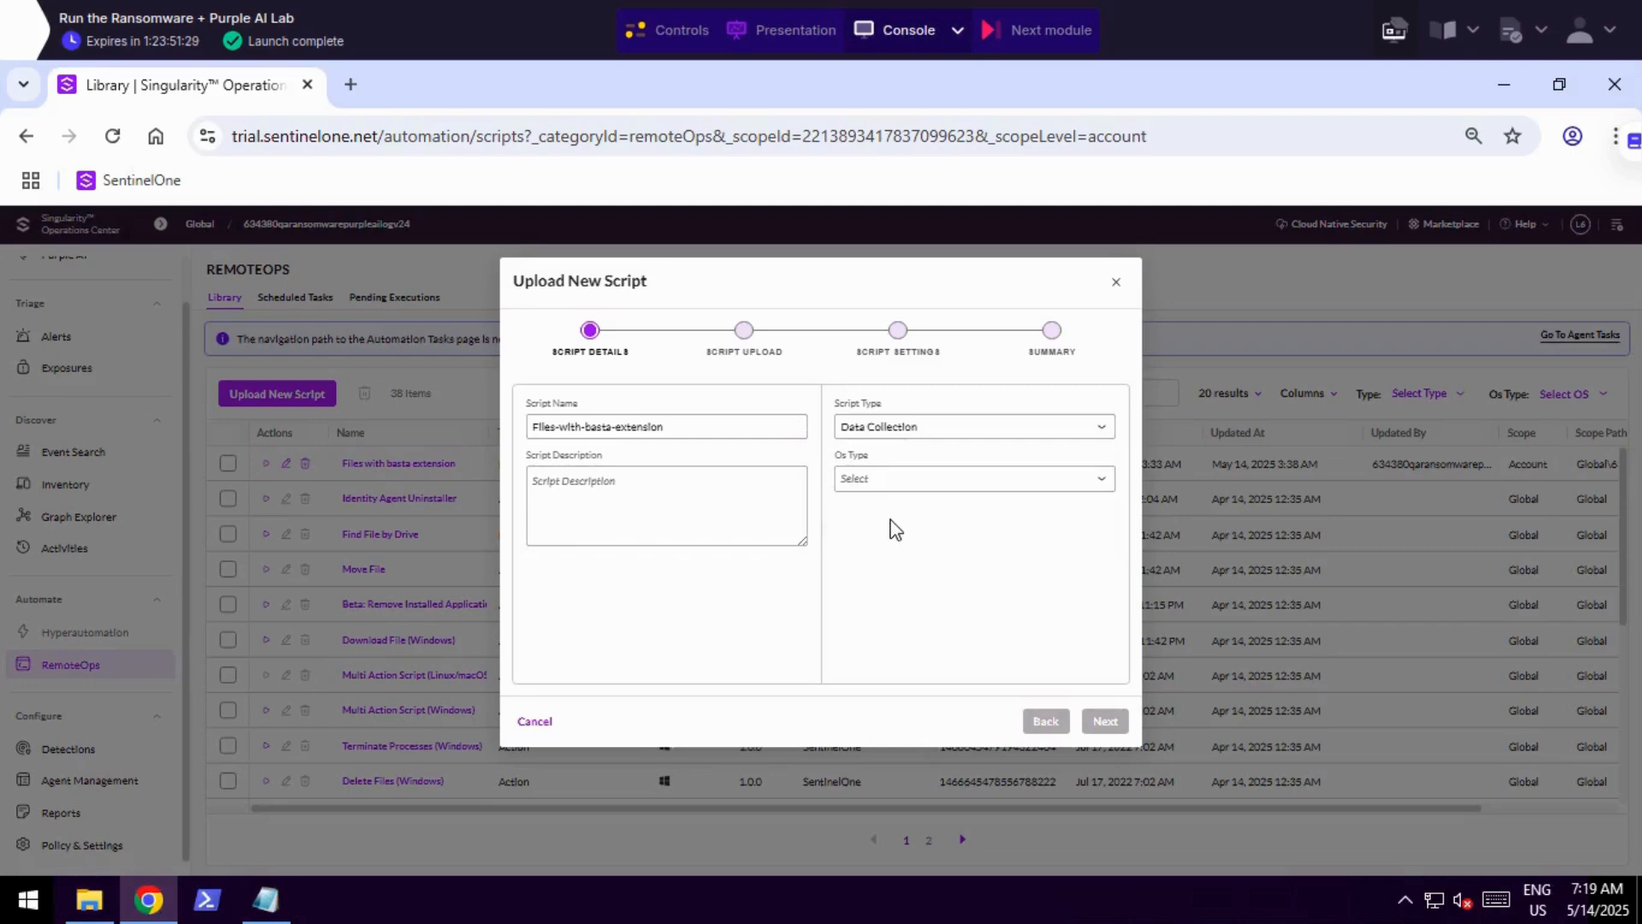
left_click(877, 481)
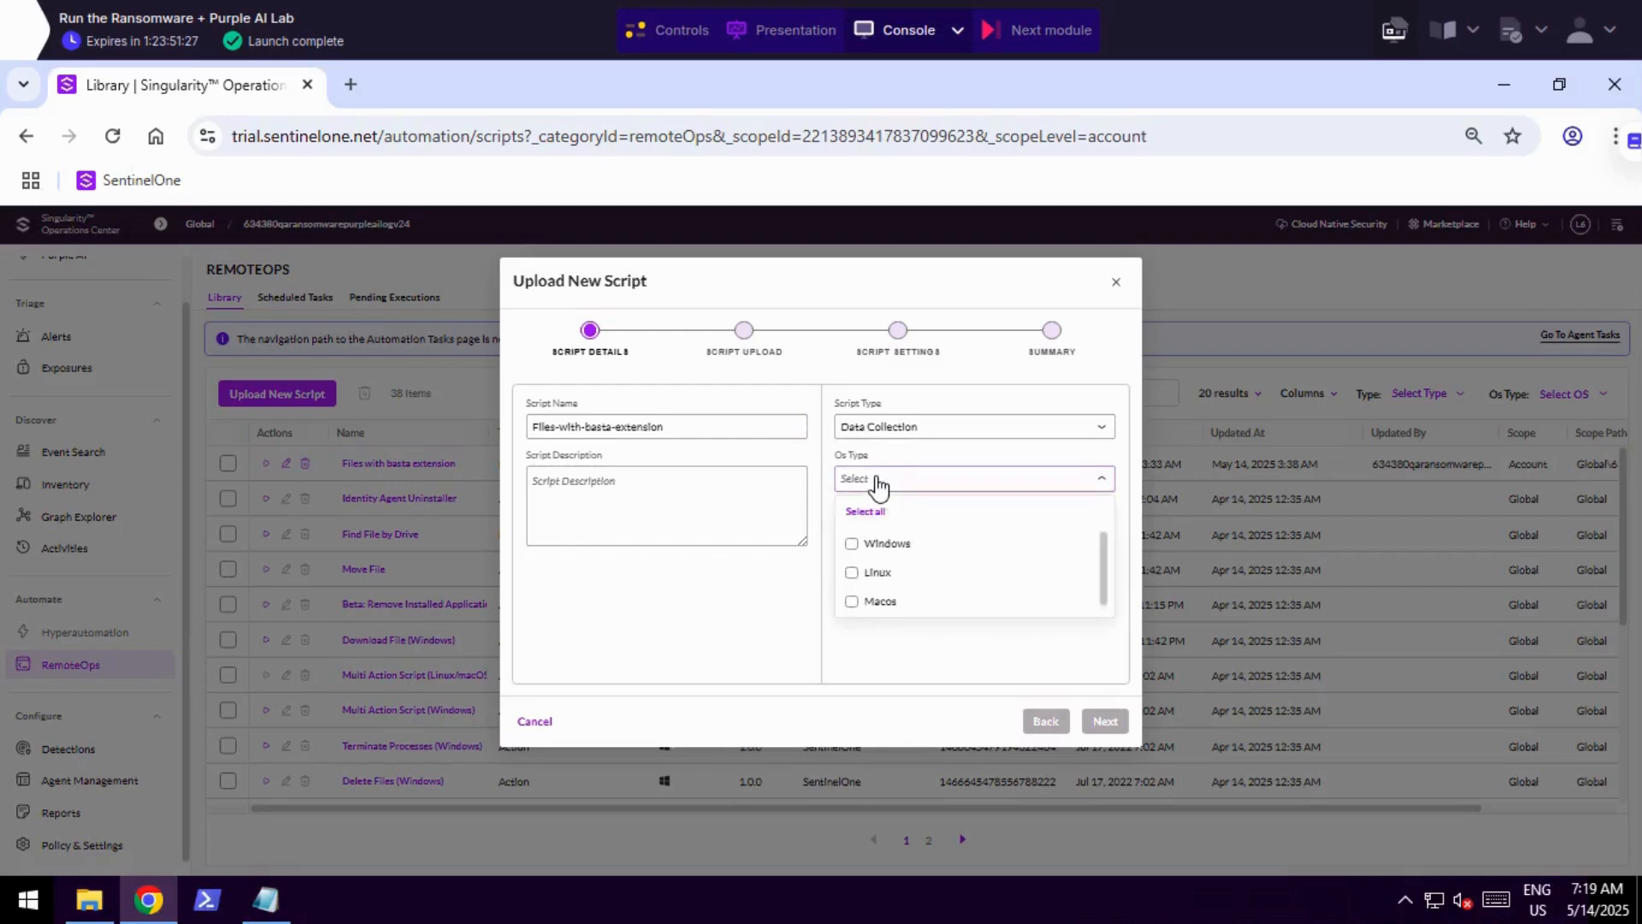
left_click(851, 545)
left_click(1105, 721)
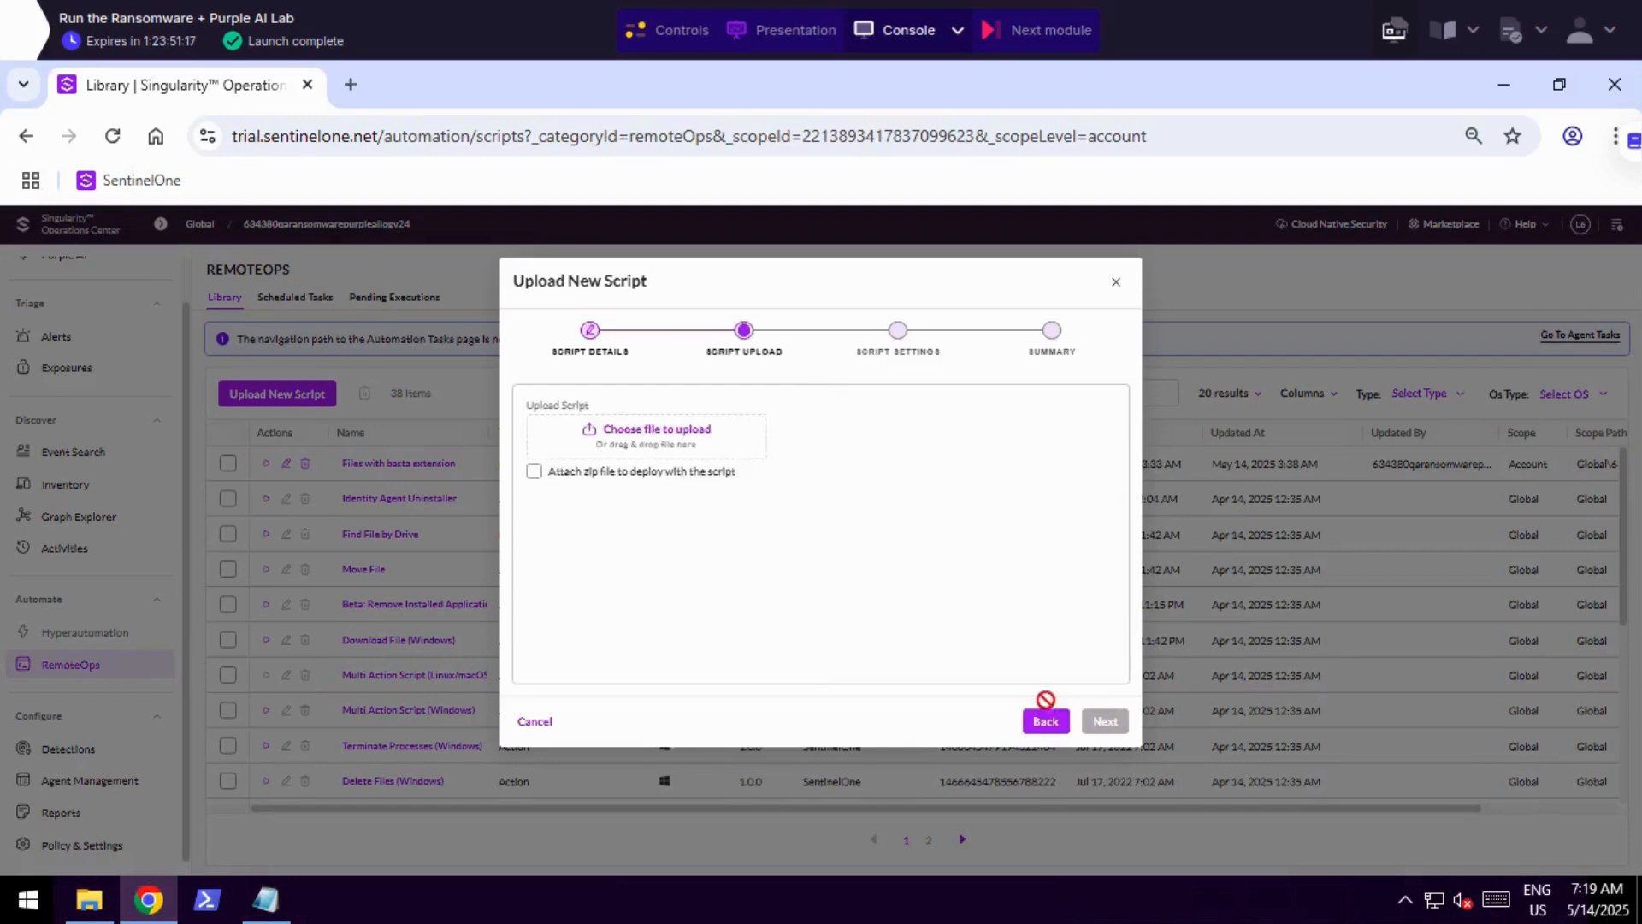
Begin choosing the script file to upload from the Documents folder.
left_click(639, 440)
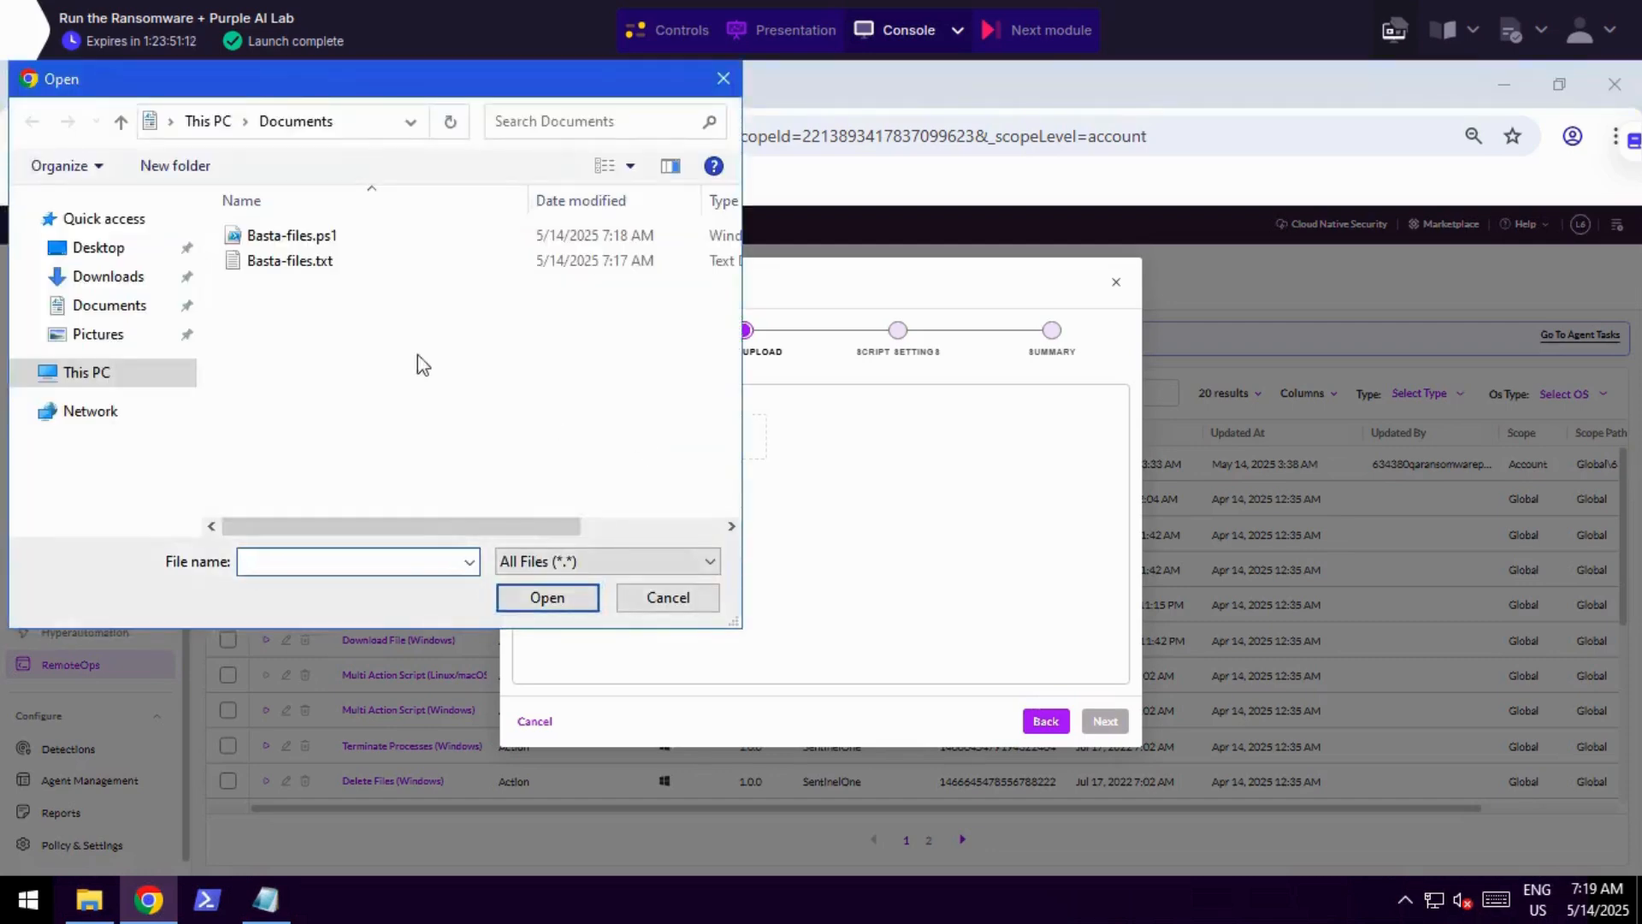
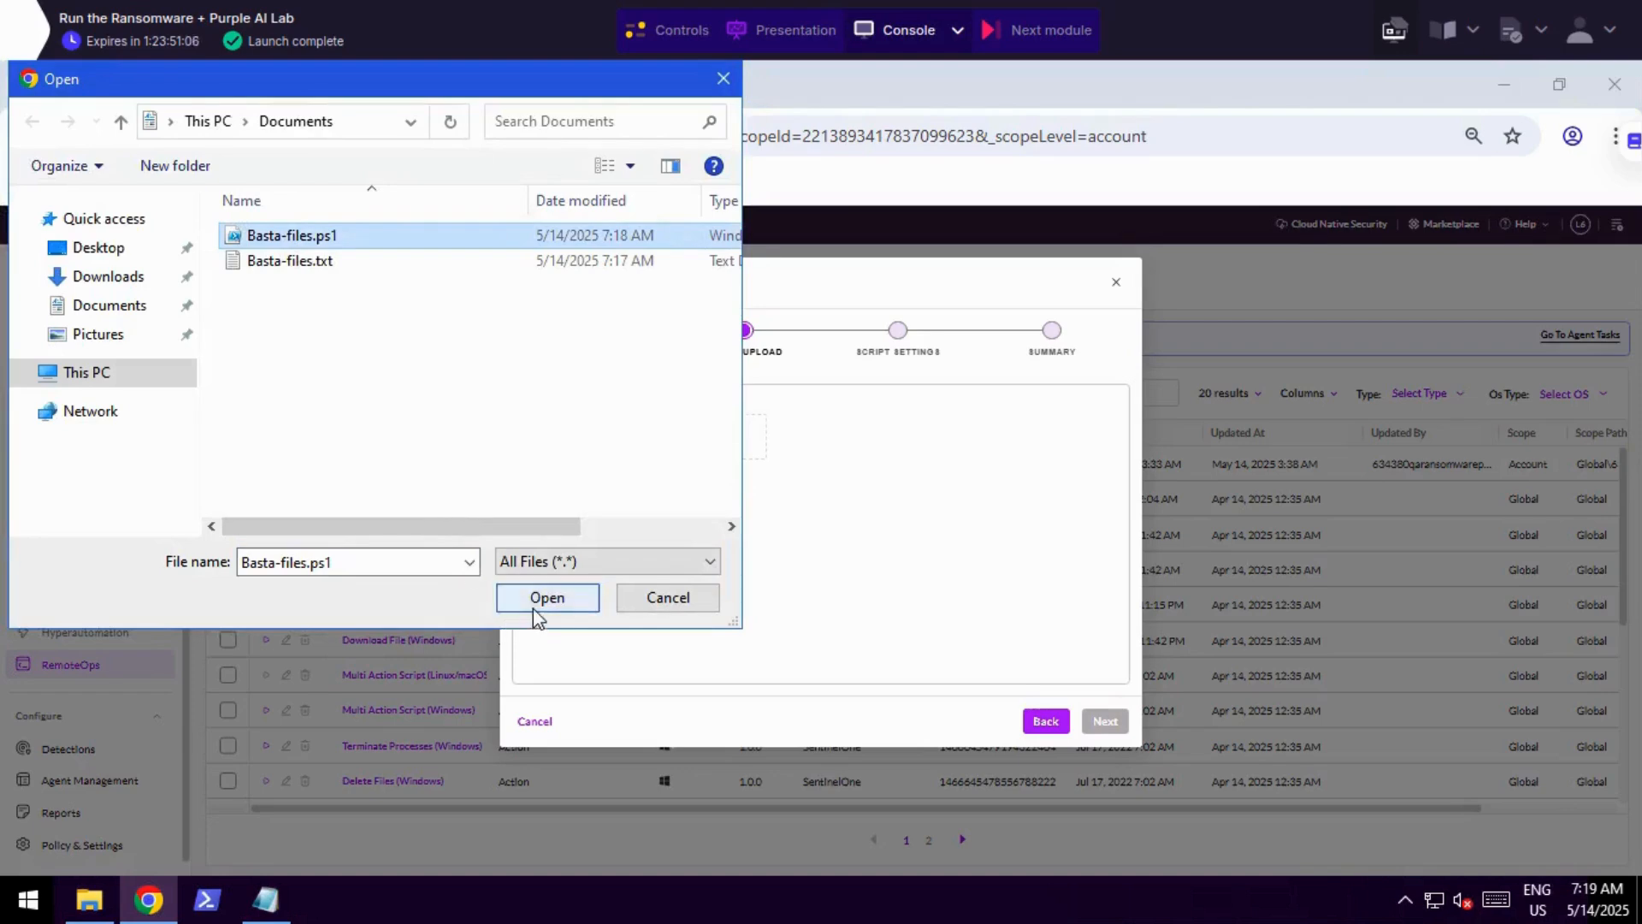
Upload Basta-files.ps1 with the default script settings, review the summary and submit the new script.
left_click(545, 598)
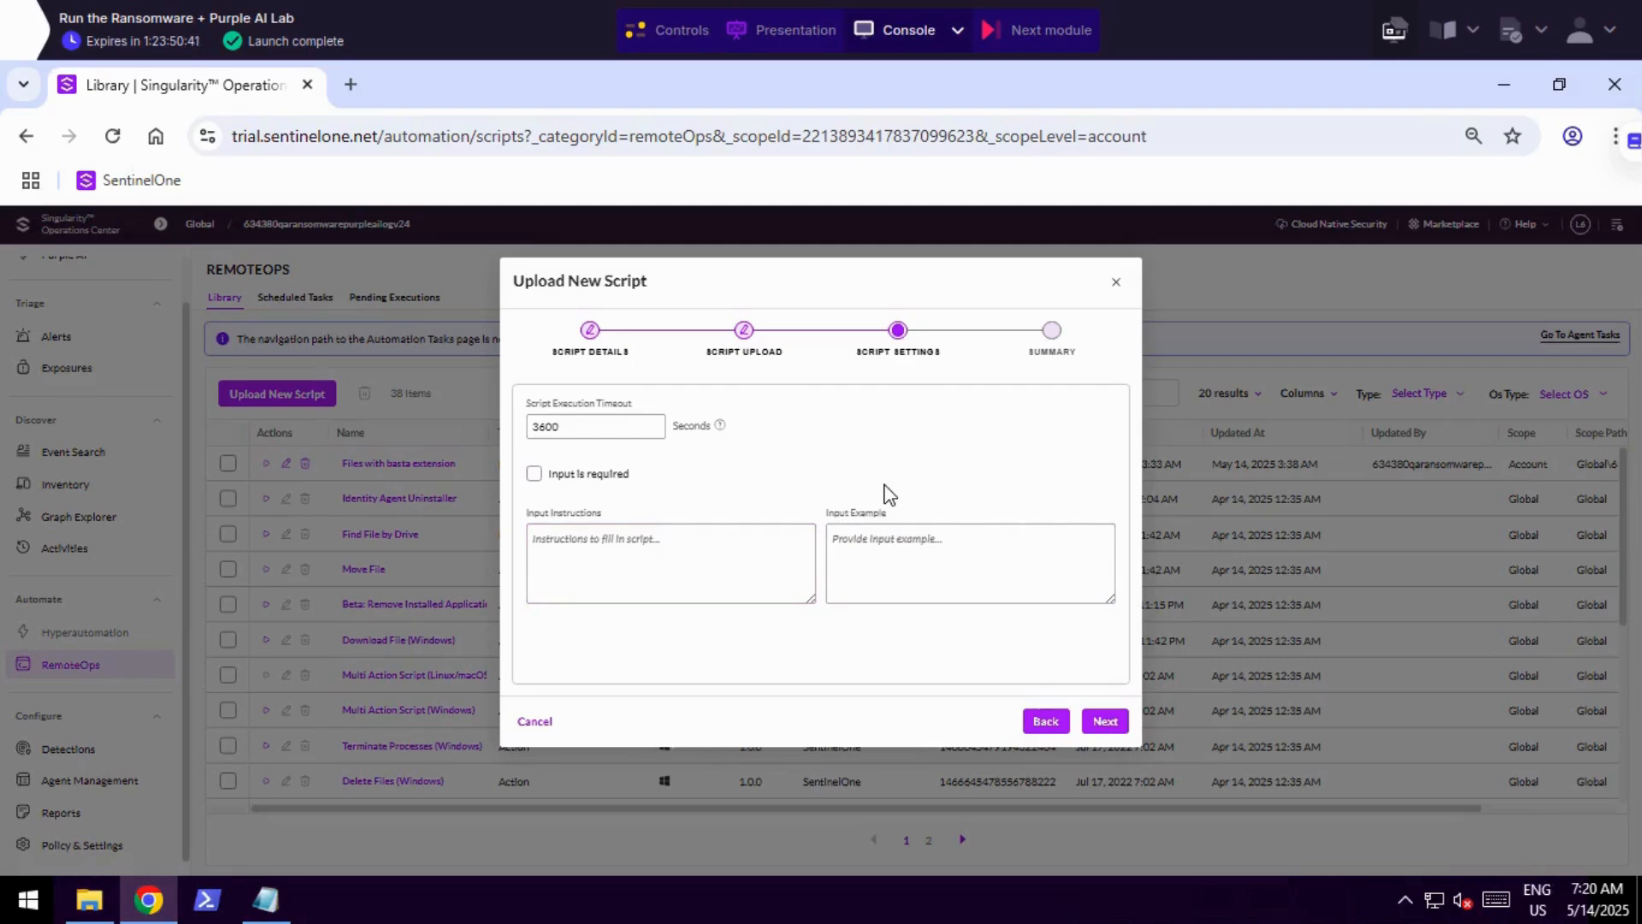
left_click(1105, 722)
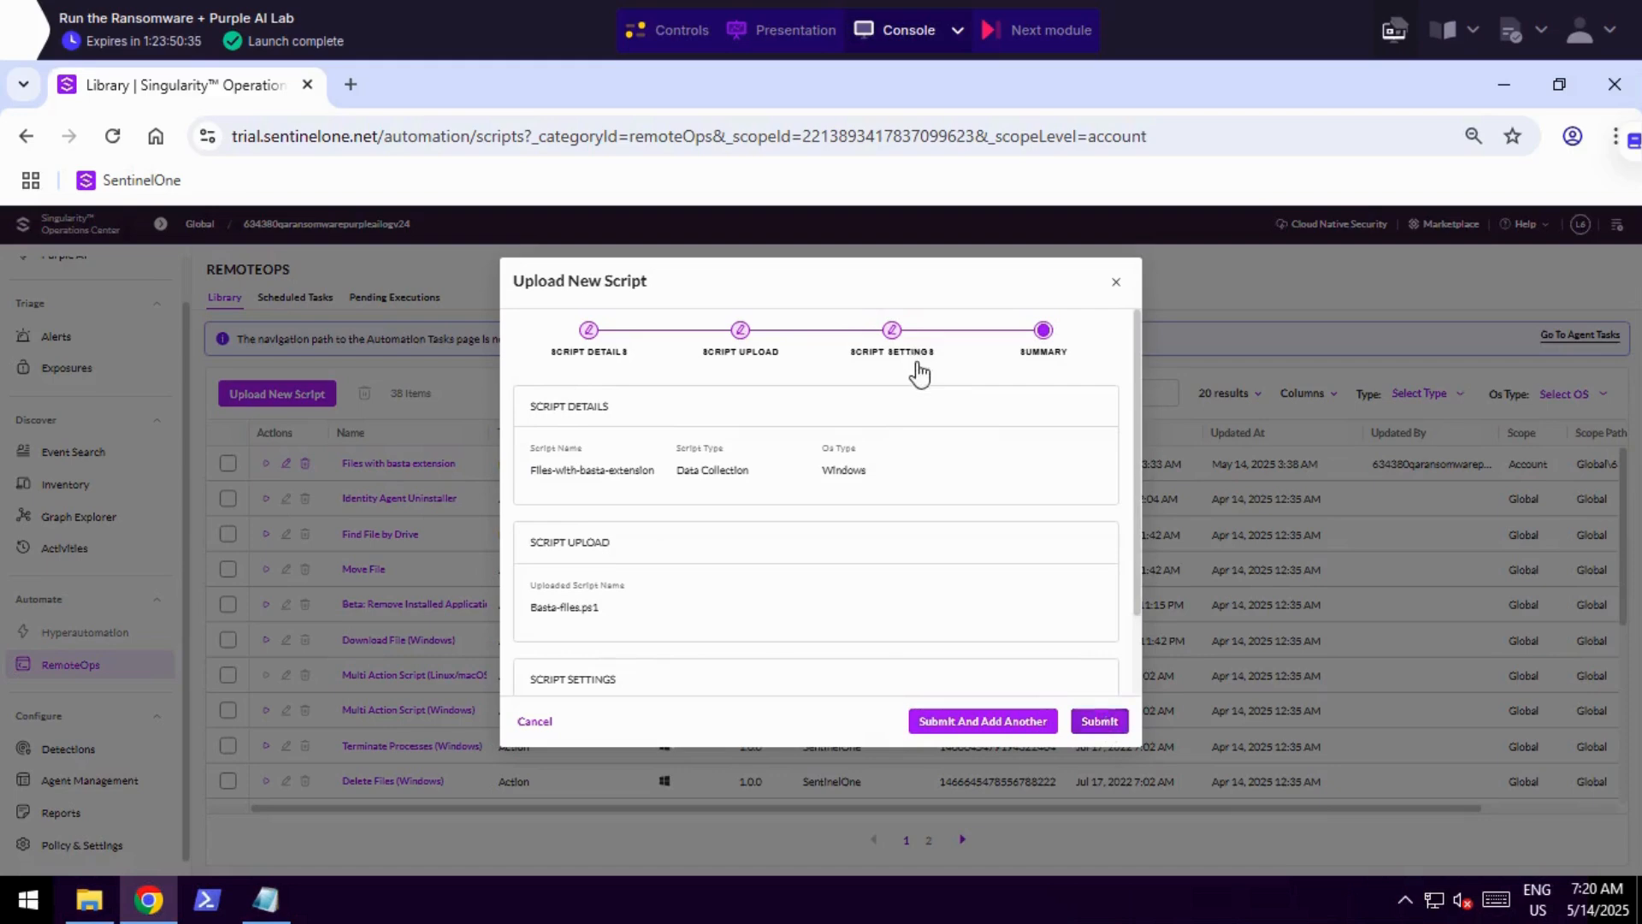
scroll(932, 461, "down", 2)
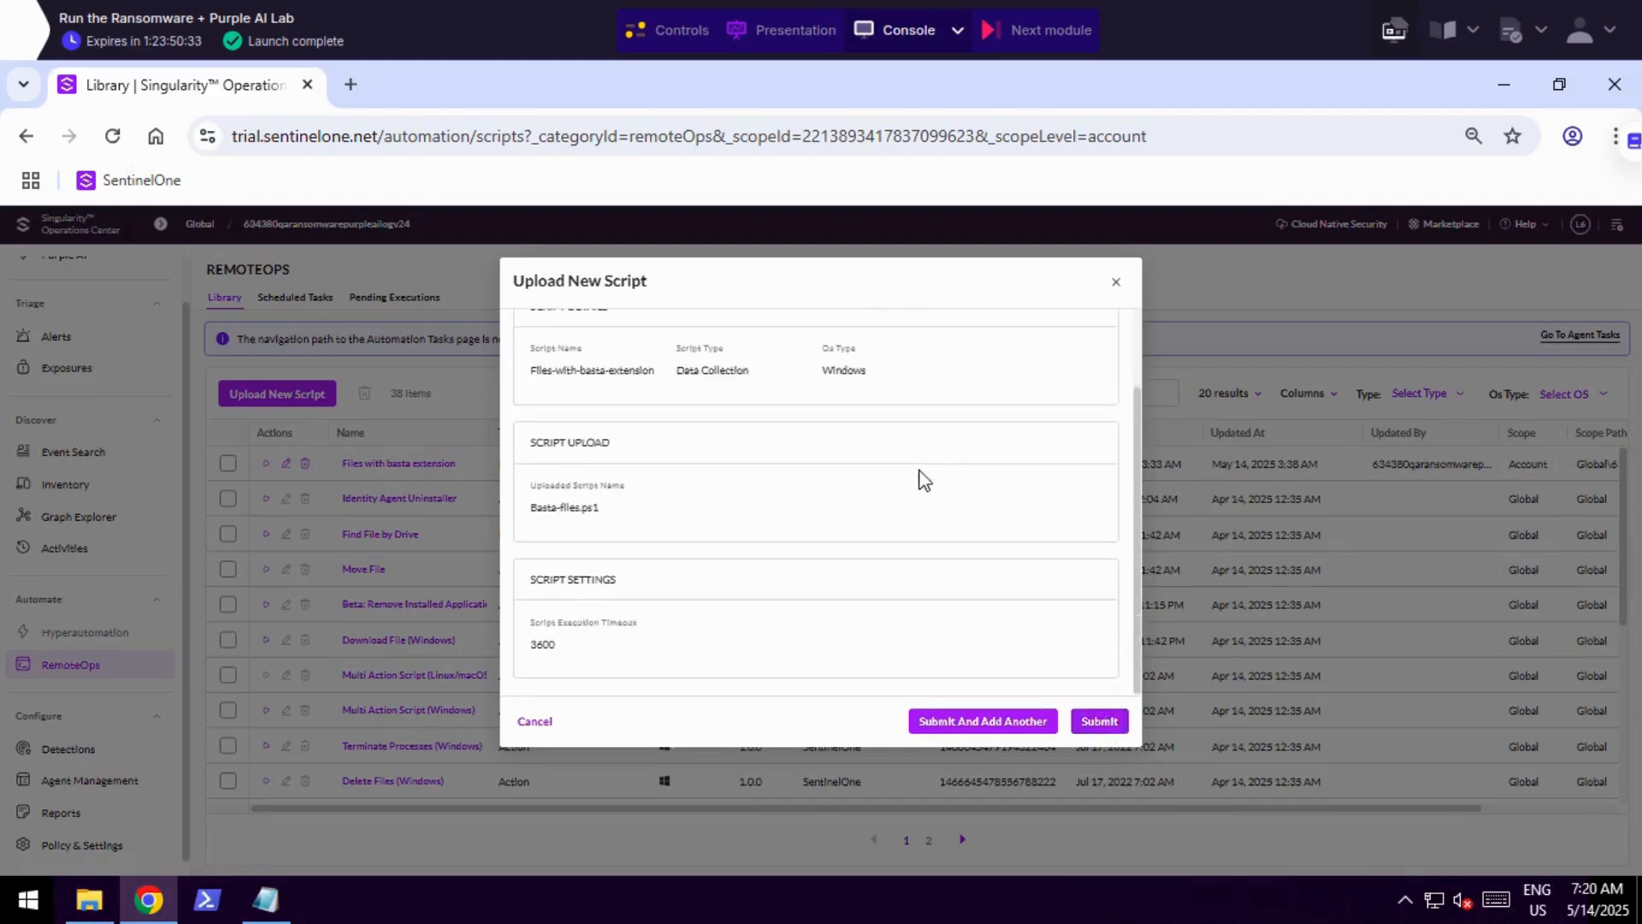
scroll(915, 492, "up", 2)
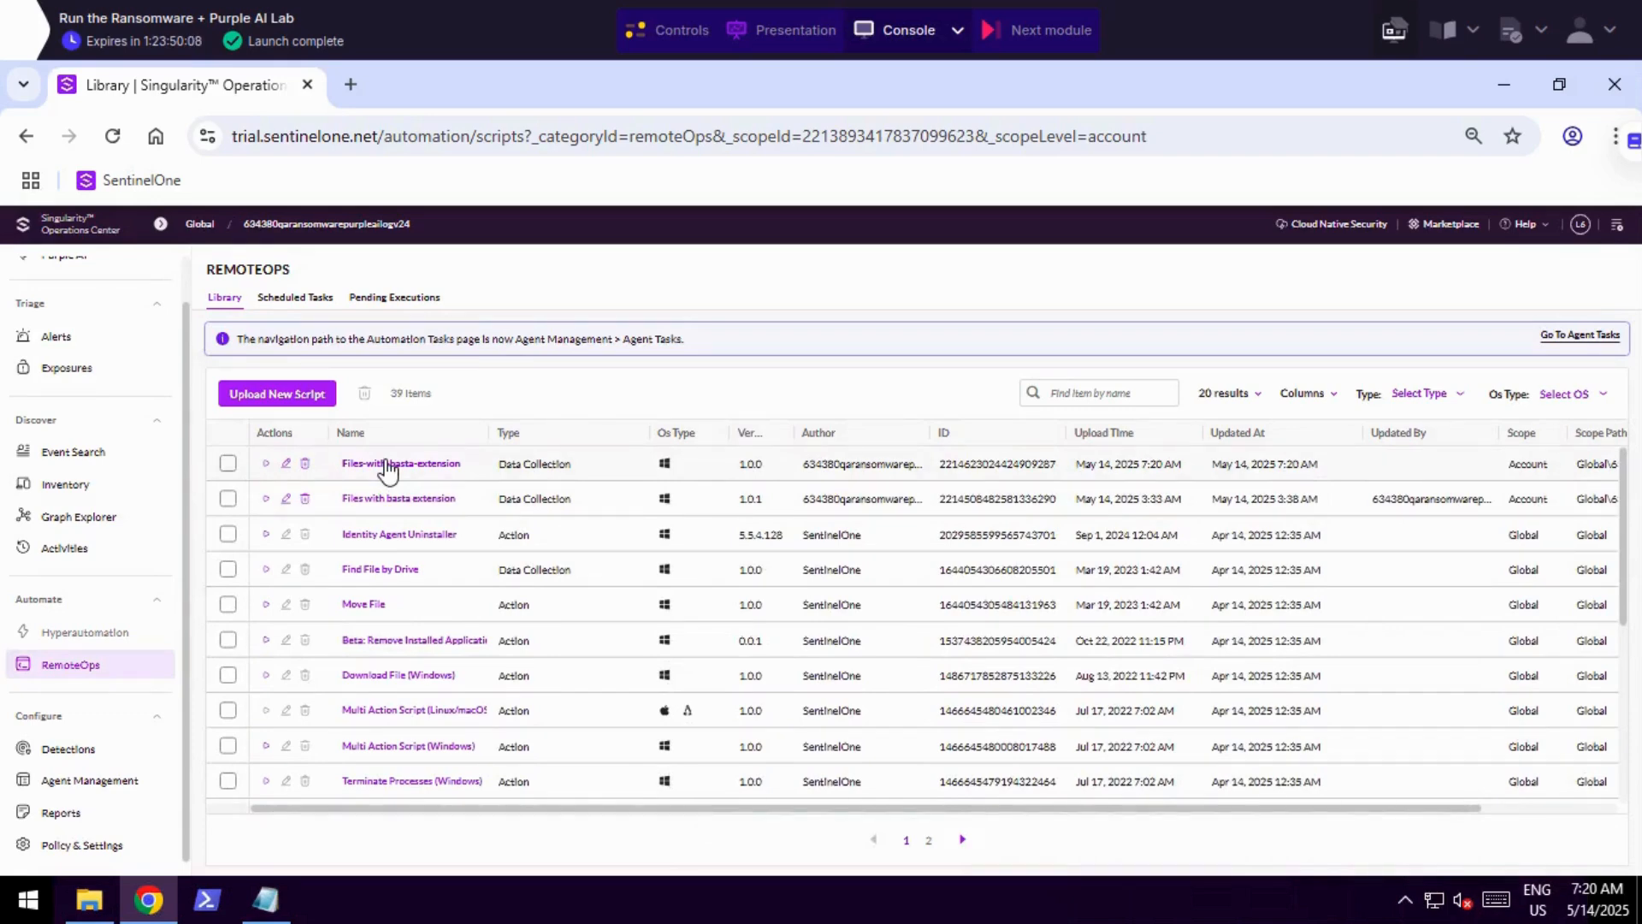
Configure a run of the Files-with-basta-extension script with Singularity Operation Center as the output destination.
left_click(387, 464)
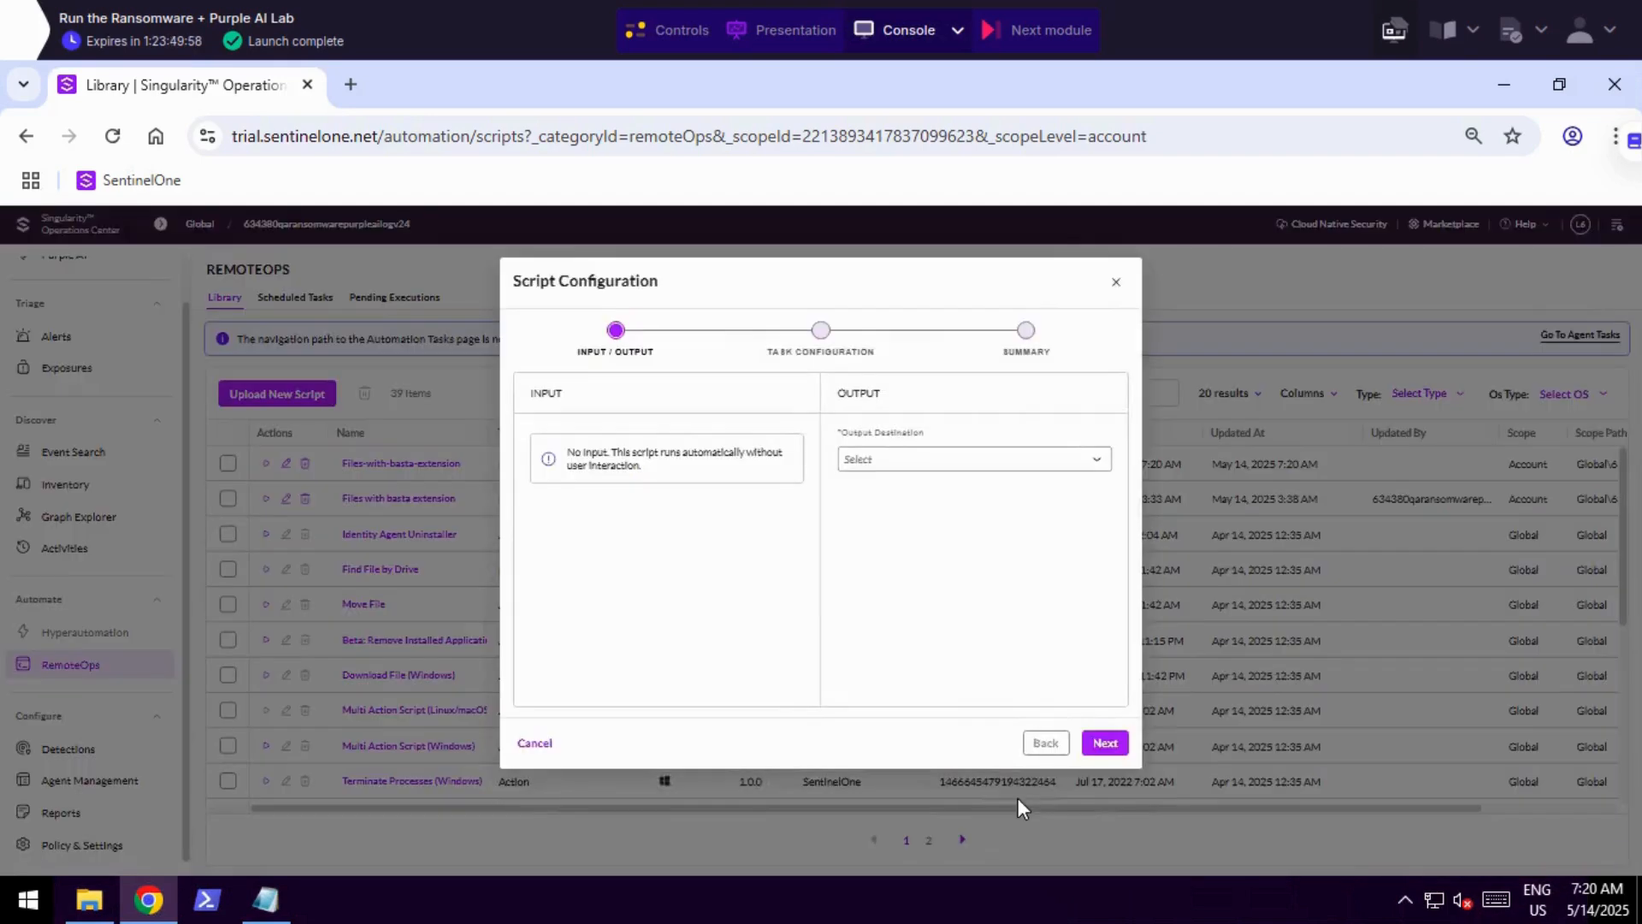
left_click(904, 467)
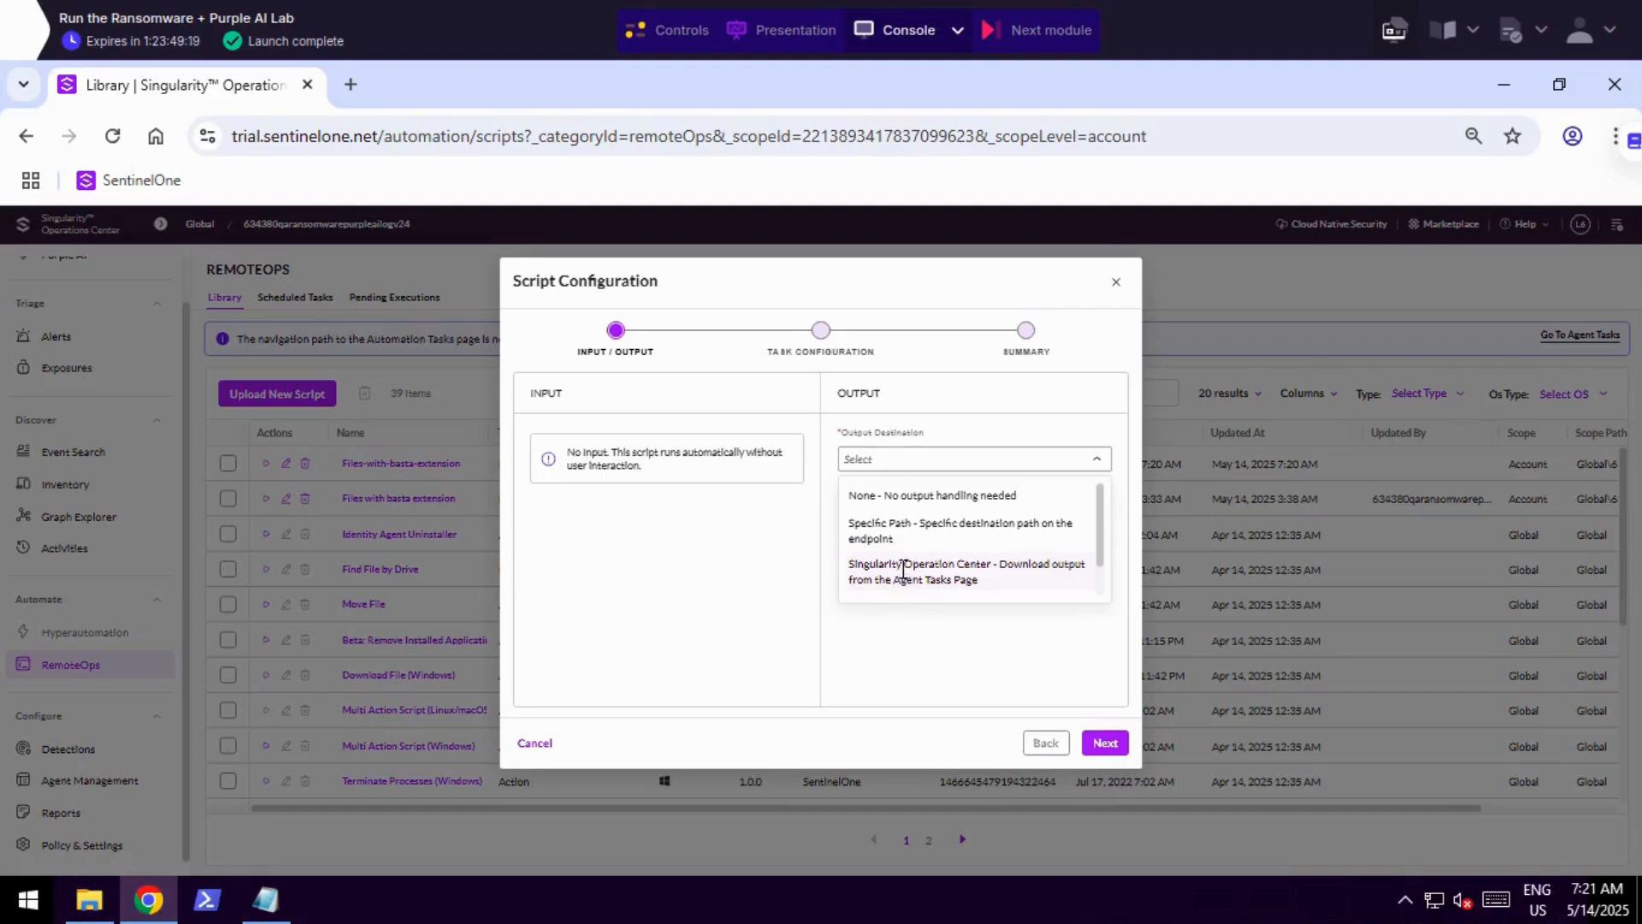
left_click(896, 568)
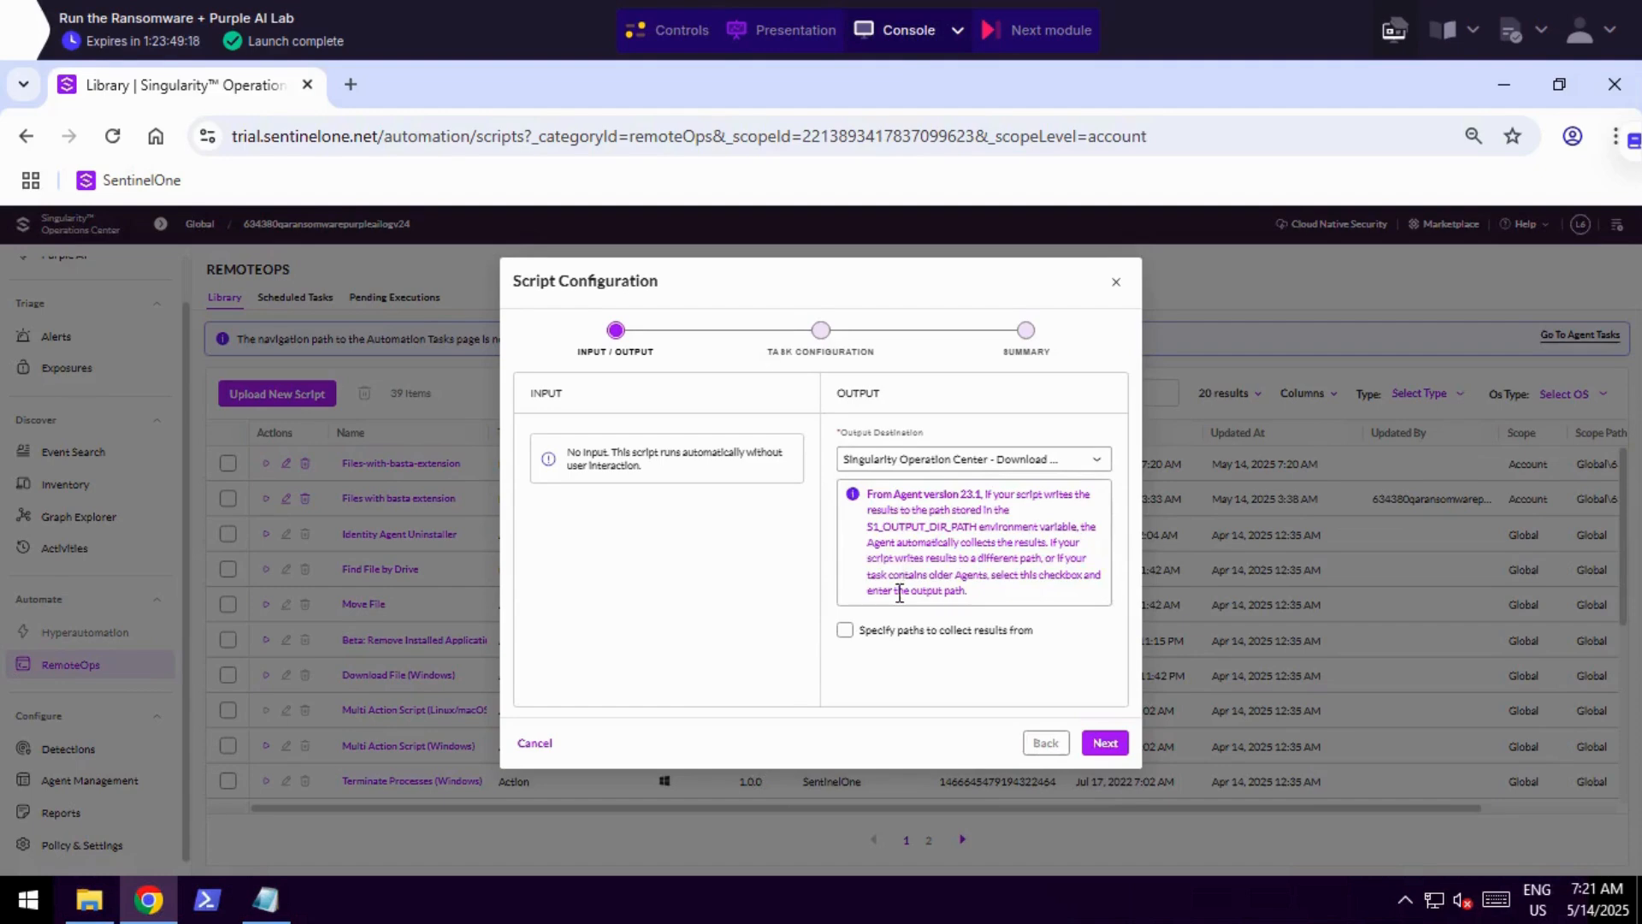
Specify C:\Users\Administrator\Documents\BastaFilesList.txt as the path to collect results from, and proceed to the task configuration.
left_click(845, 630)
scroll(872, 650, "down", 1)
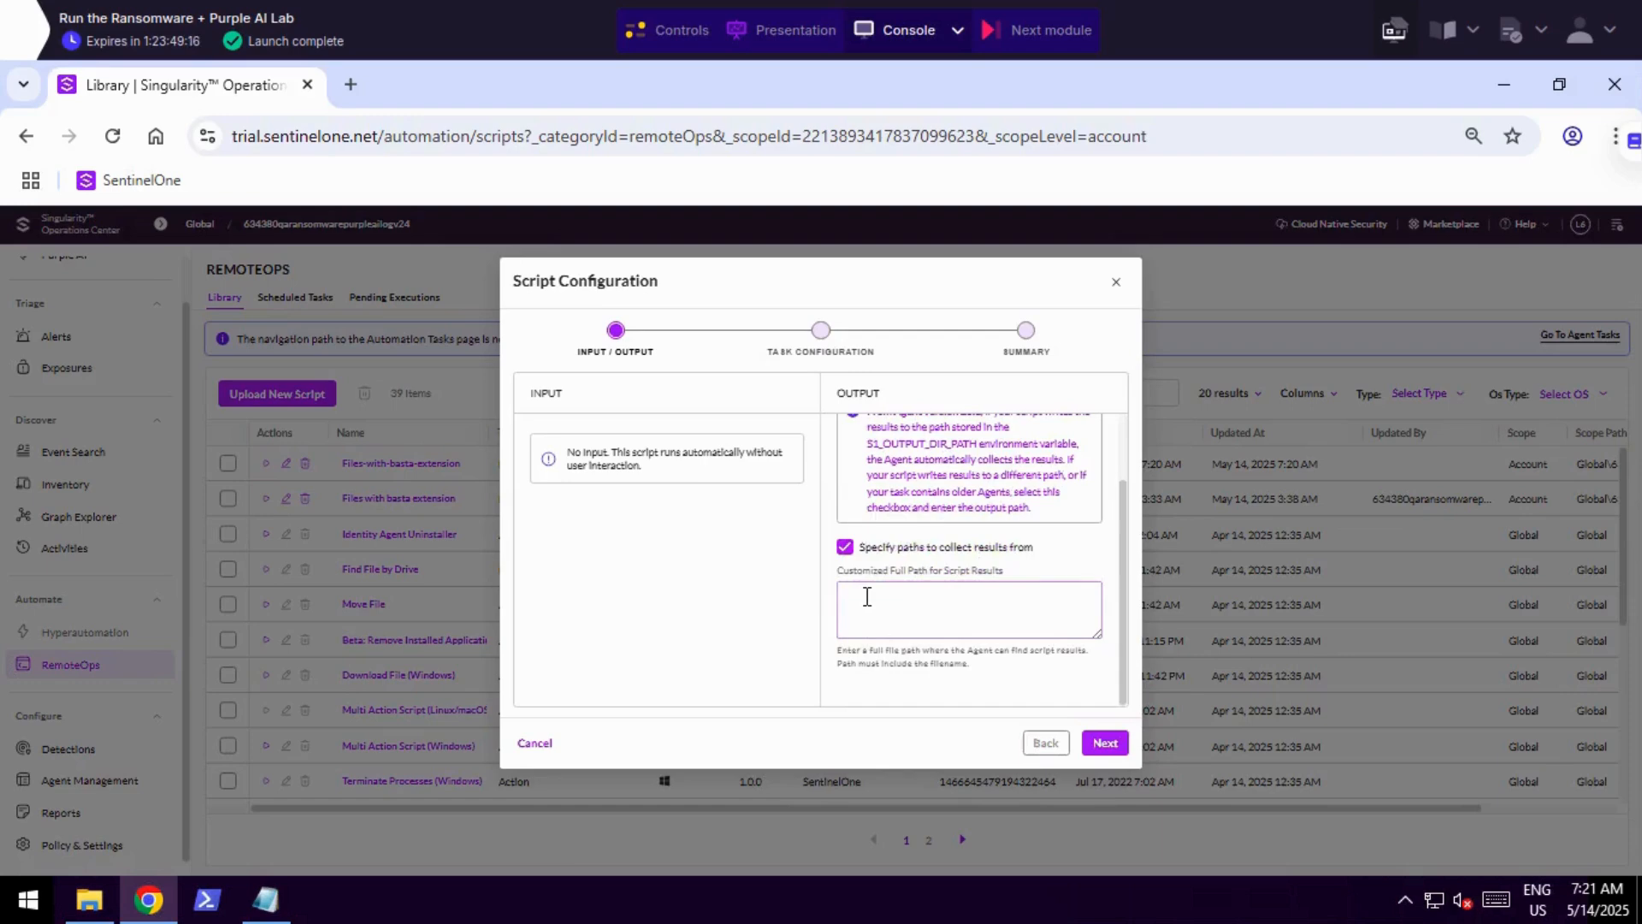
left_click(866, 596)
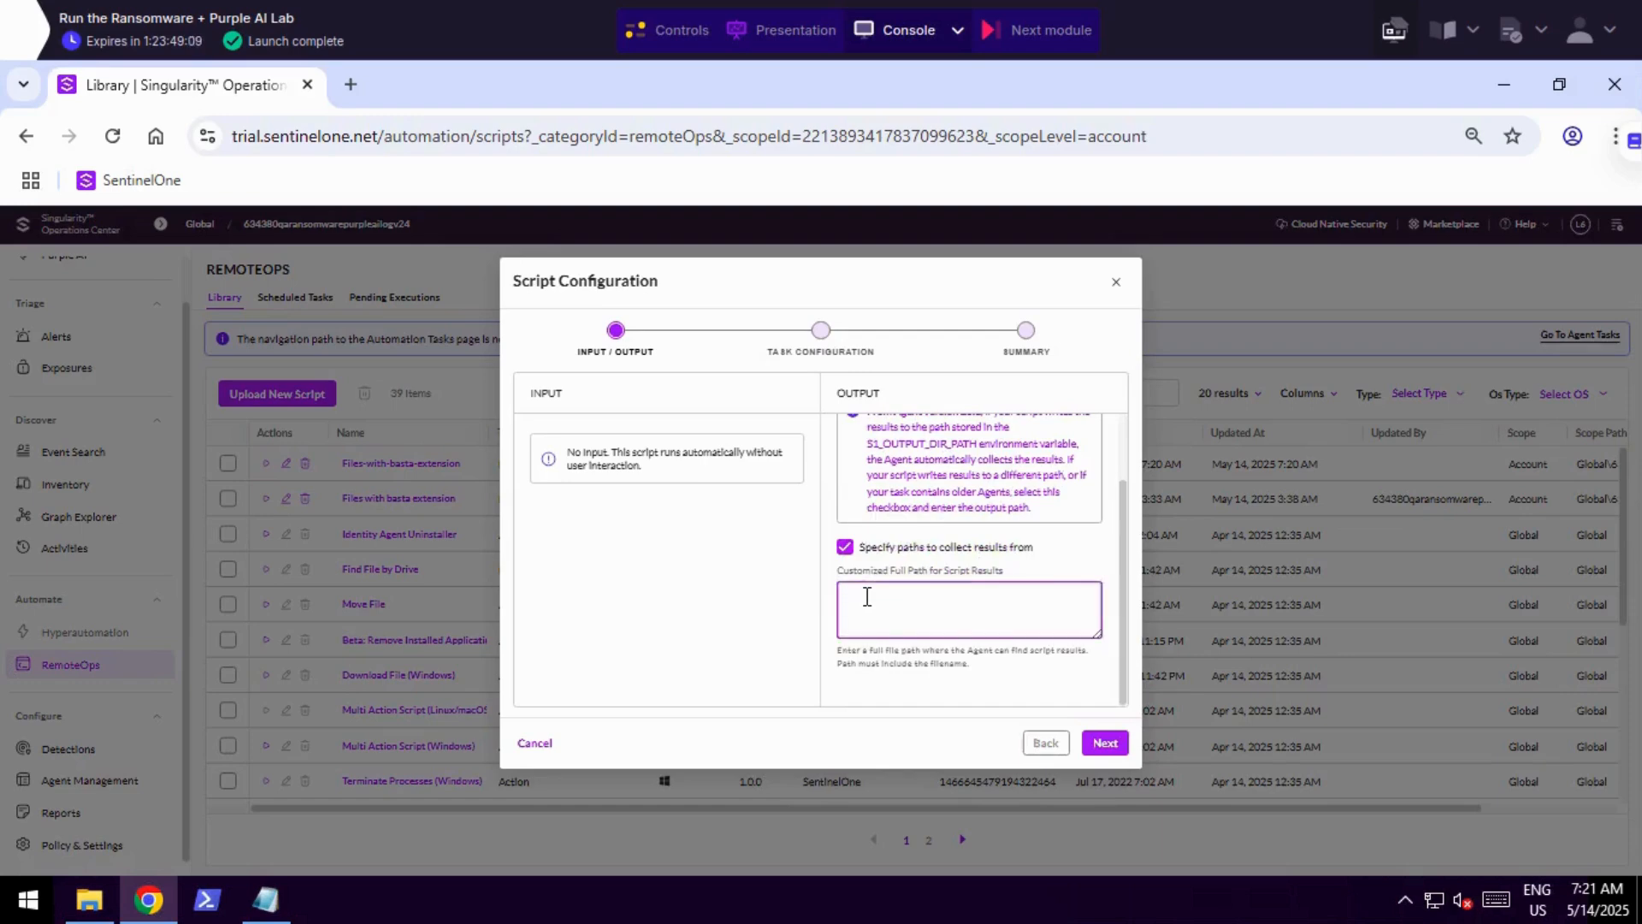
type("C:\\Users\\Administrator\\Documents\\BastaFilesList.txt")
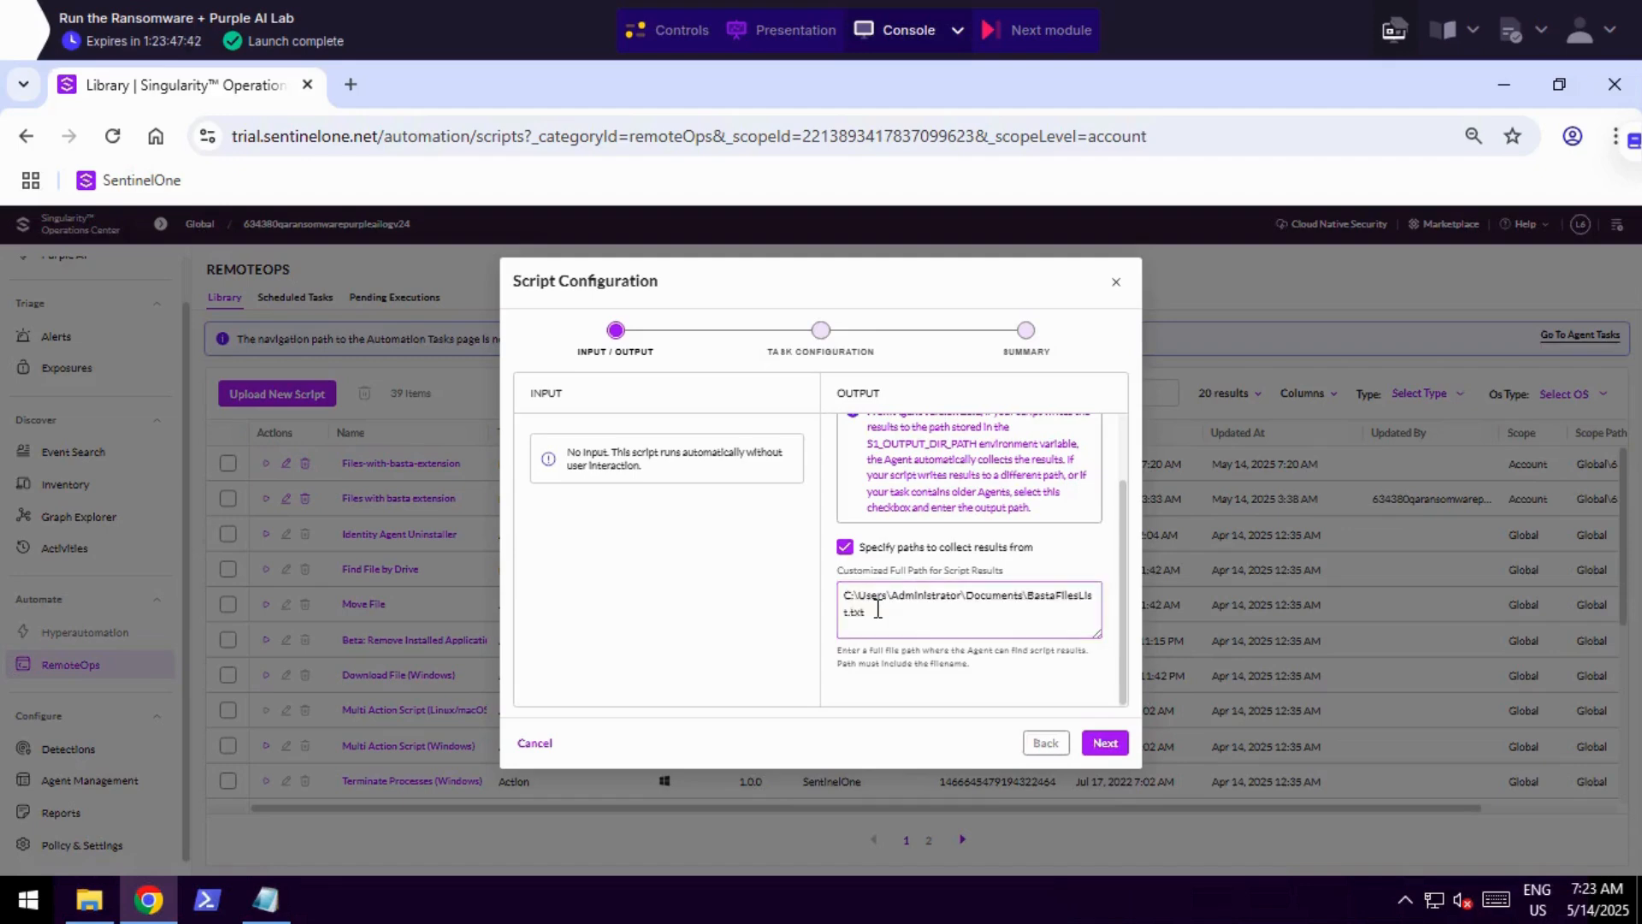
left_click_drag(844, 594, 872, 608)
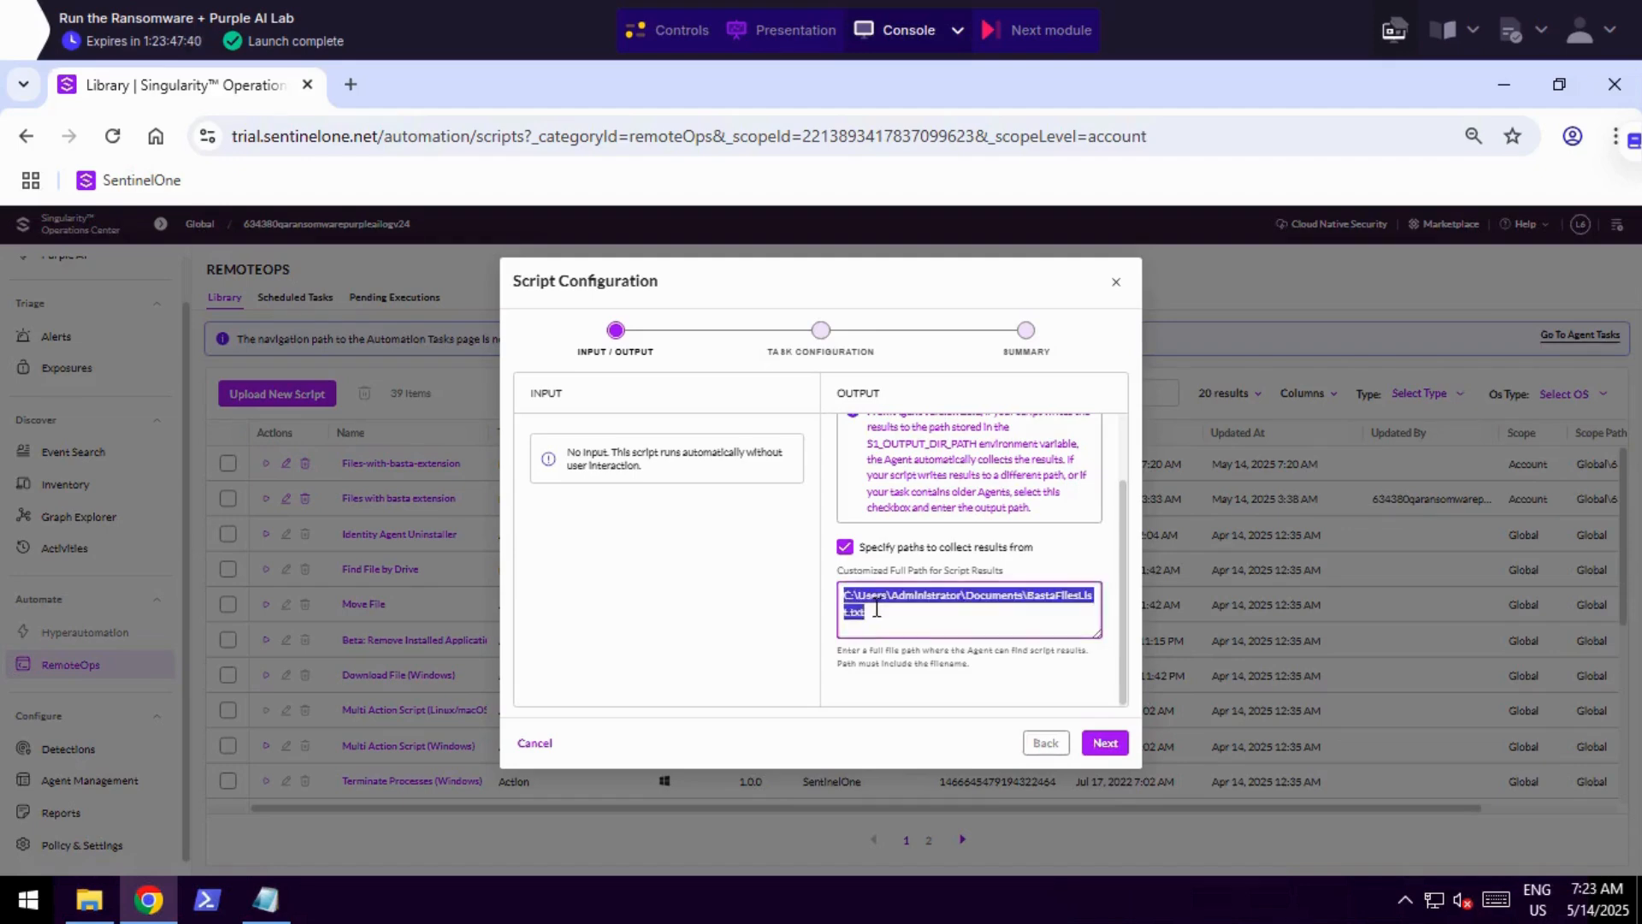
left_click(872, 608)
left_click(1106, 744)
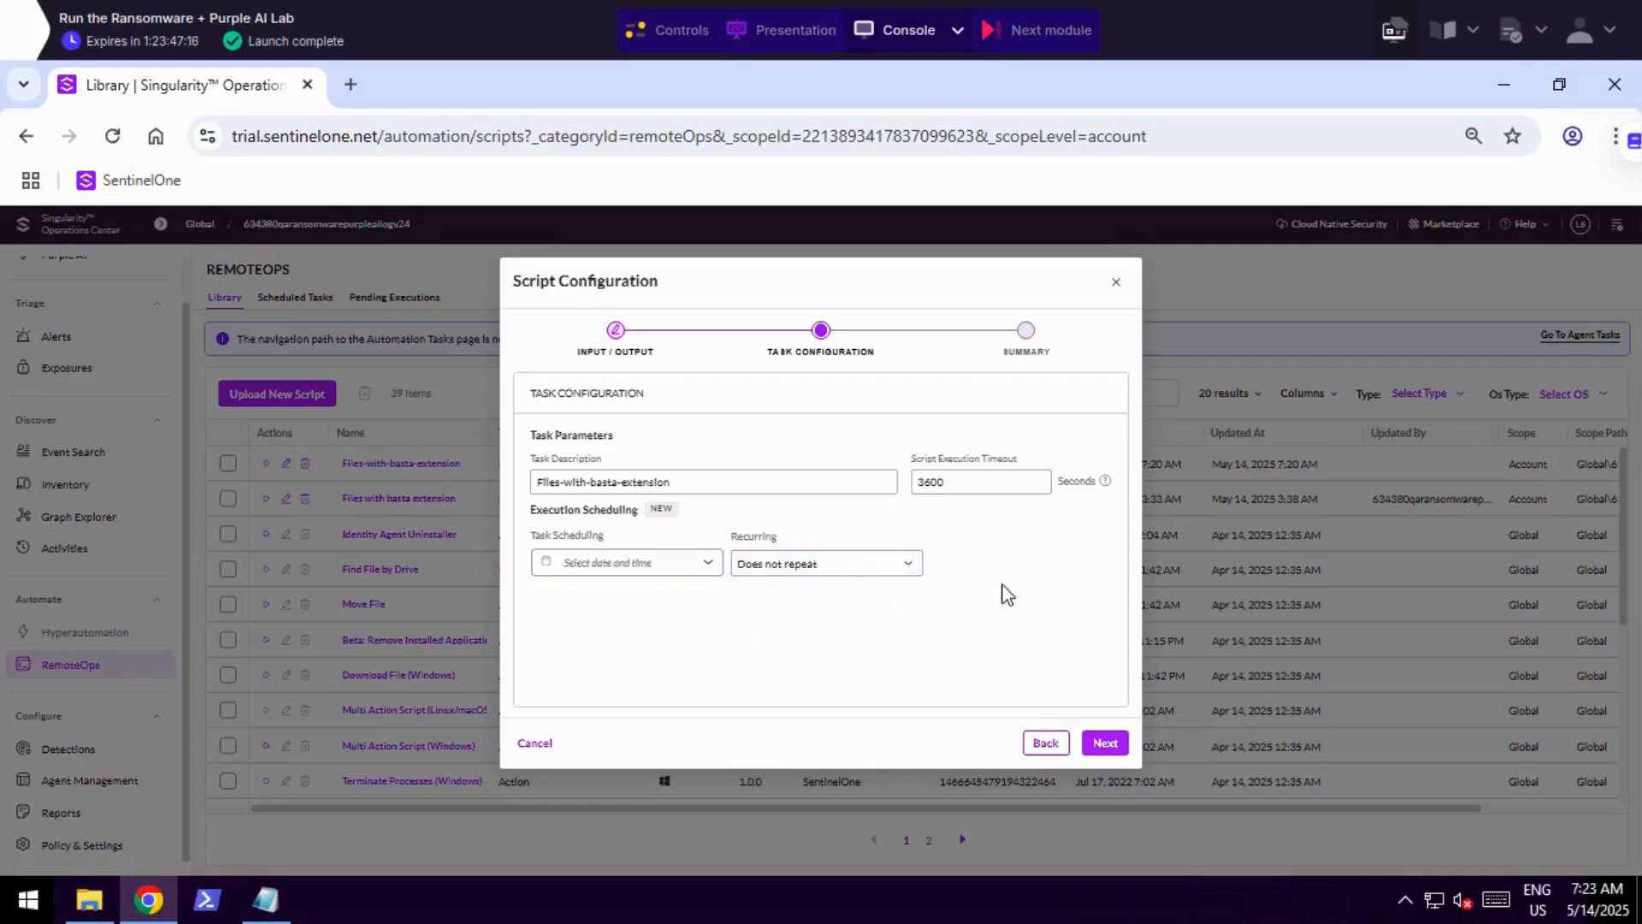
Keep the default task configuration, review the run summary and submit the script to the endpoint.
left_click(1104, 742)
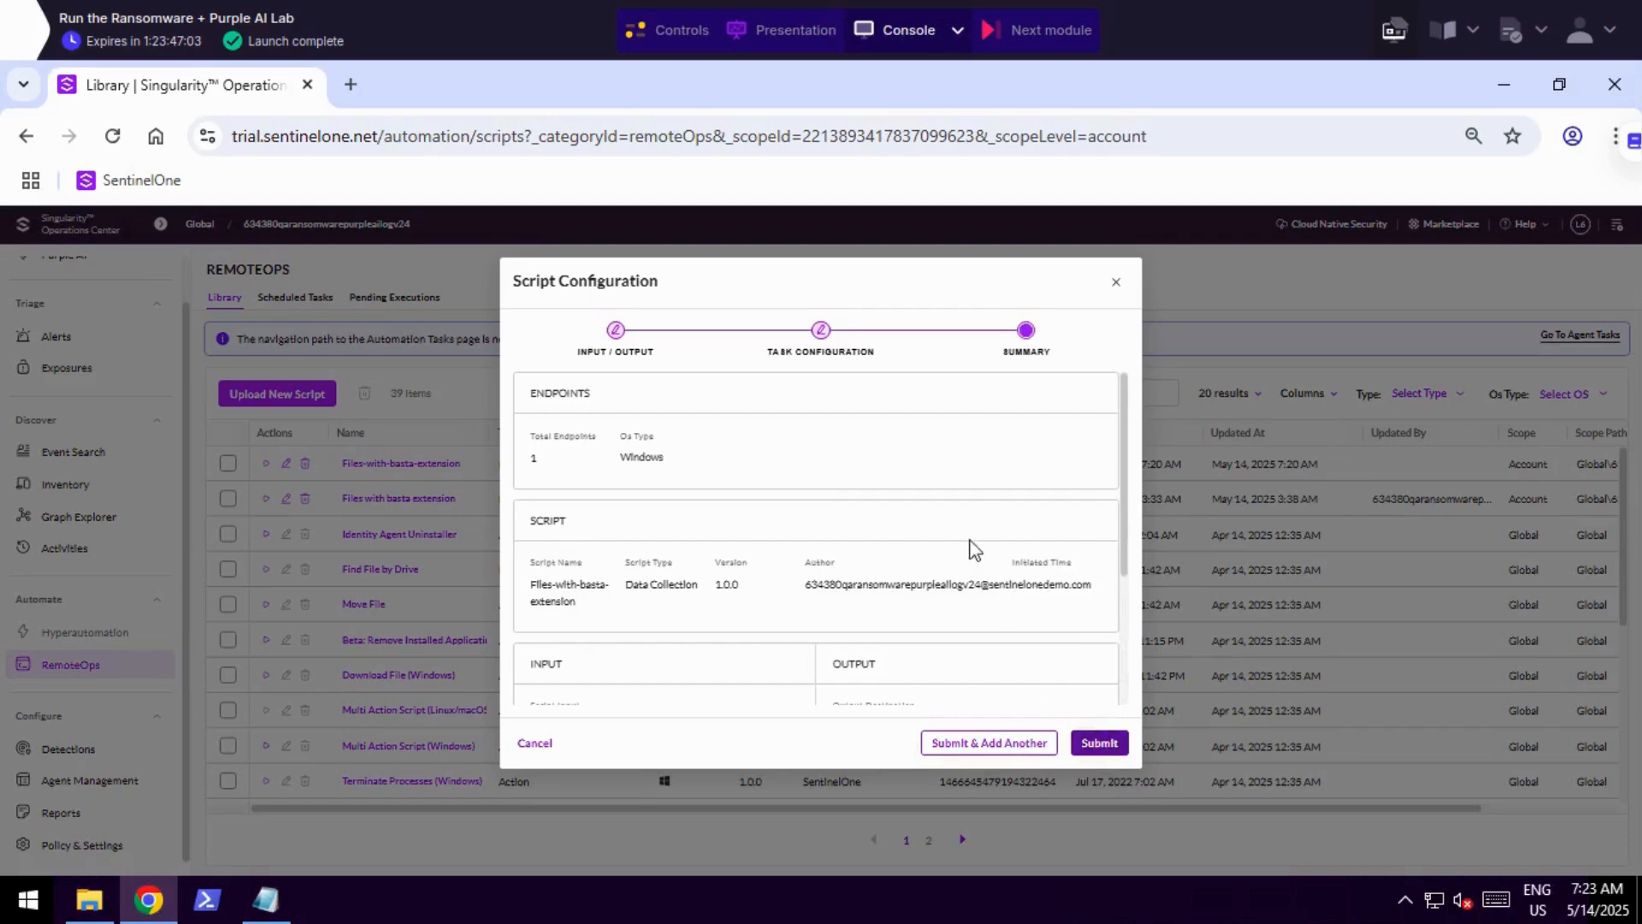
scroll(867, 522, "down", 5)
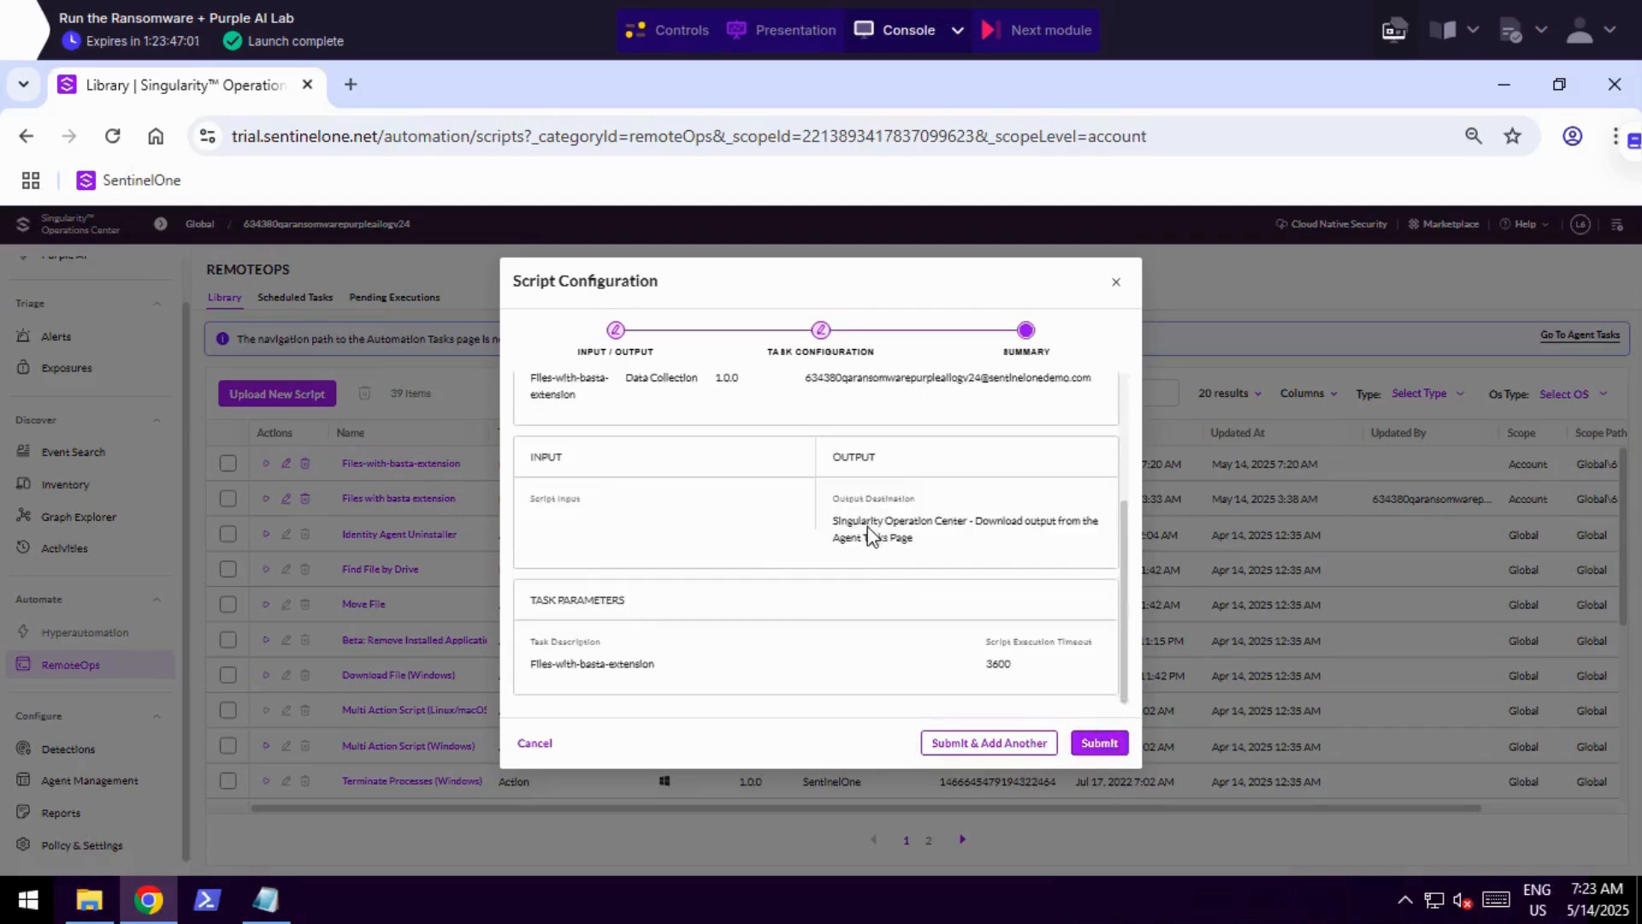
scroll(873, 590, "up", 5)
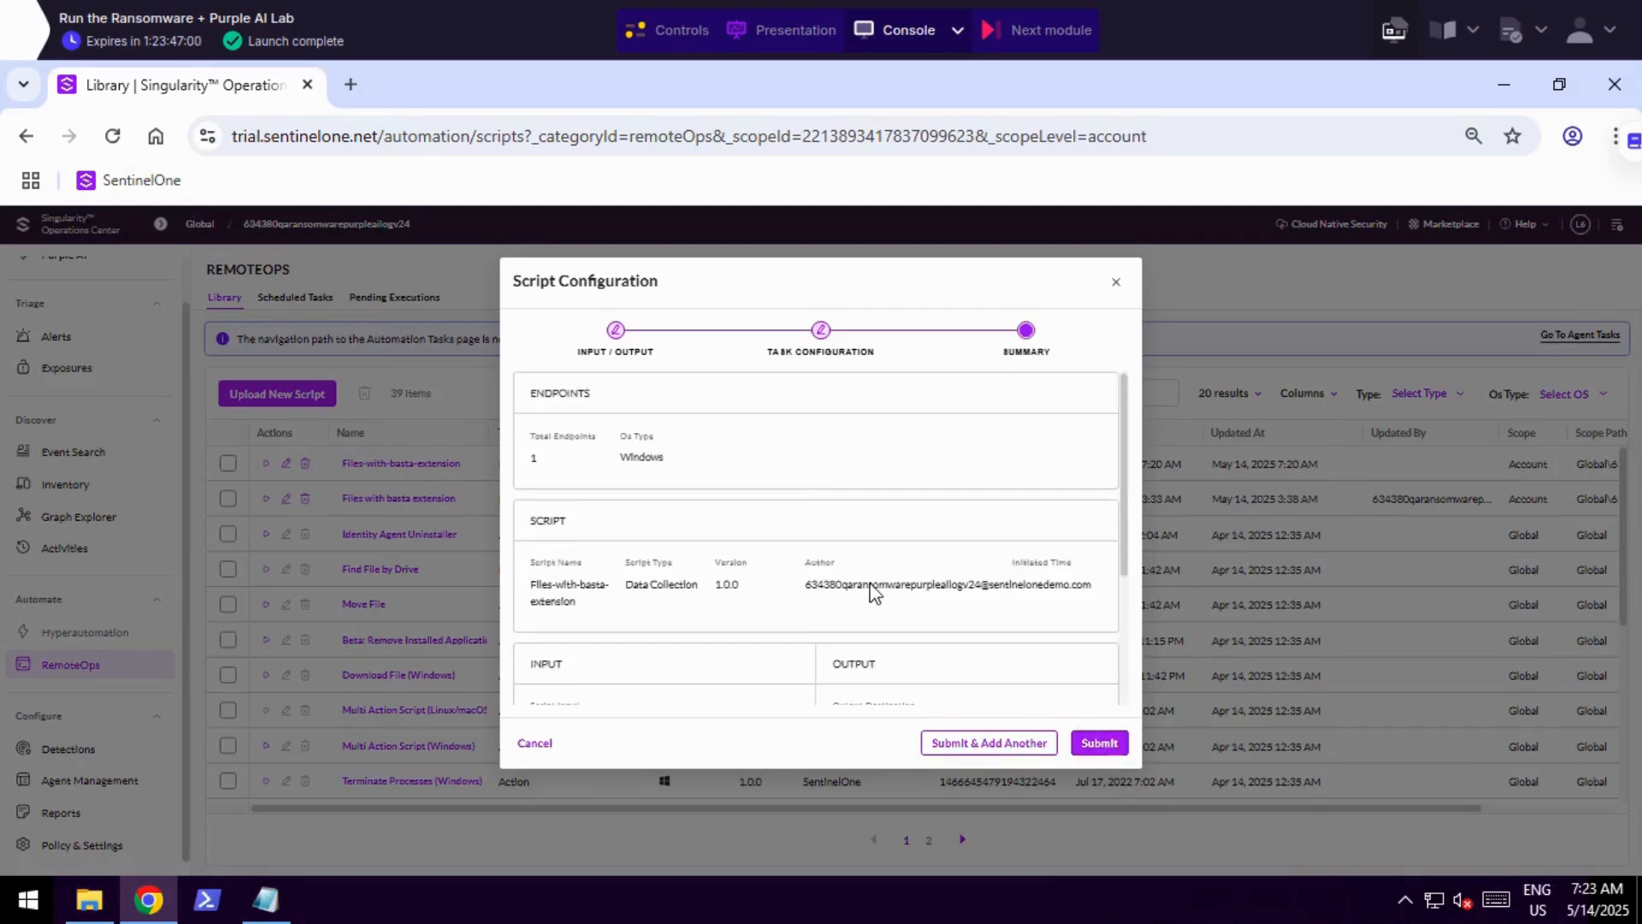
left_click(1099, 743)
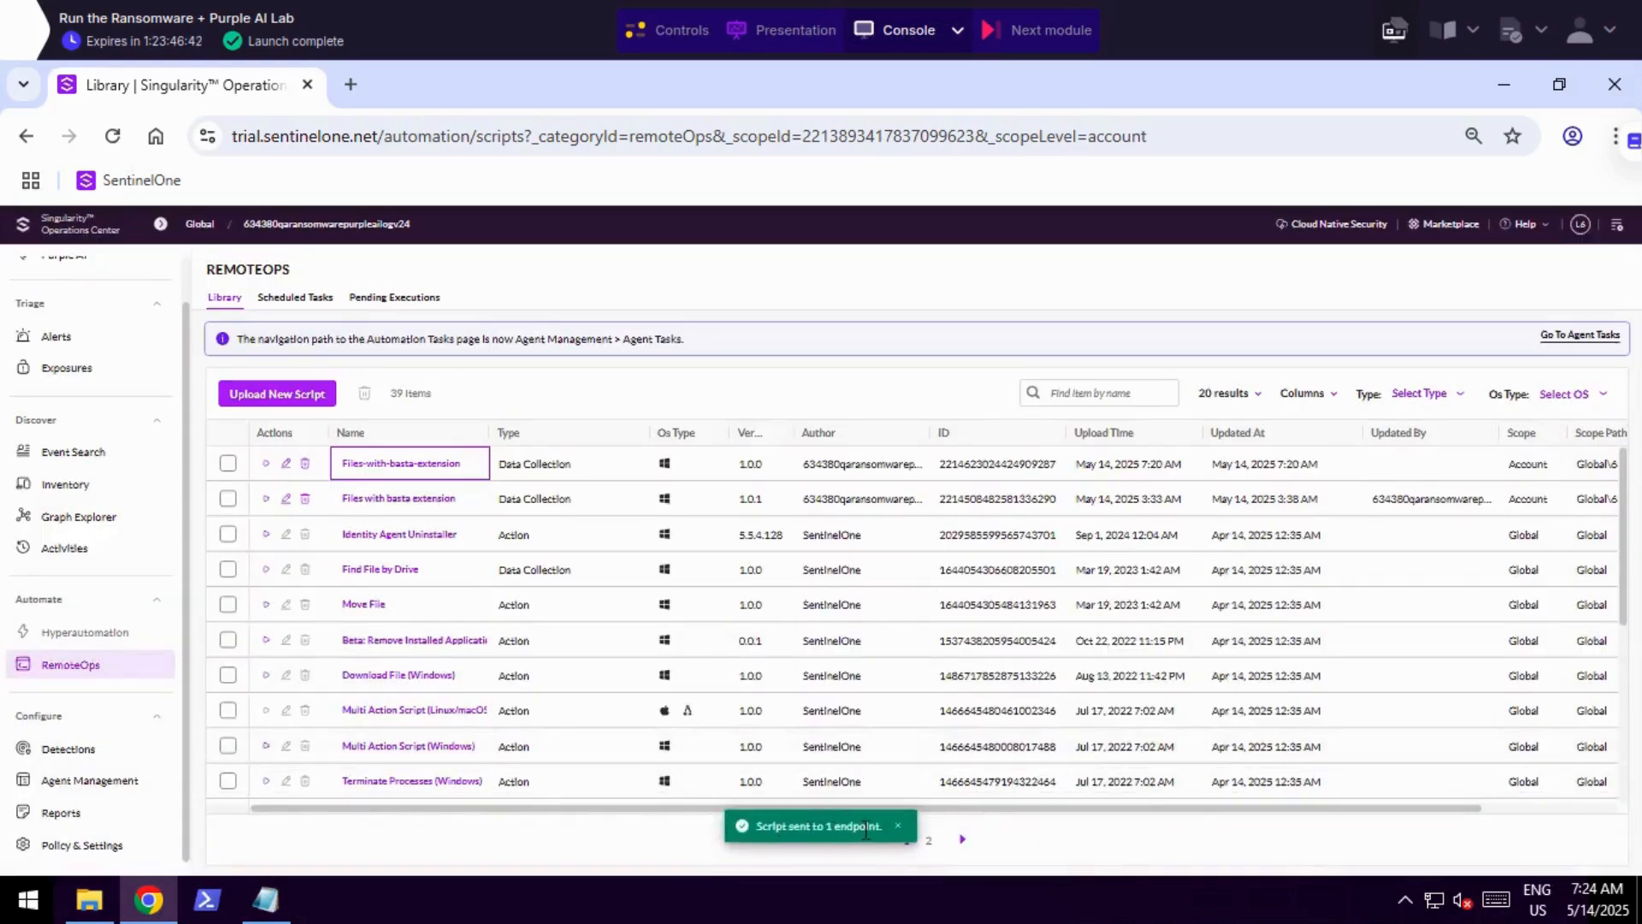
Go to the Agent Tasks page and examine the execution details of the Files-with-basta-extension task.
left_click(1594, 338)
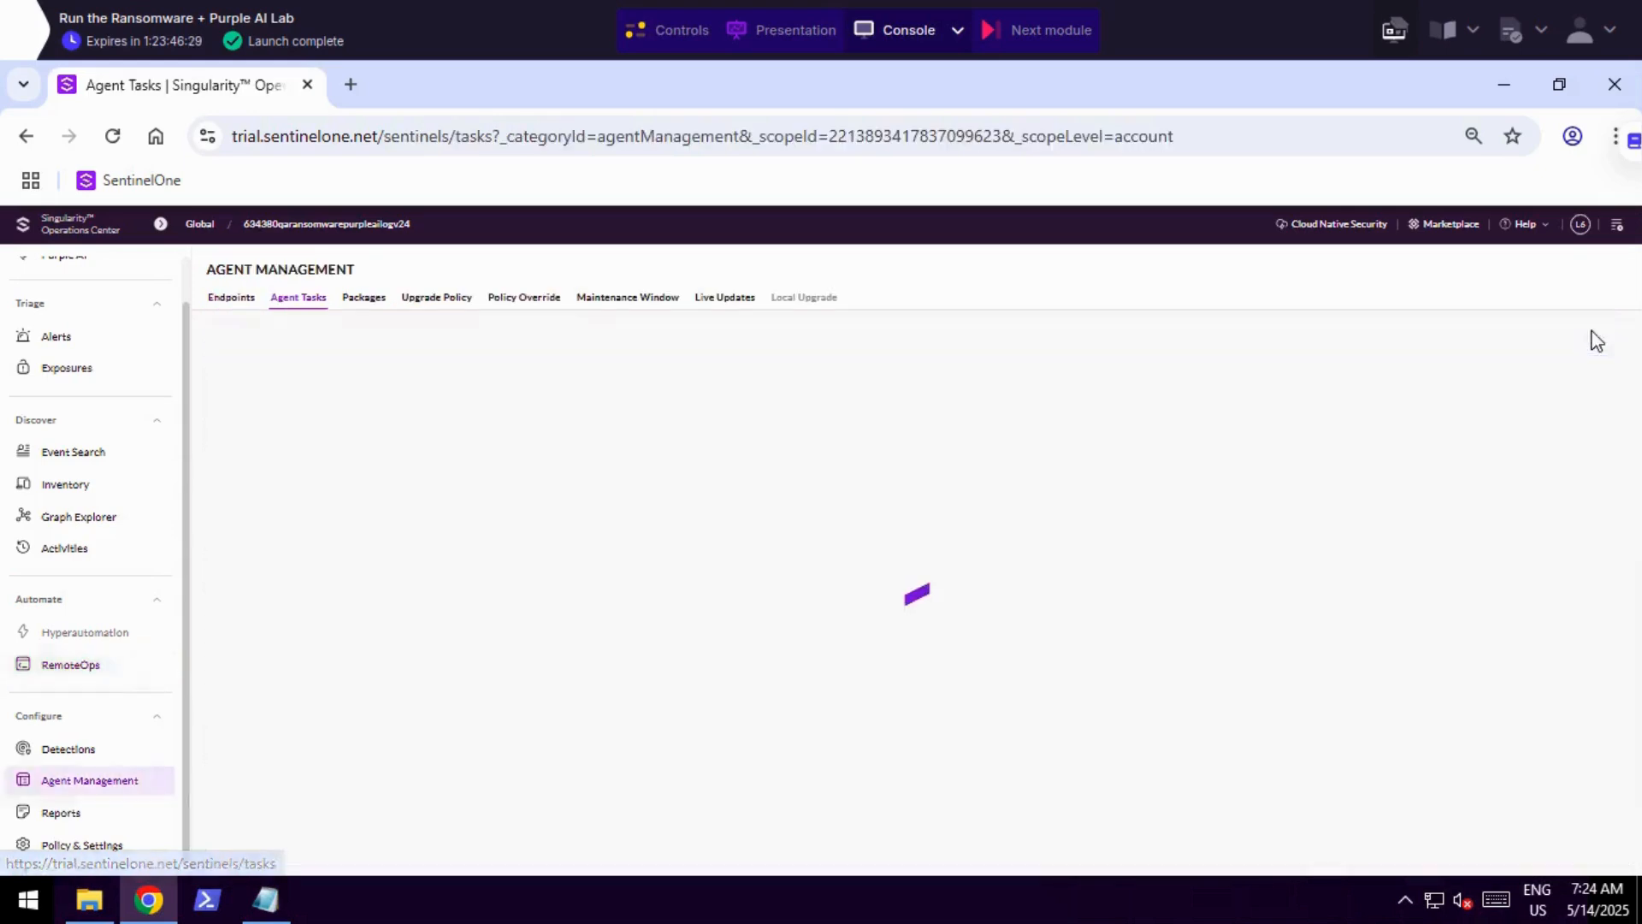
scroll(1151, 684, "right", 3)
scroll(1152, 715, "right", 5)
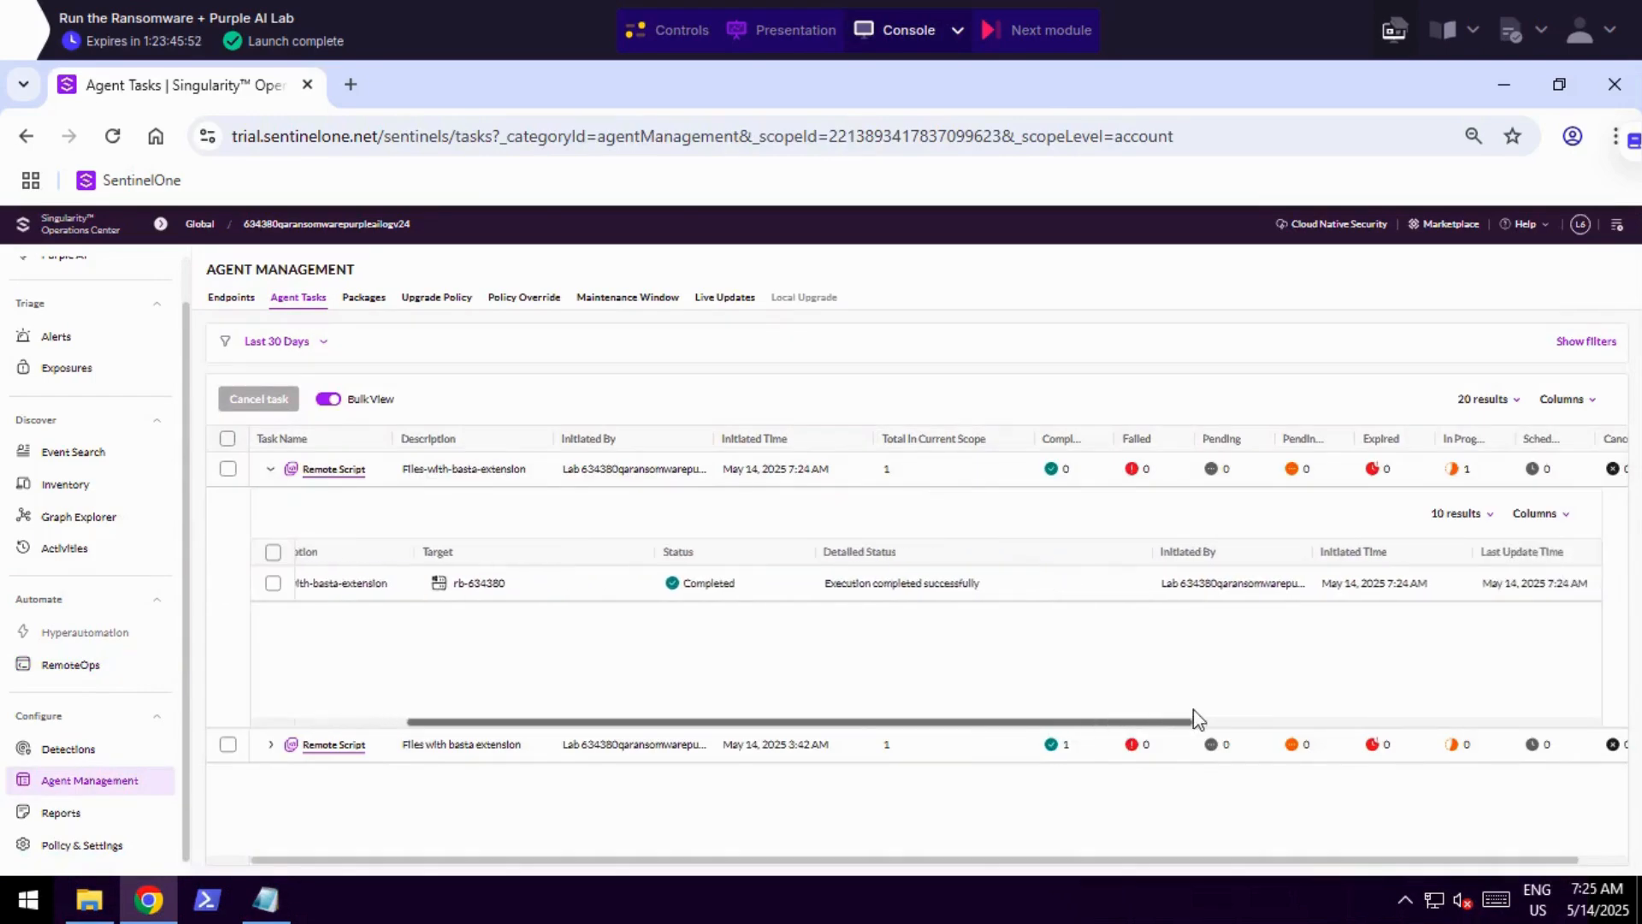
scroll(1496, 714, "right", 2)
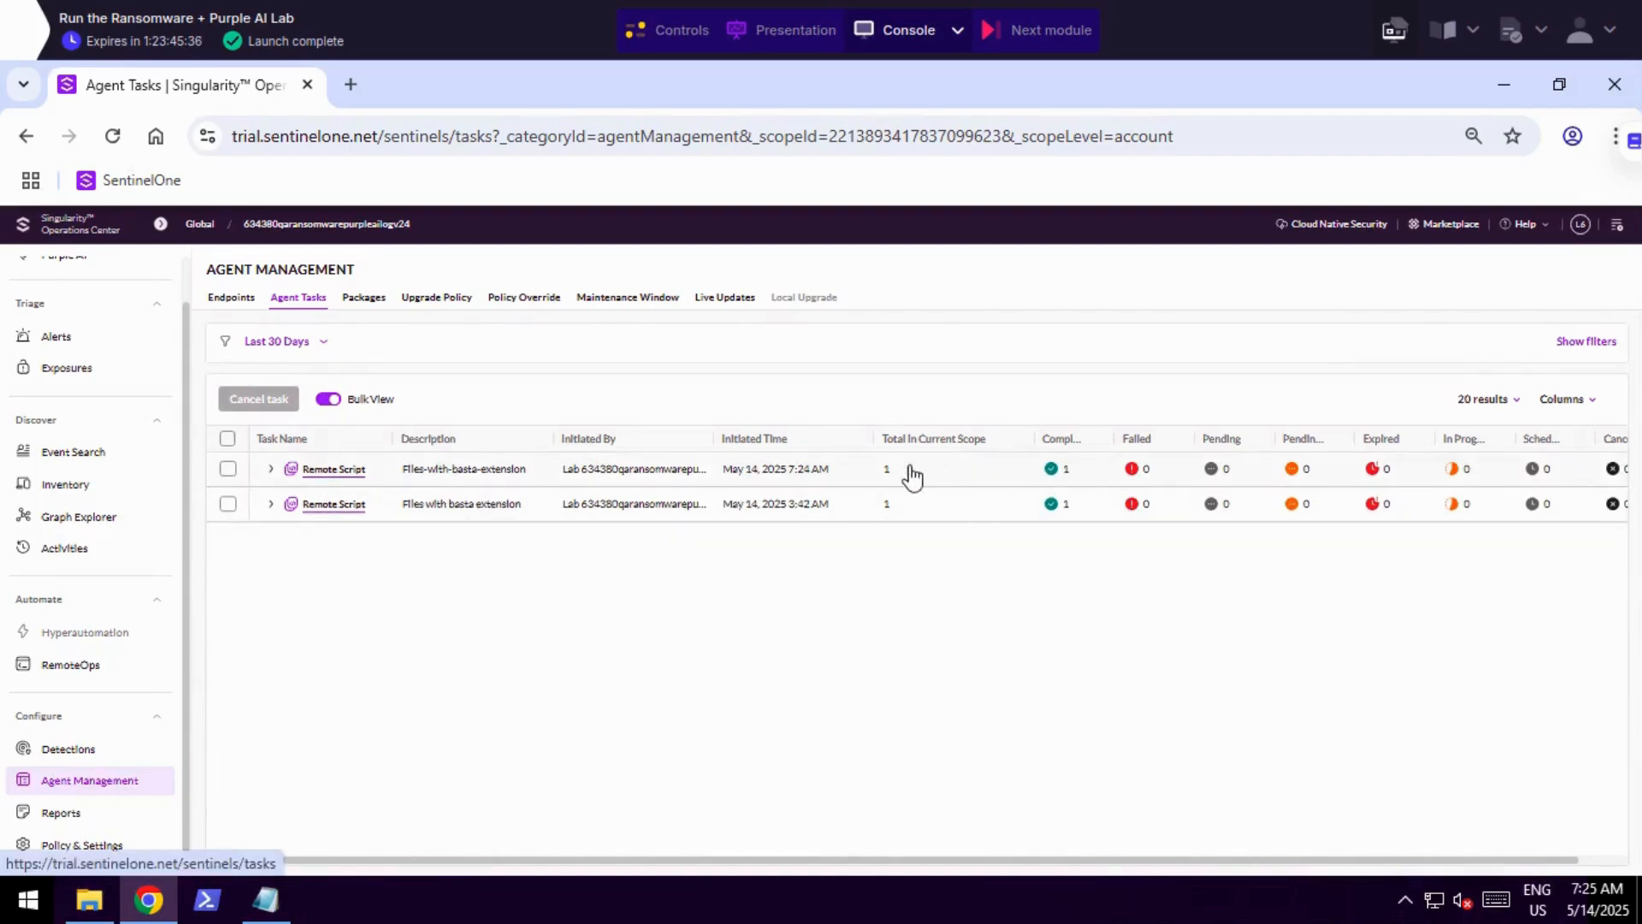
Widen the Completed column and expand the Files-with-basta-extension task to check its detailed status.
left_click_drag(1112, 436, 1152, 438)
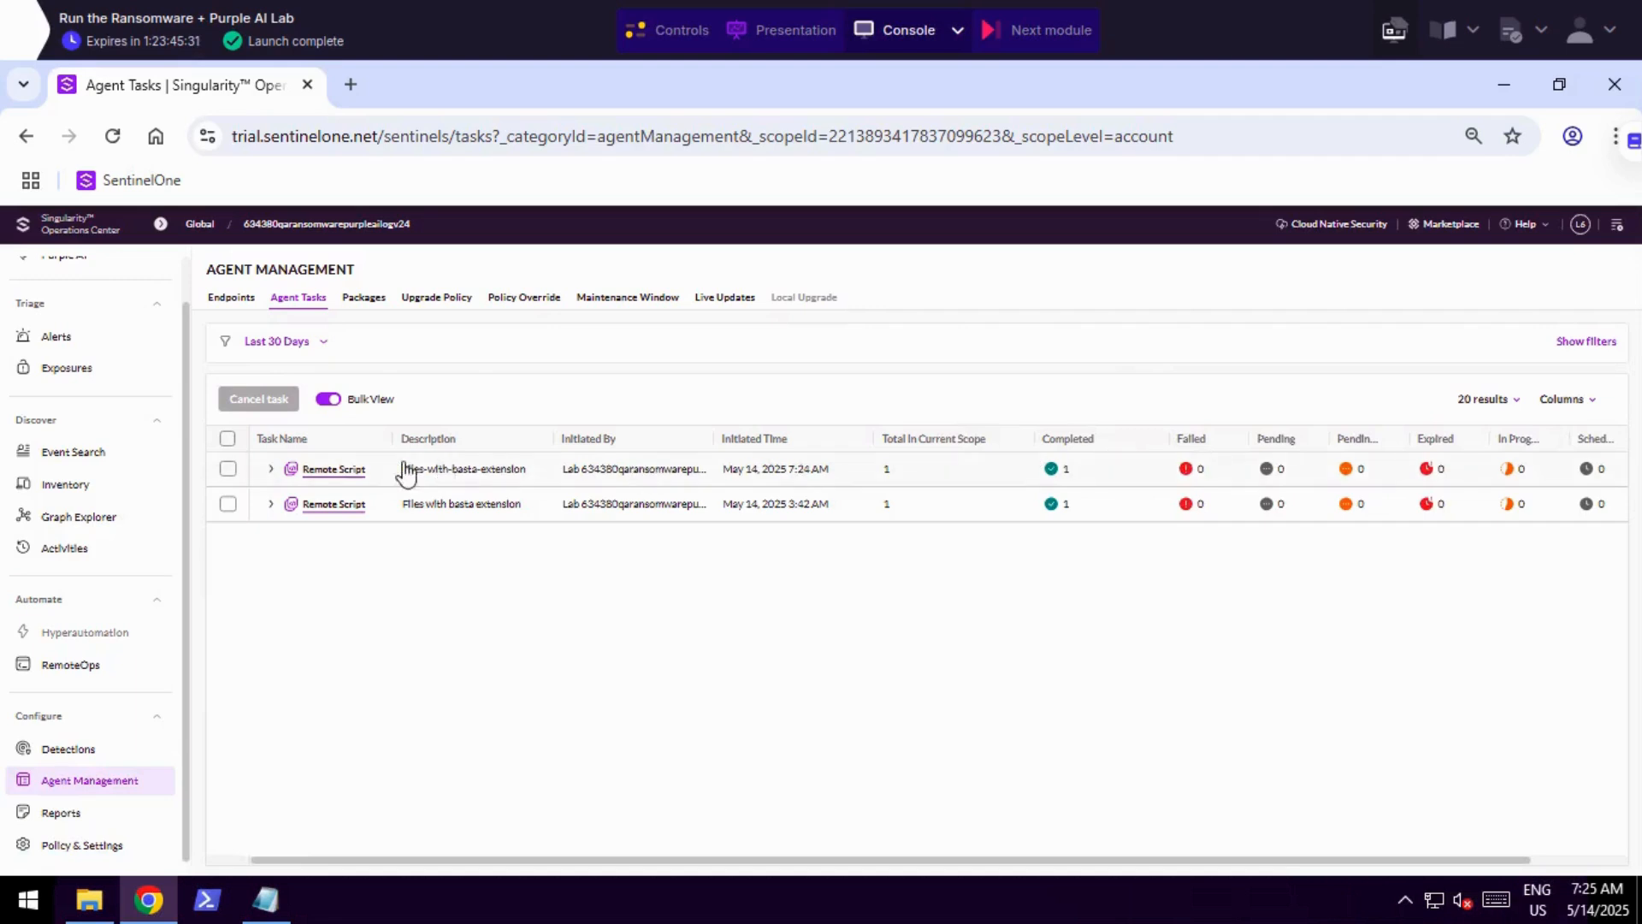
left_click(271, 469)
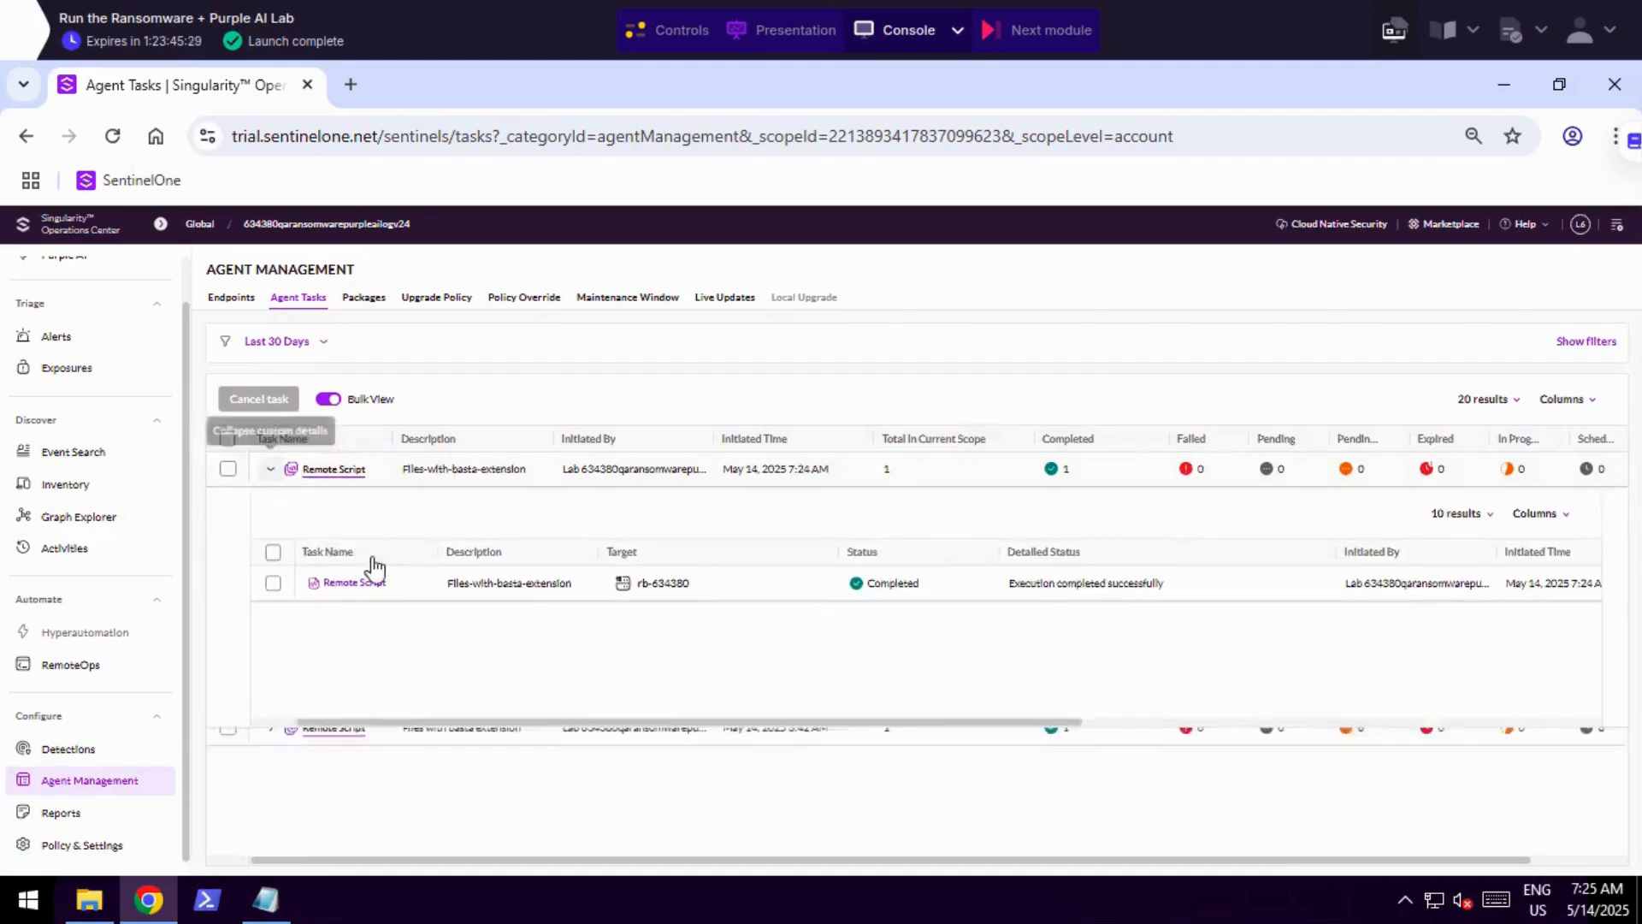
left_click_drag(1002, 585, 1183, 596)
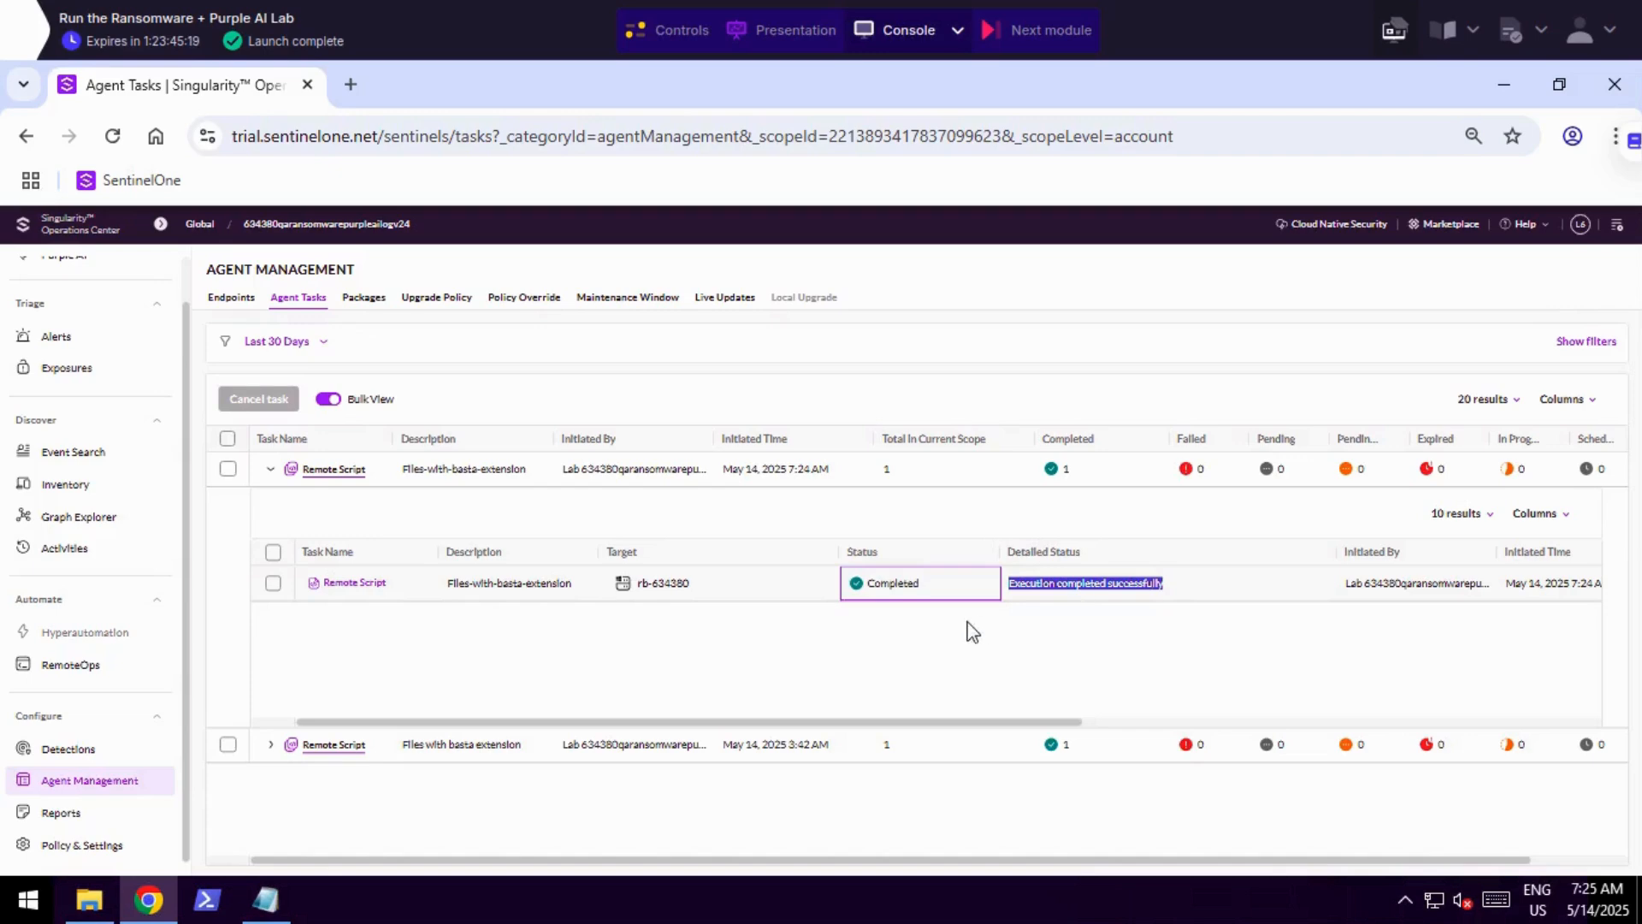
Open the Files-with-basta-extension remote script task's details and download its results archive.
left_click(345, 590)
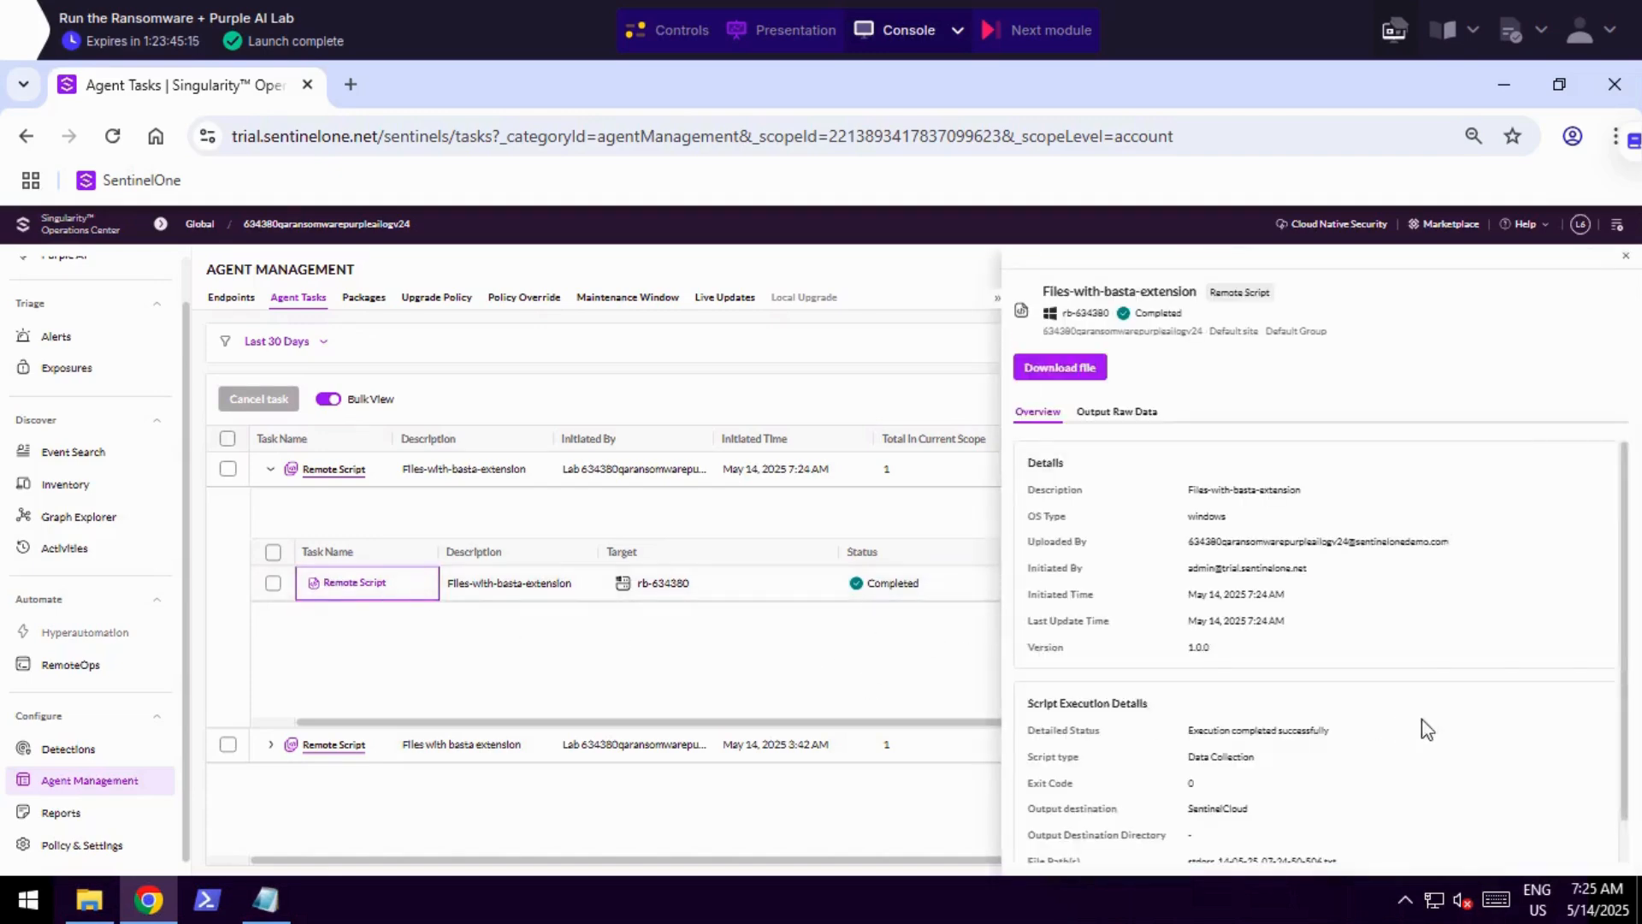
left_click(1083, 377)
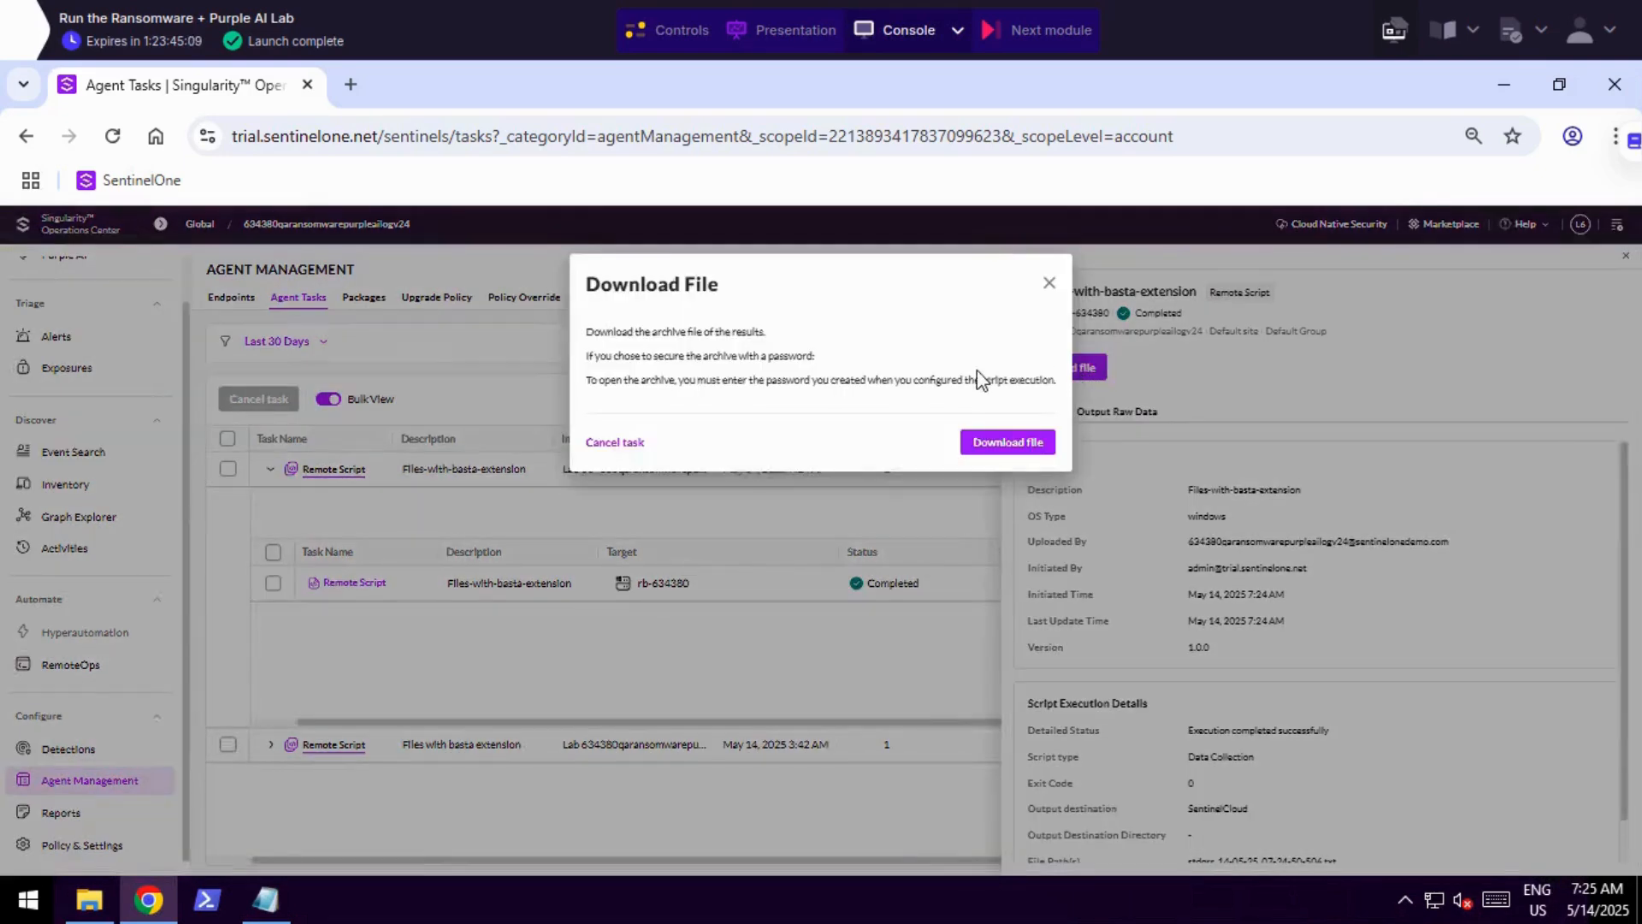
left_click(1016, 442)
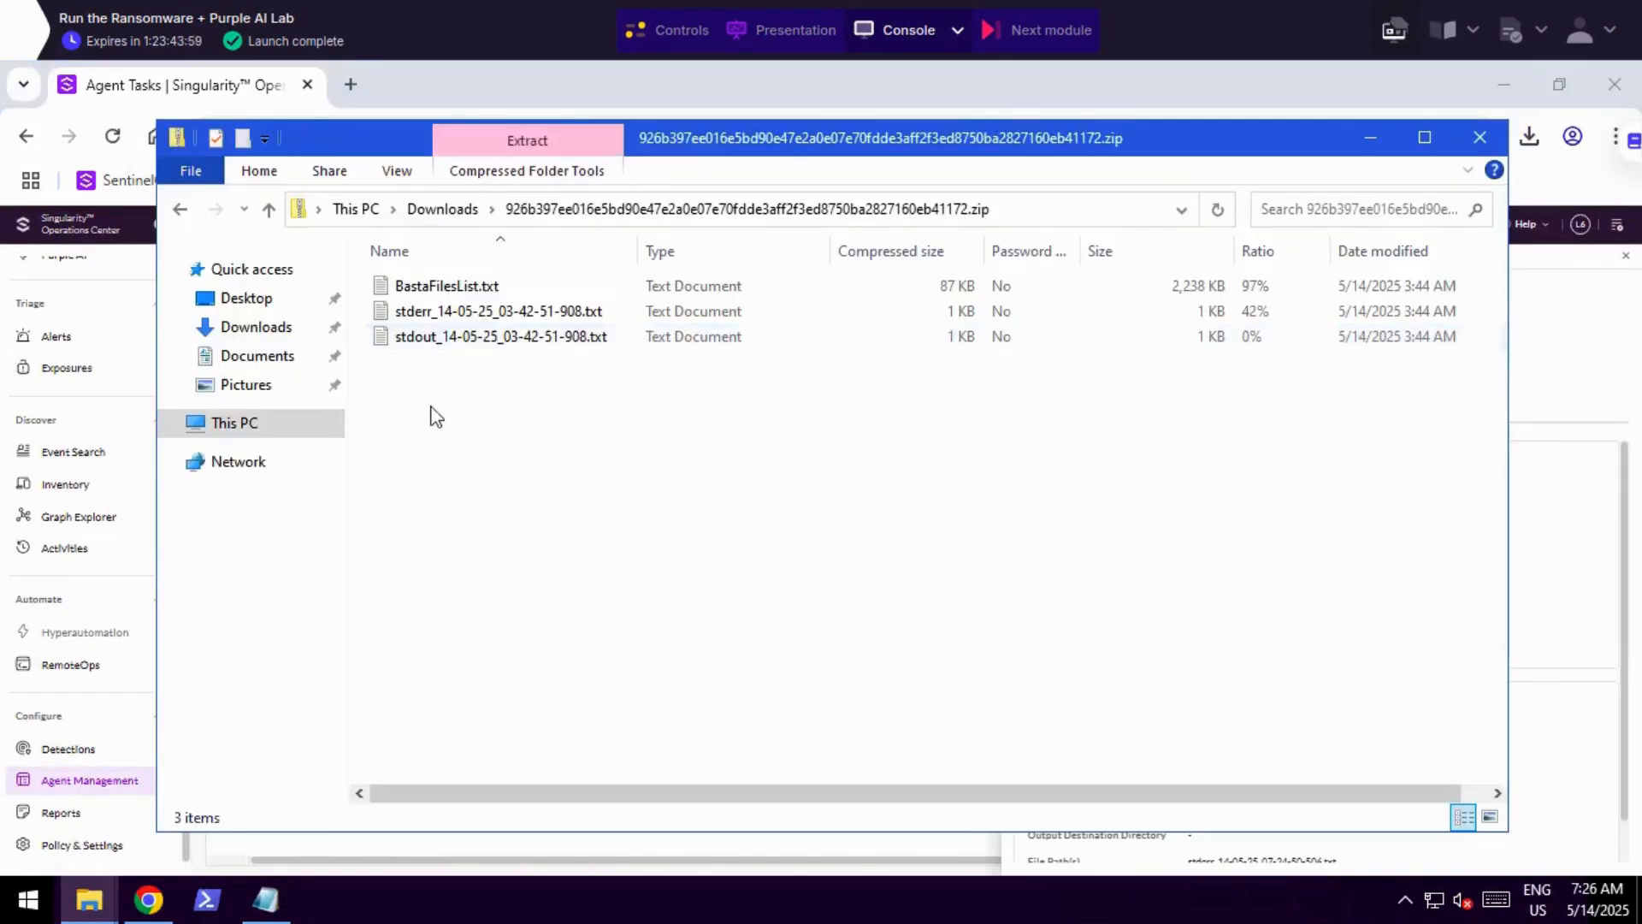
Open BastaFilesList.txt from the results archive, review the listed .basta file paths and switch back to Chrome.
double_click(440, 291)
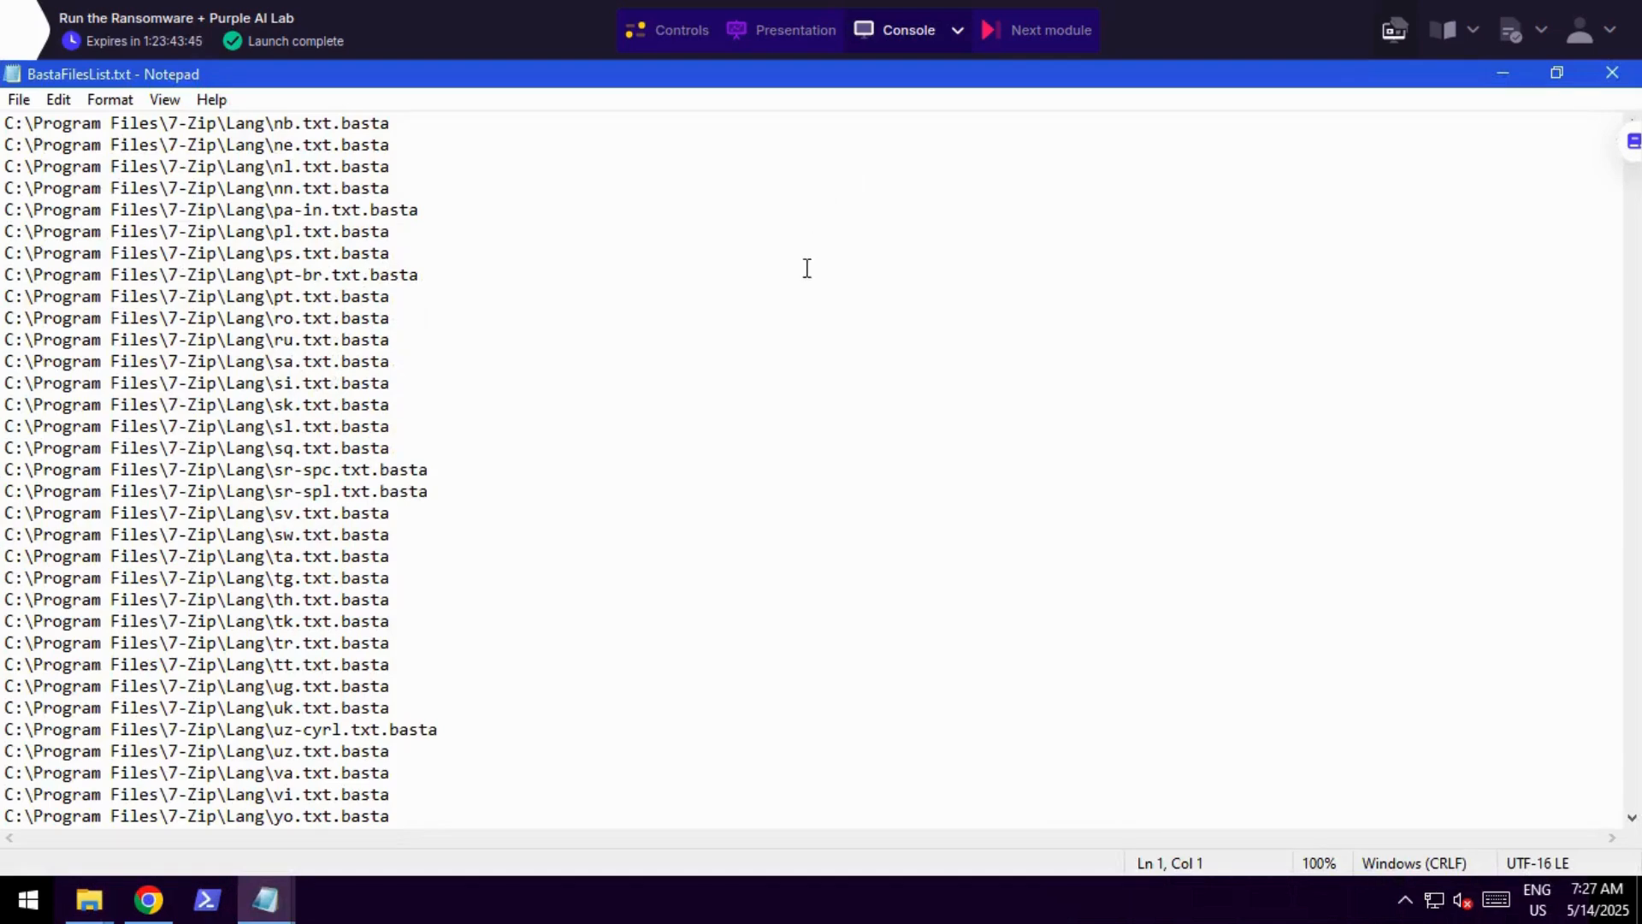
scroll(389, 411, "down", 3)
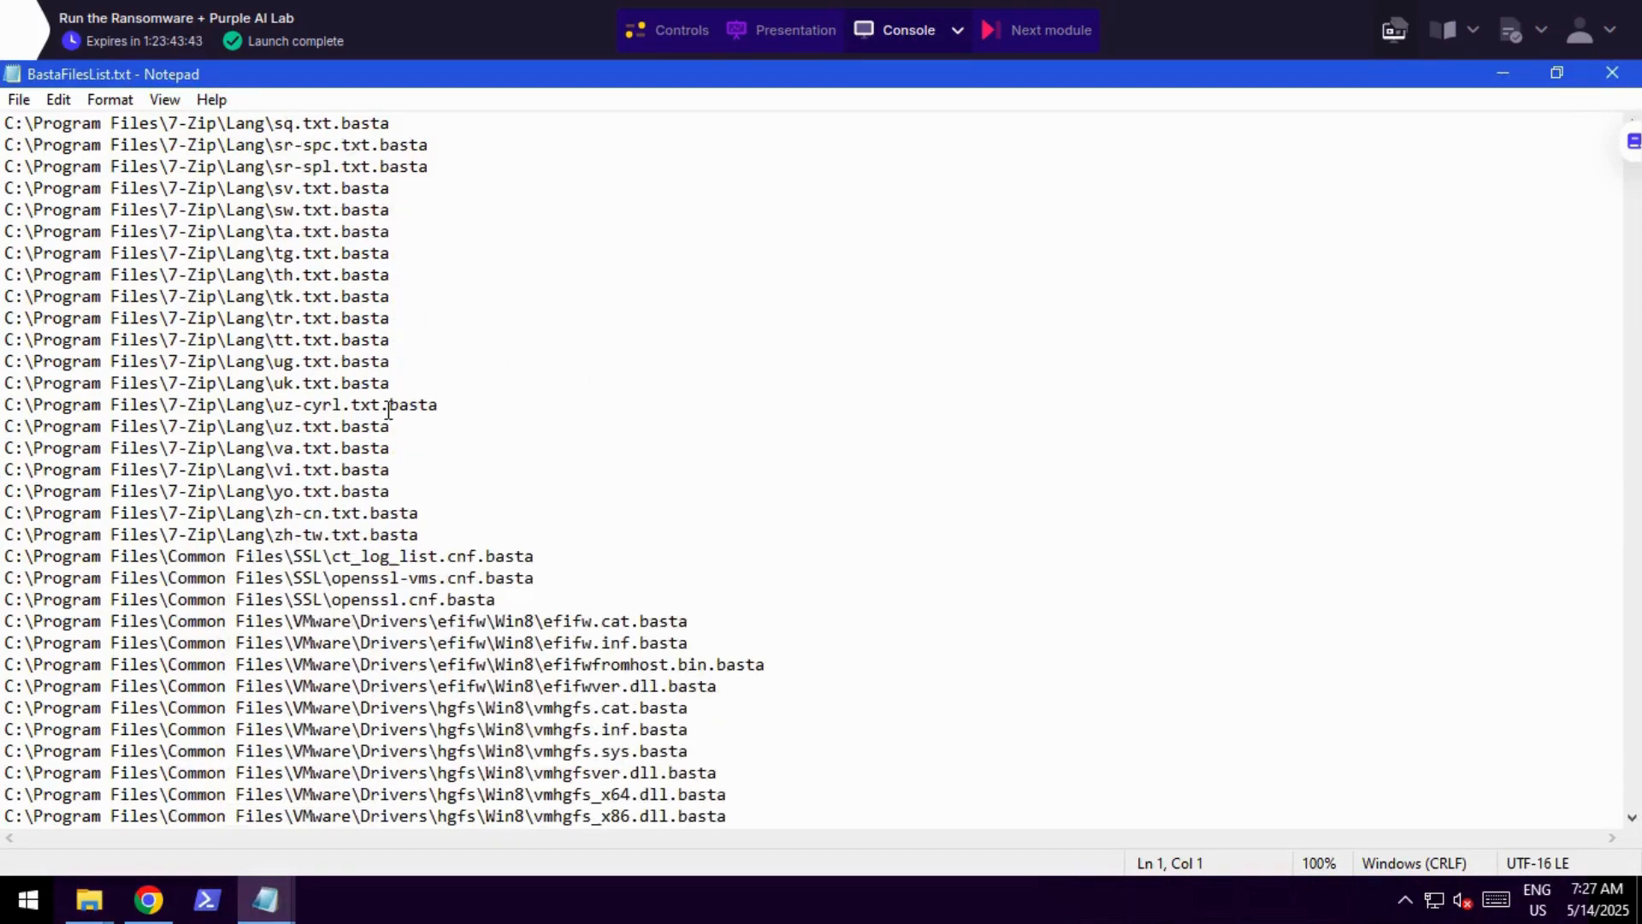
scroll(389, 410, "down", 5)
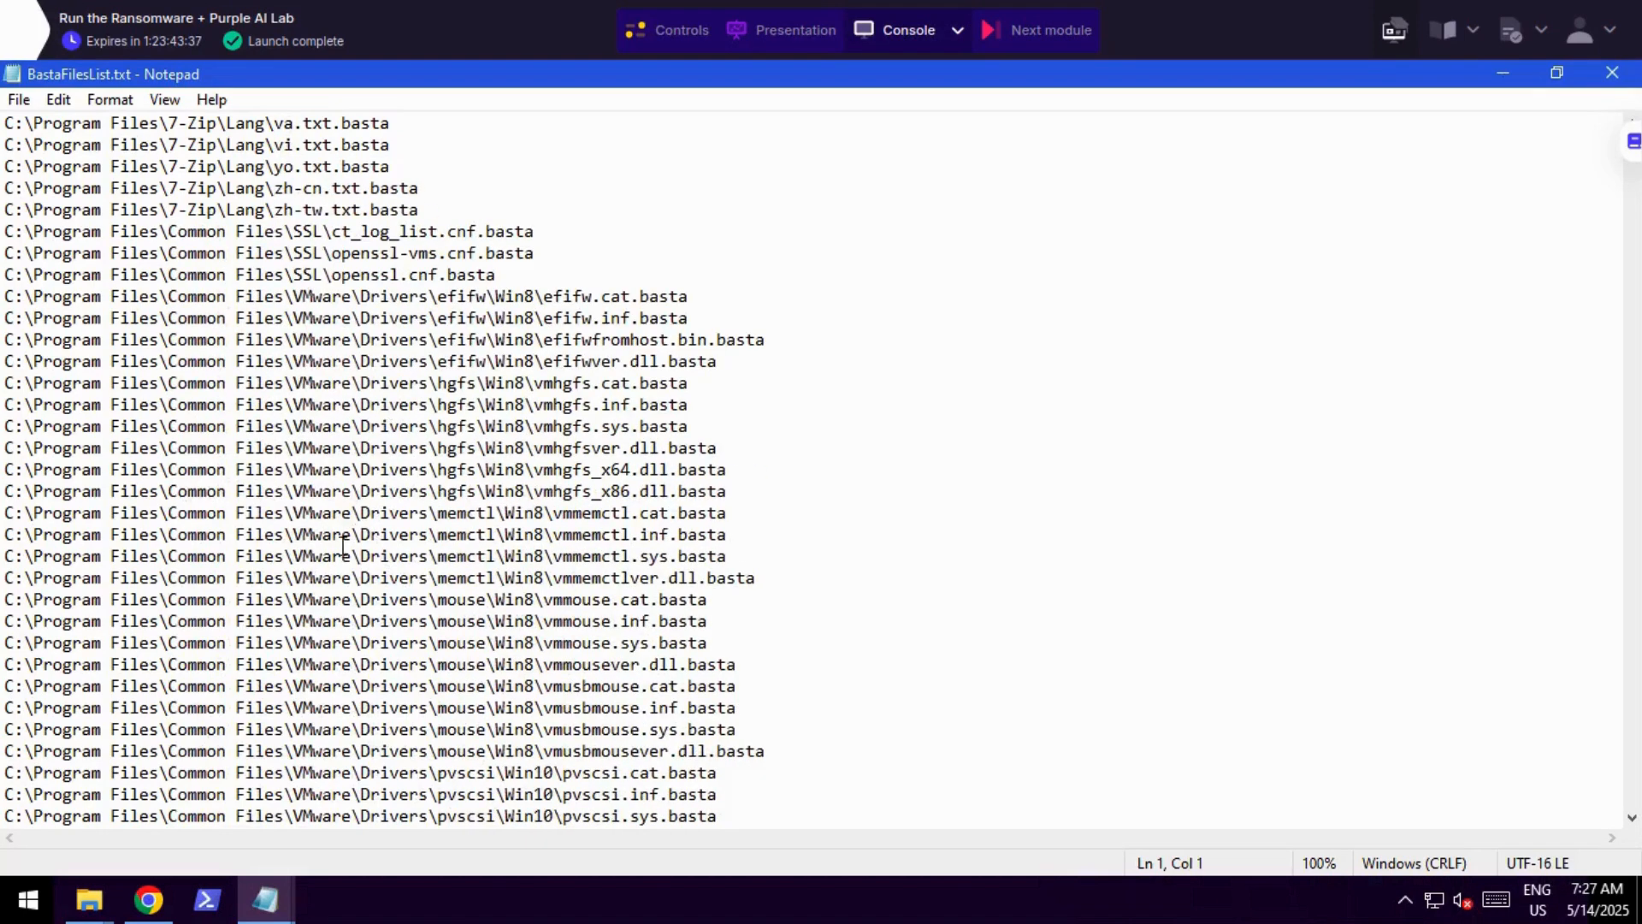
left_click(9, 470)
left_click_drag(7, 469, 731, 470)
key("alt+Tab")
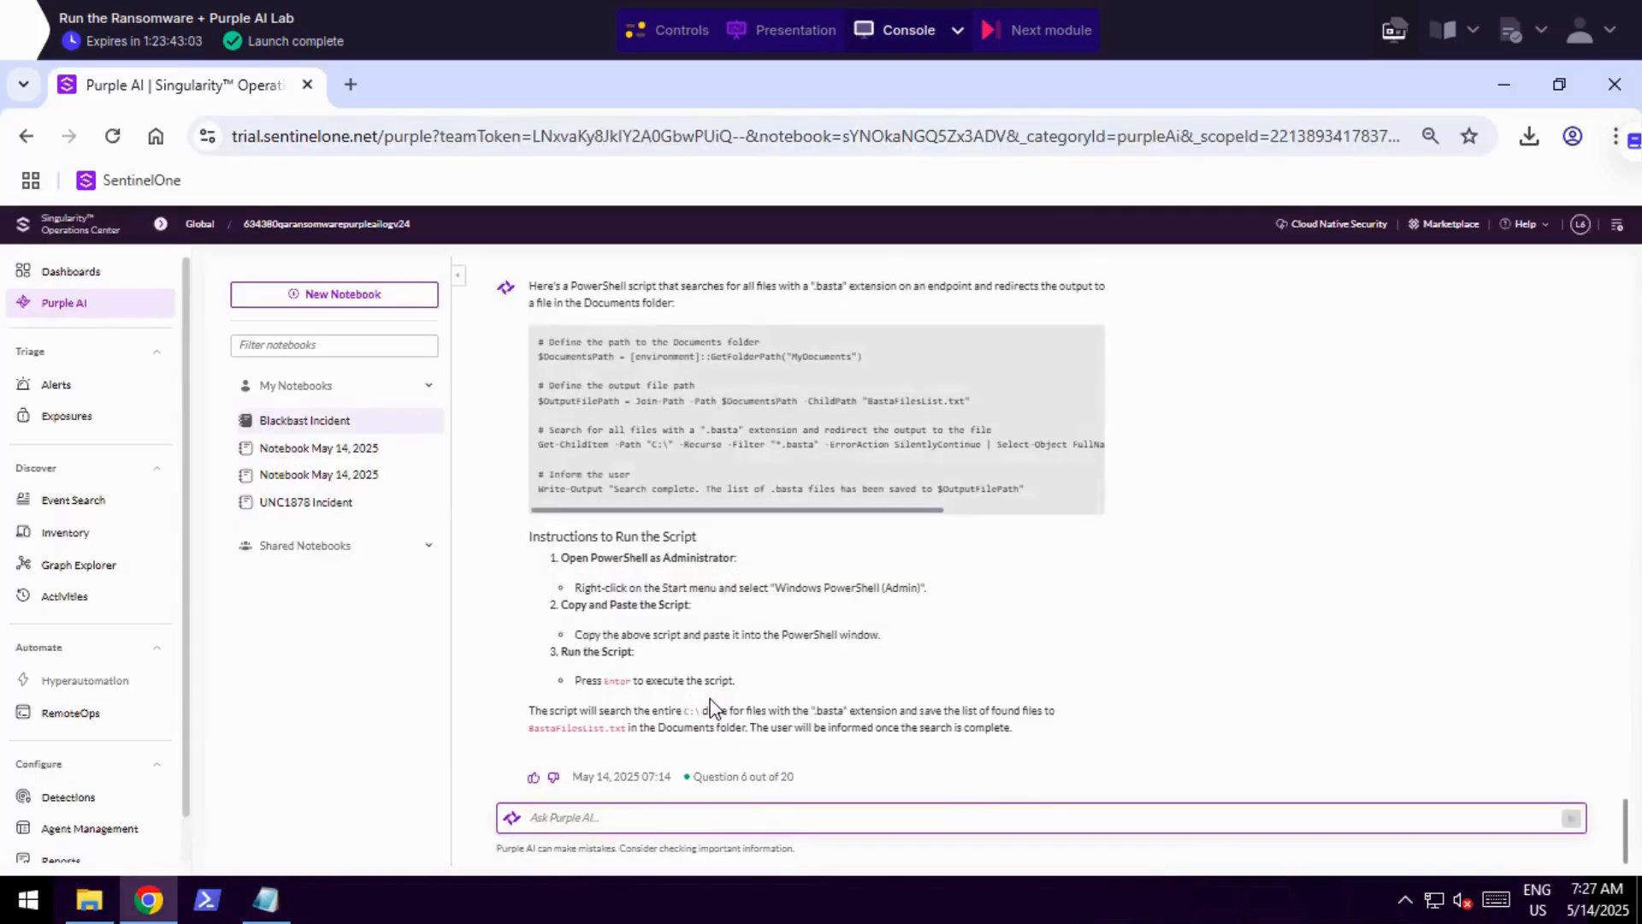